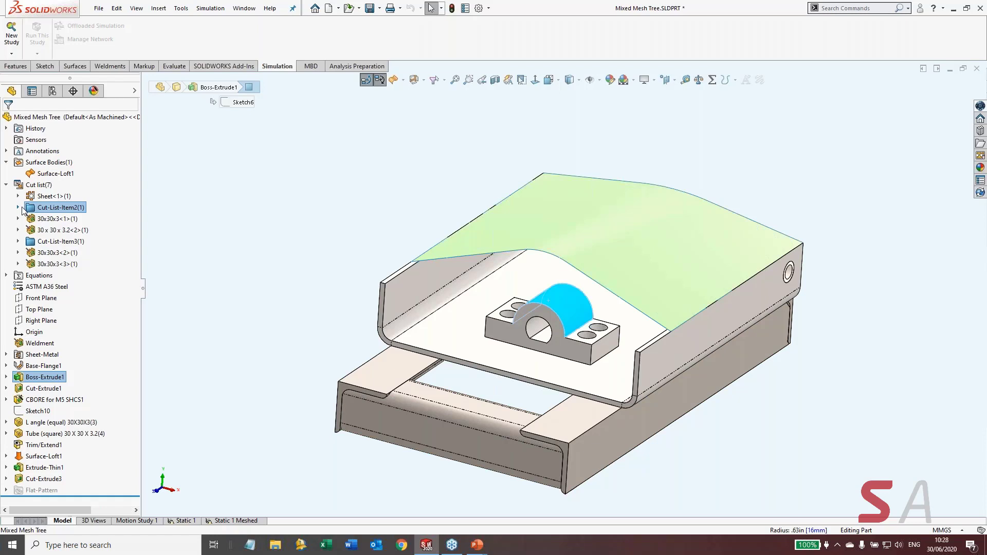
Expand Cut-List-Item2 to highlight its CBORE for M5 SHCS1 body in the model, and collapse it again
left_click(19, 207)
left_click(58, 219)
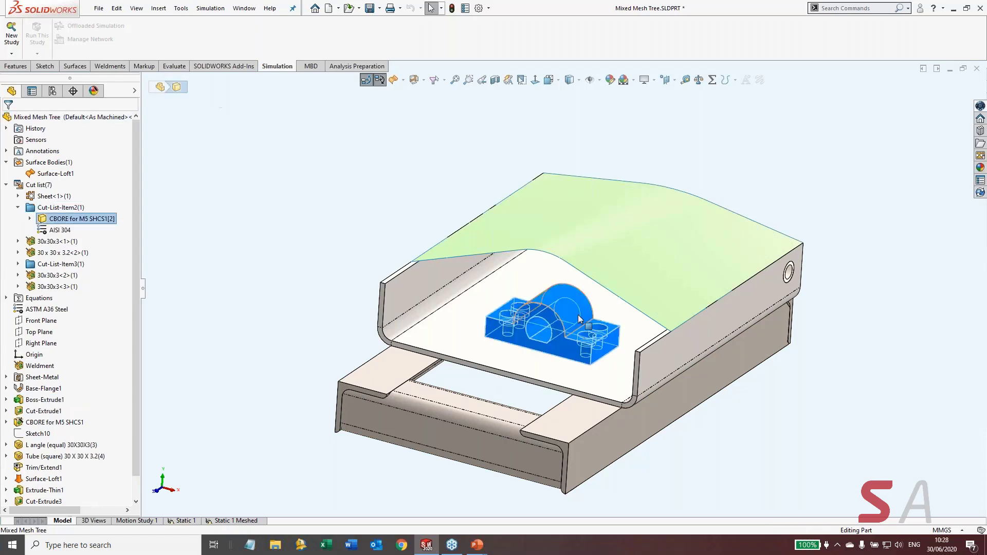
key("Escape")
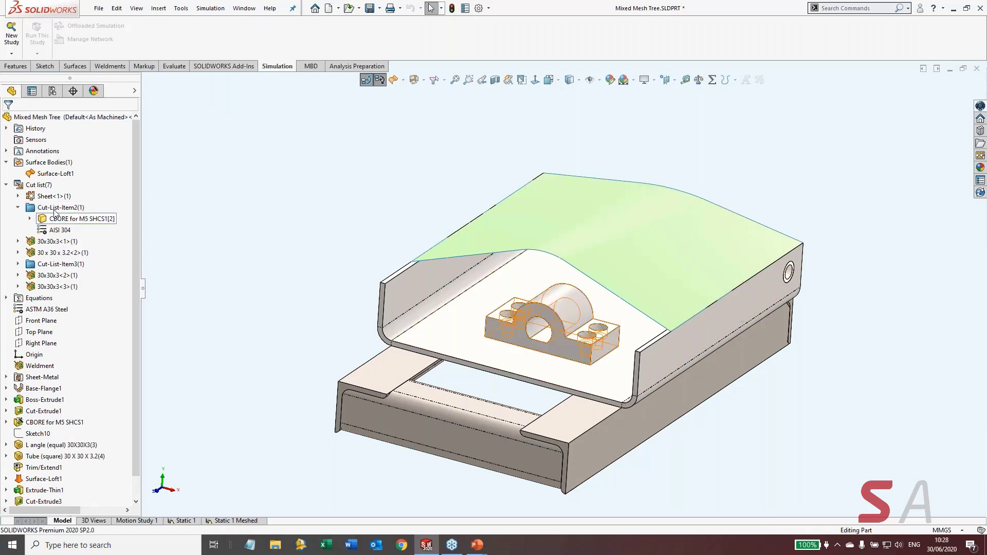
left_click(18, 207)
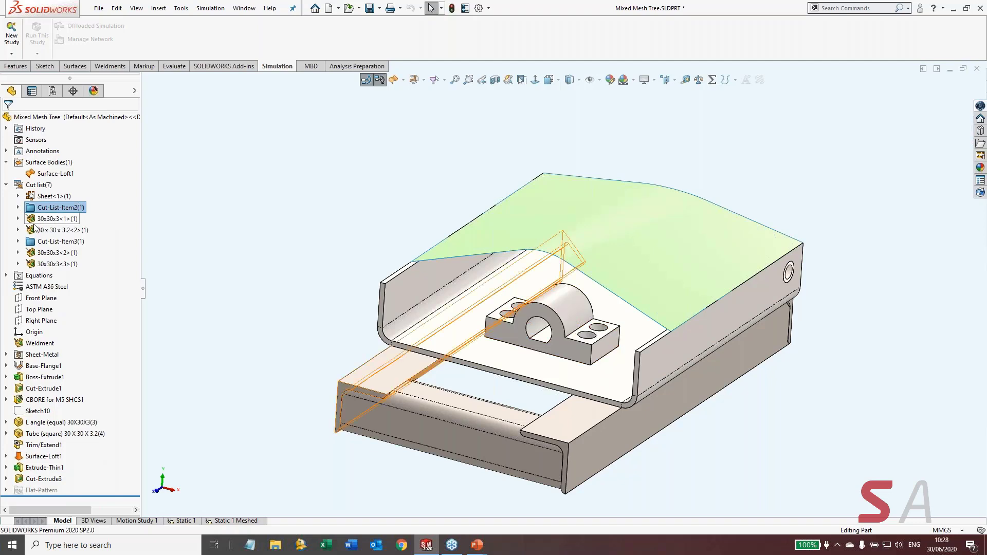
Review the Weldment, L angle, square tube and Trim/Extend1 features by highlighting each one in the model
left_click(39, 343)
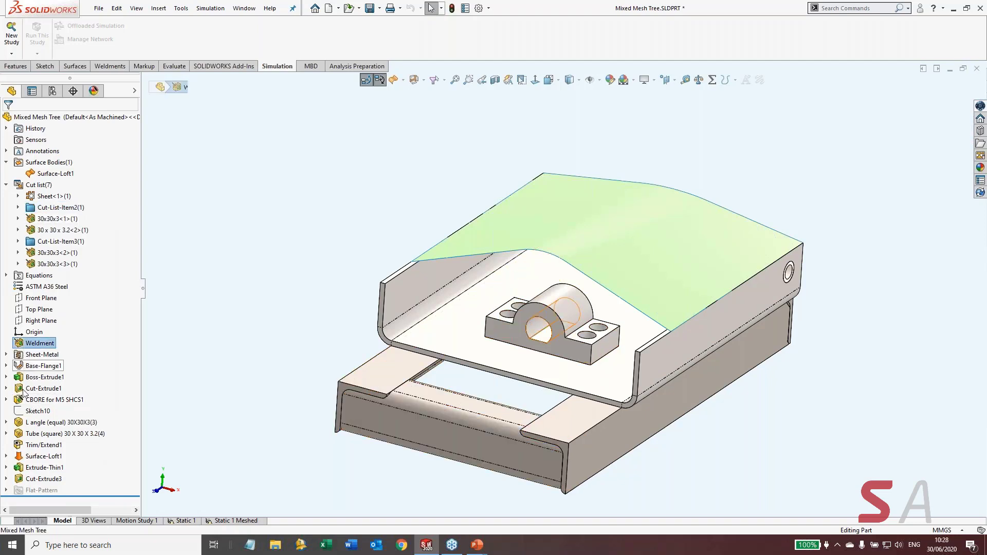
left_click(28, 423)
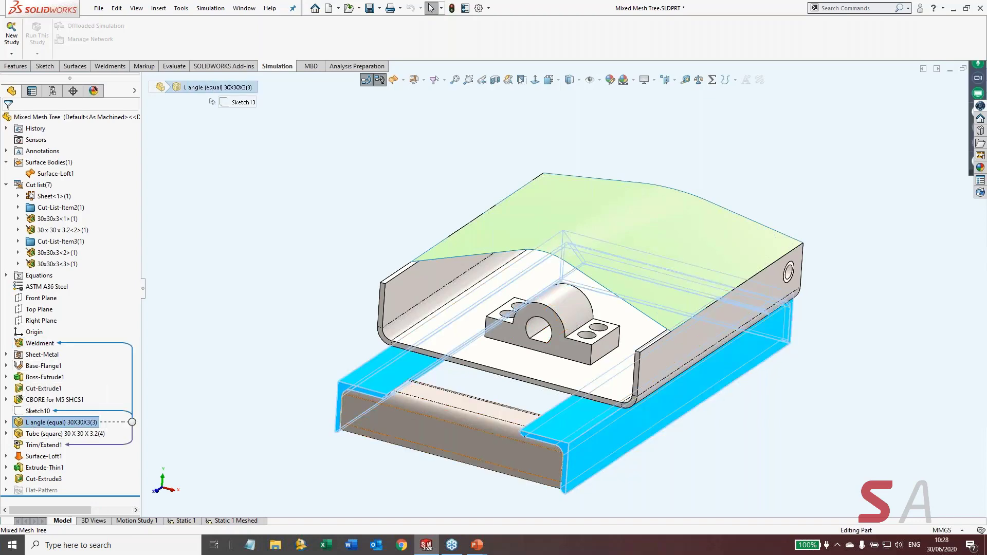
middle_click_drag(178, 418, 259, 403)
left_click(57, 435)
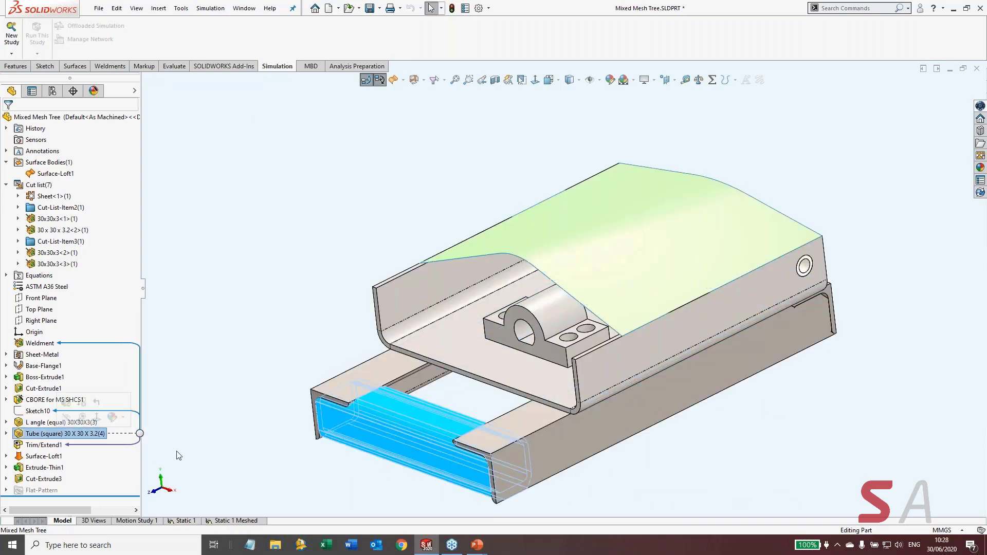
middle_click_drag(178, 455, 174, 429)
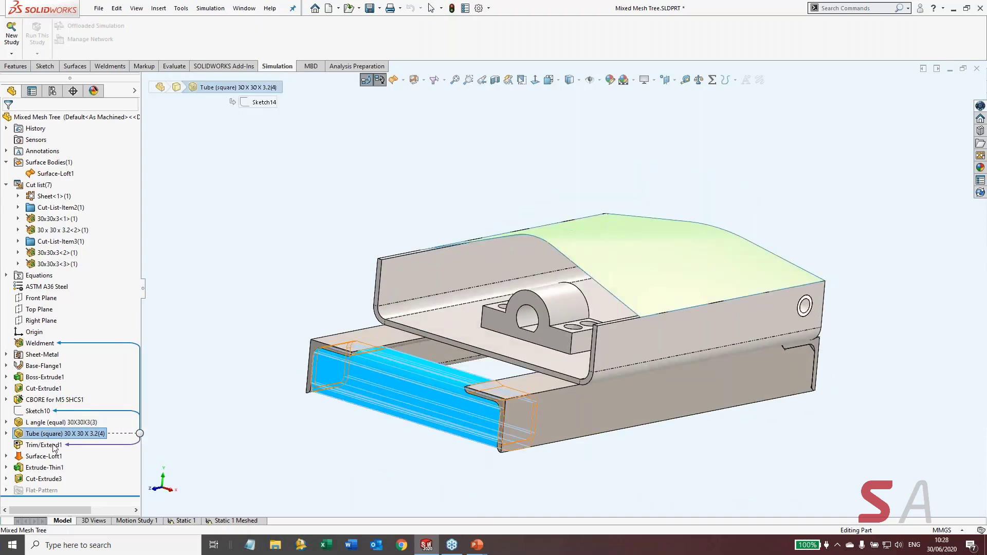
left_click(48, 447)
middle_click_drag(288, 452, 449, 466)
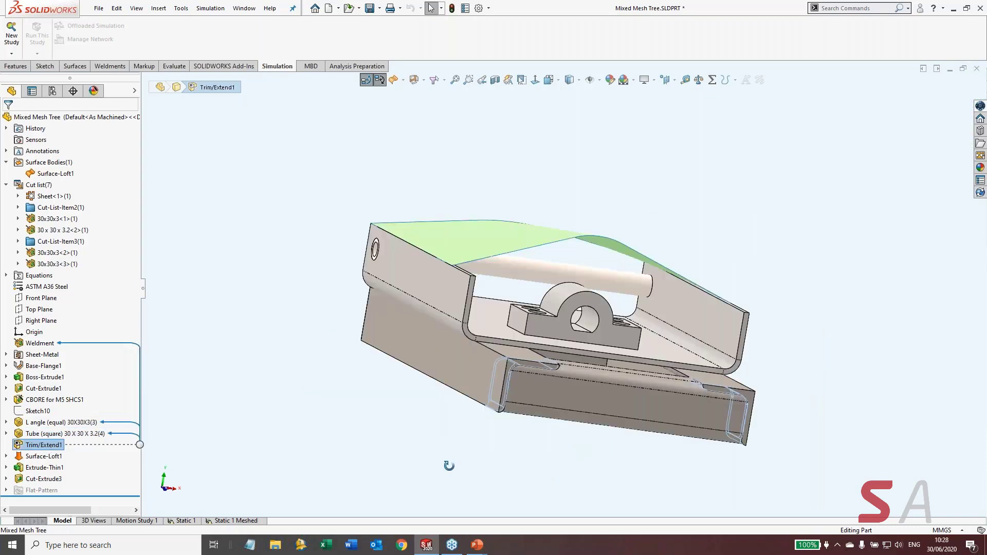
Isolate the front 30 x 30 x 3.2 square tube of the base frame
scroll(538, 393, "down", 5)
scroll(529, 387, "up", 6)
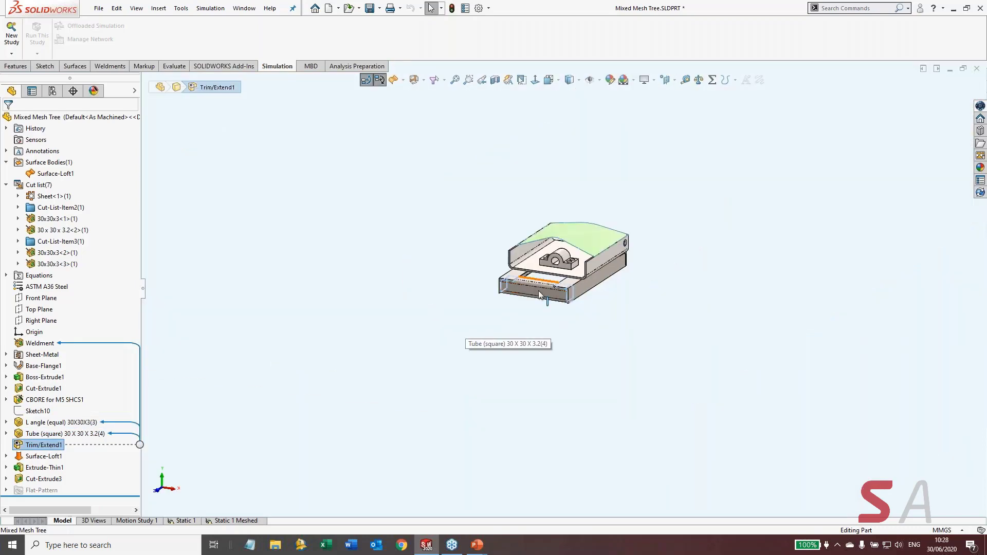
scroll(539, 291, "down", 4)
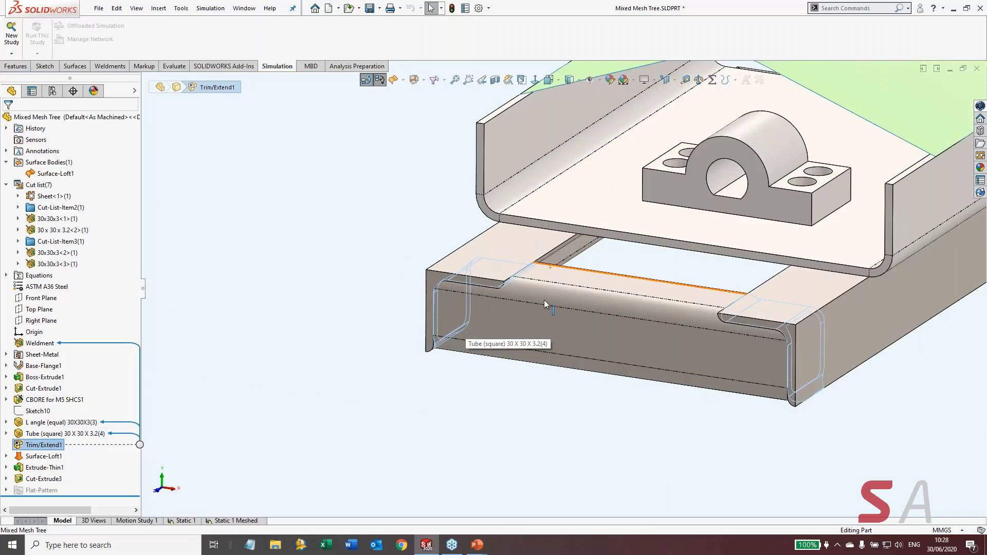
left_click(544, 300)
scroll(544, 300, "down", 2)
key("i")
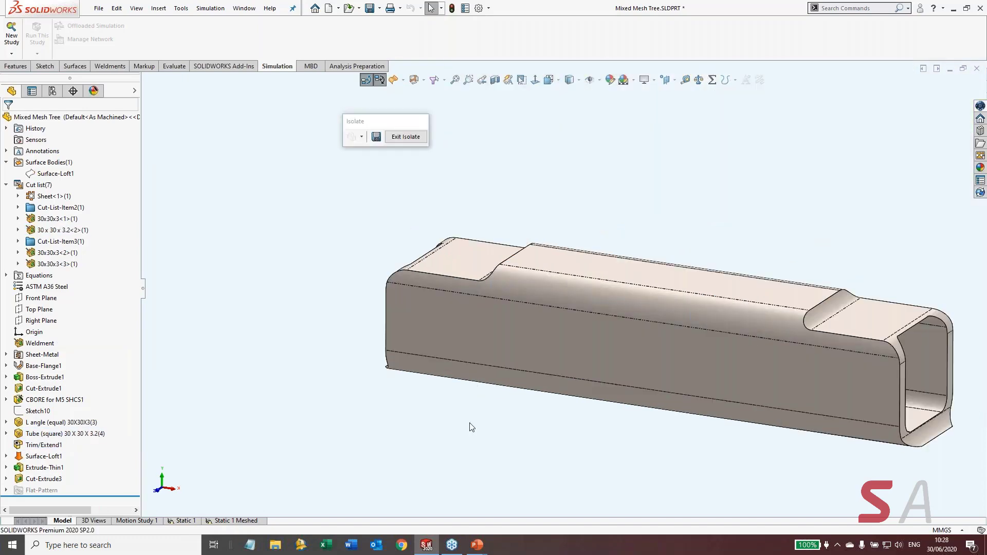
Examine the isolated tube's trimmed ends, exit isolation and inspect how the tube meets the L angles
middle_click_drag(472, 427, 575, 365)
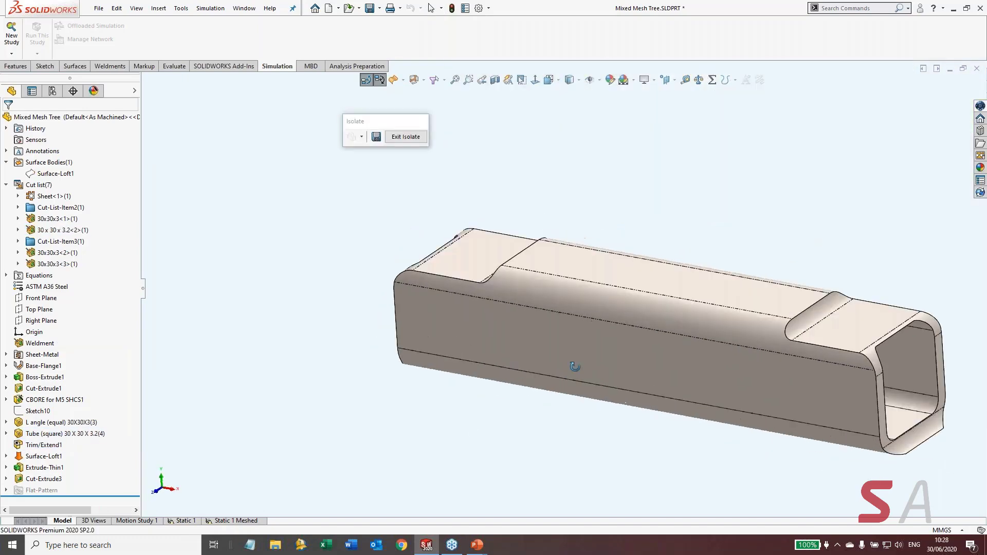
scroll(837, 334, "down", 3)
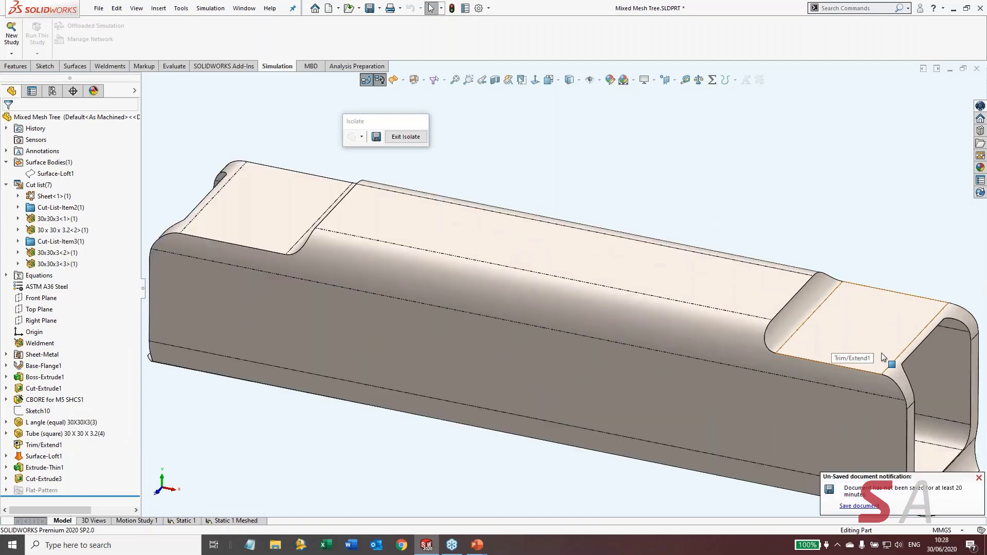
scroll(899, 389, "up", 3)
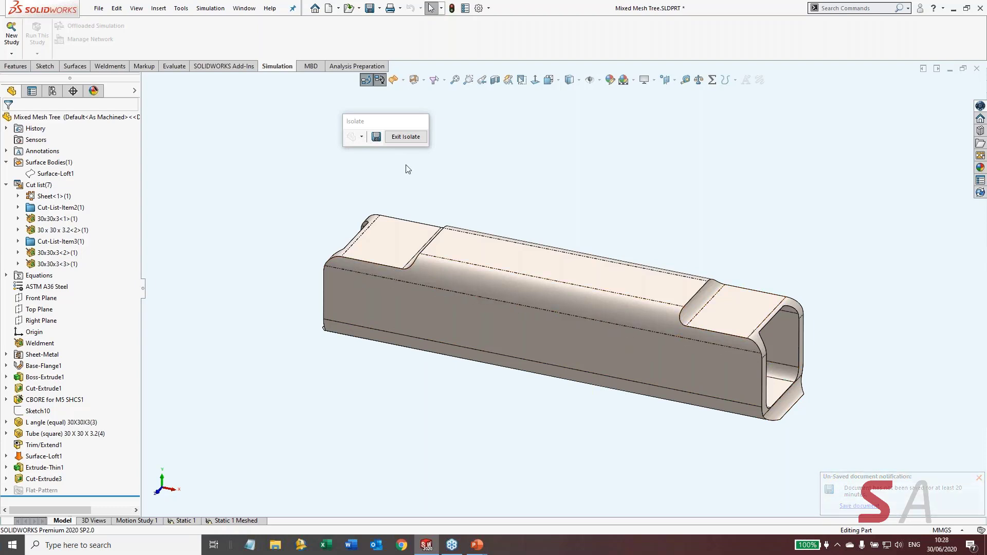
right_click_drag(558, 204, 596, 180)
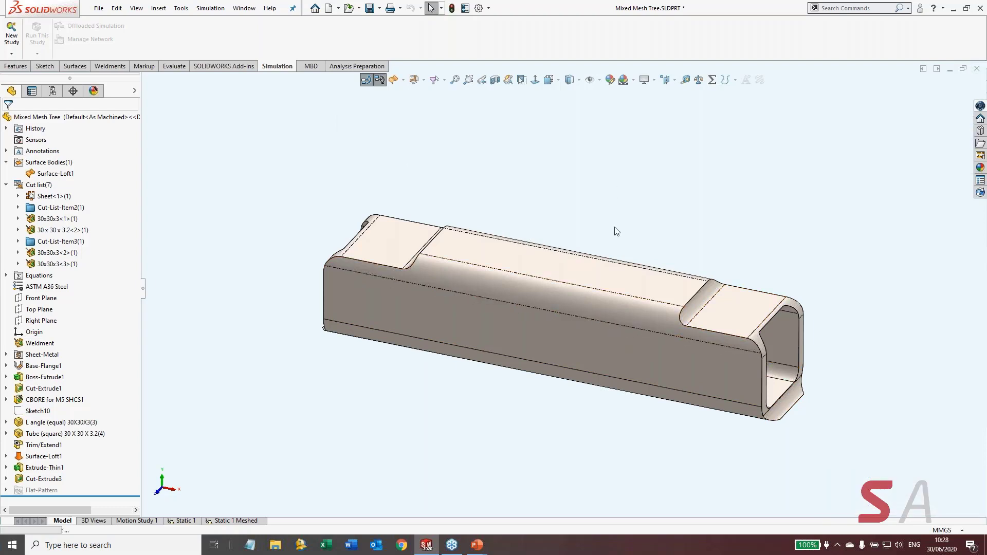
scroll(672, 315, "down", 2)
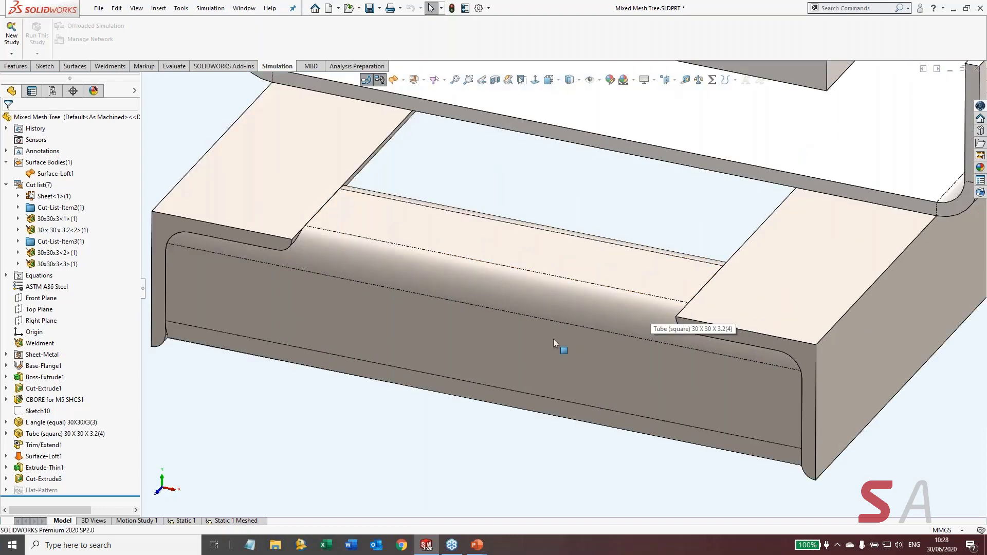
middle_click_drag(553, 340, 513, 252)
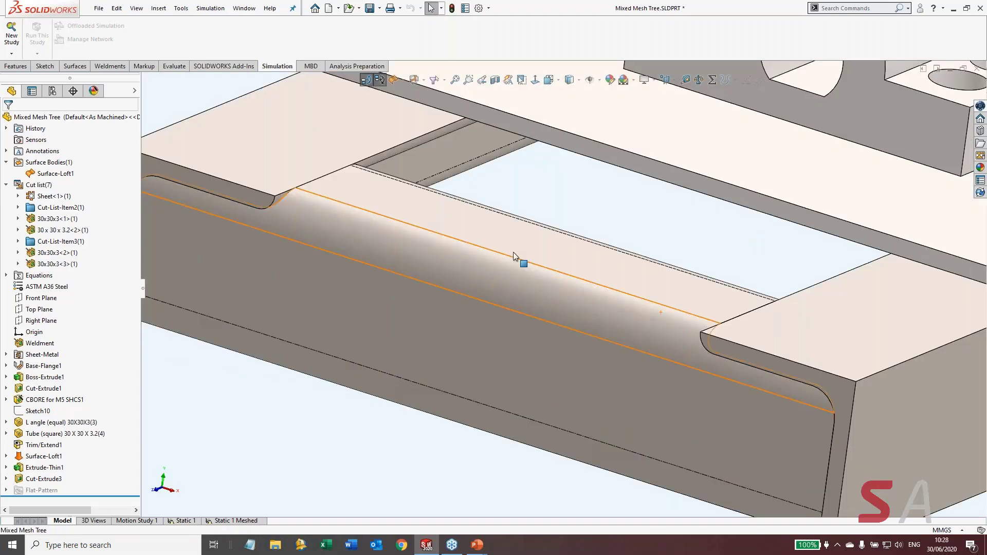
scroll(566, 298, "up", 2)
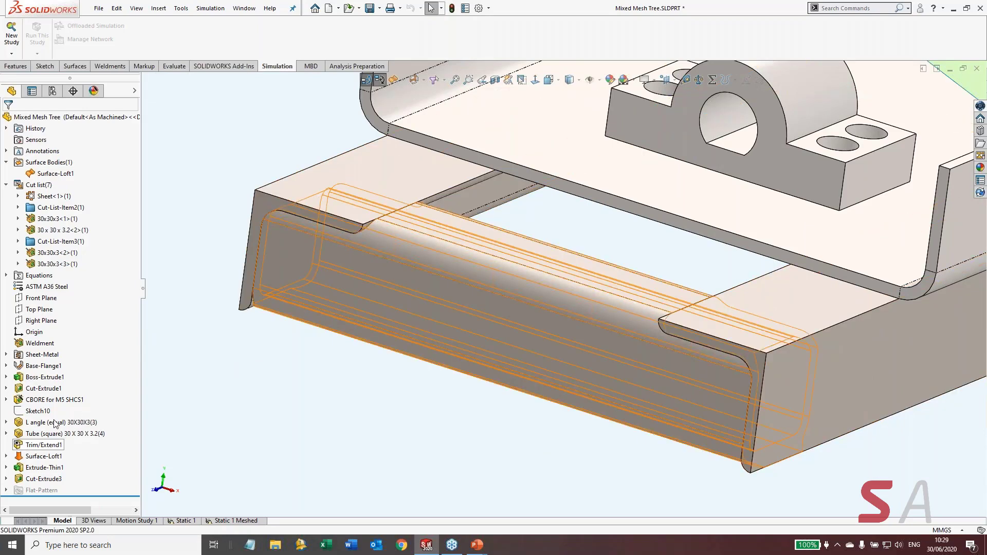
Highlight the Sheet<1> cut-list item and the Base-Flange1 feature to inspect the sheet metal tray
left_click(54, 195)
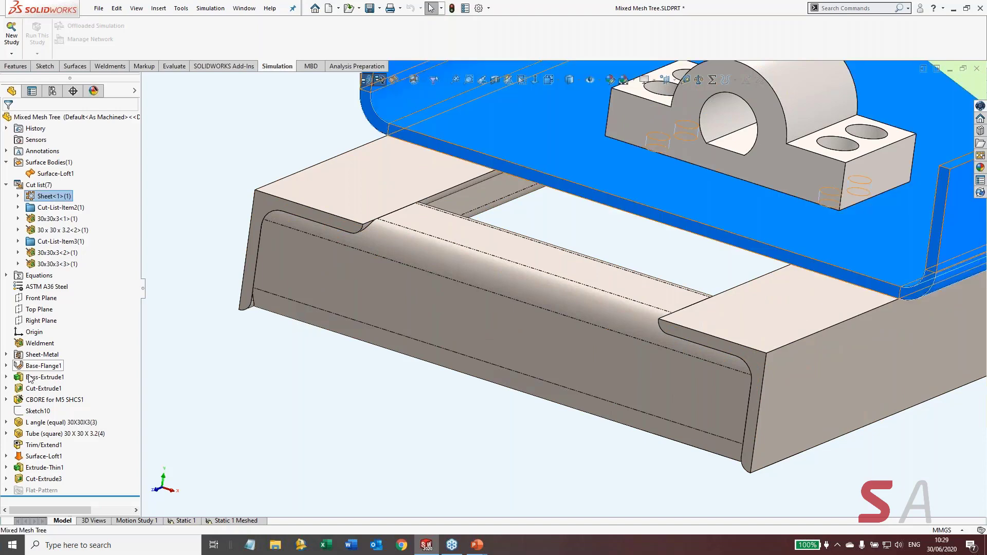
left_click(35, 365)
scroll(511, 316, "up", 4)
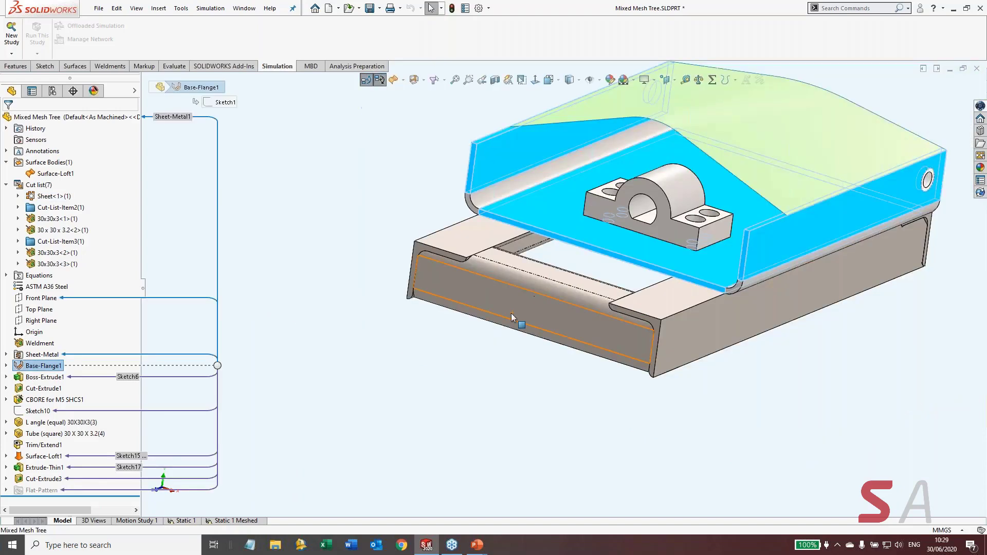
middle_click_drag(511, 313, 778, 208)
Check the sheet metal thickness on the short top edge of the tray's side wall, and clear the selection
scroll(779, 207, "down", 4)
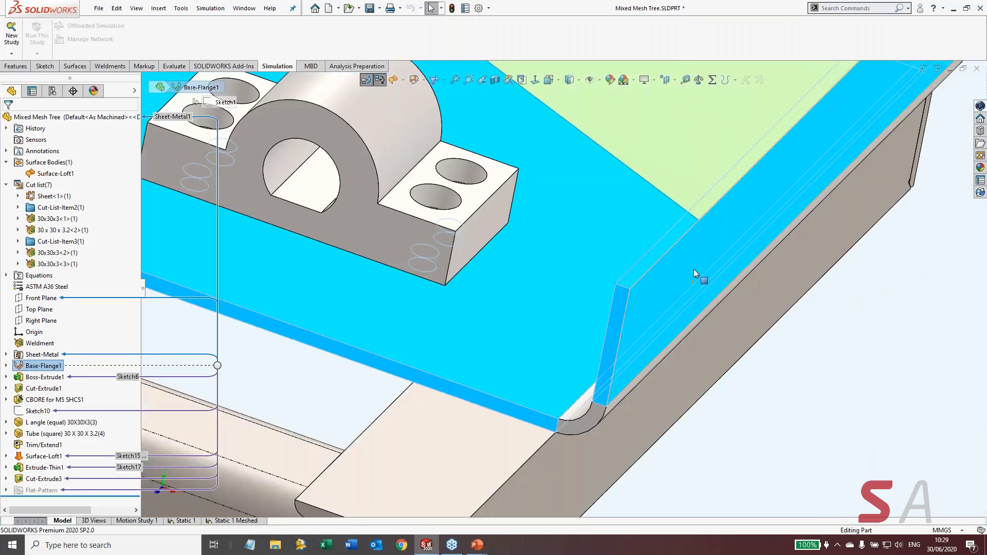
scroll(444, 353, "down", 4)
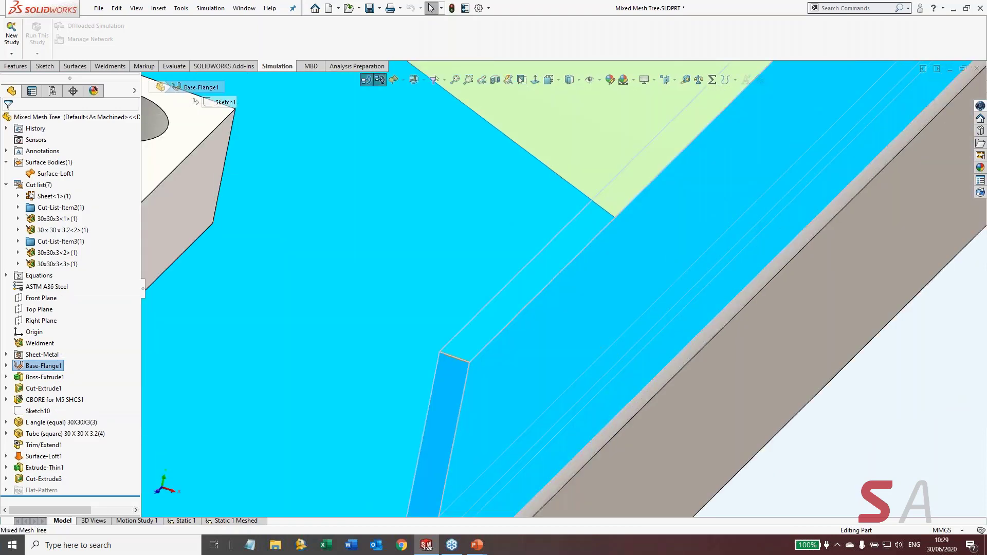
left_click(454, 356)
scroll(465, 379, "up", 4)
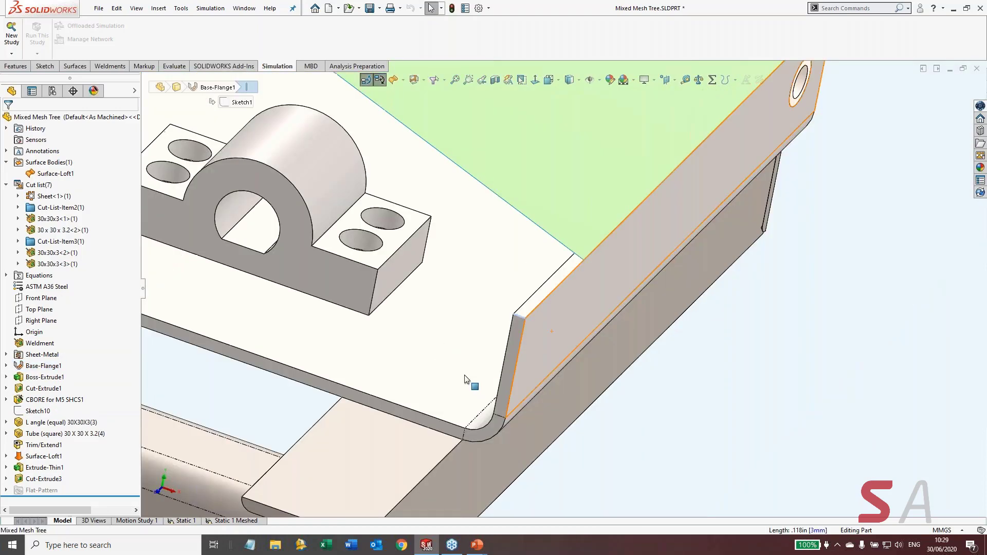
scroll(465, 379, "up", 3)
middle_click_drag(406, 391, 365, 325)
left_click(252, 271)
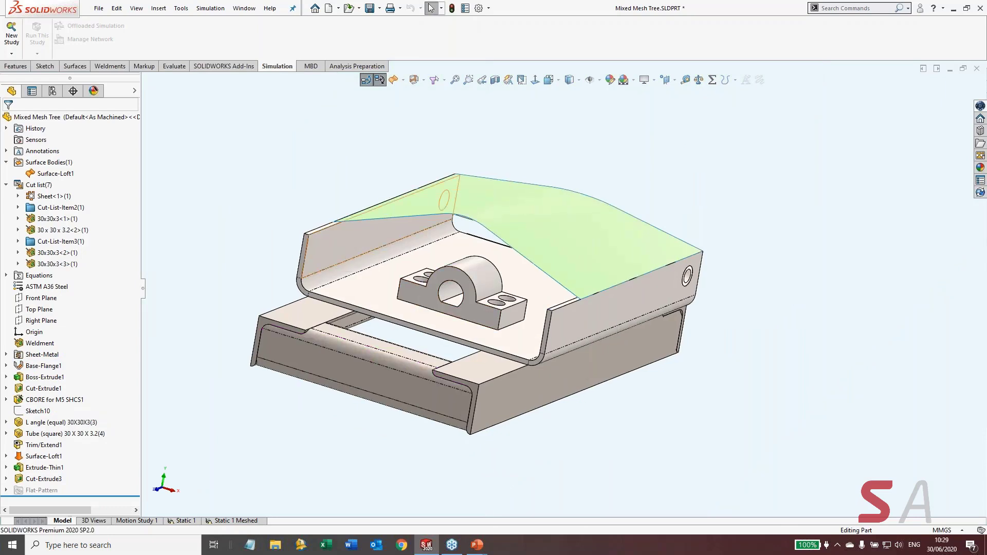
Highlight the Surface-Loft1 surface body, examine the curved cover from several angles, and clear the selection
left_click(63, 173)
middle_click_drag(268, 278, 449, 226)
key("ctrl+7")
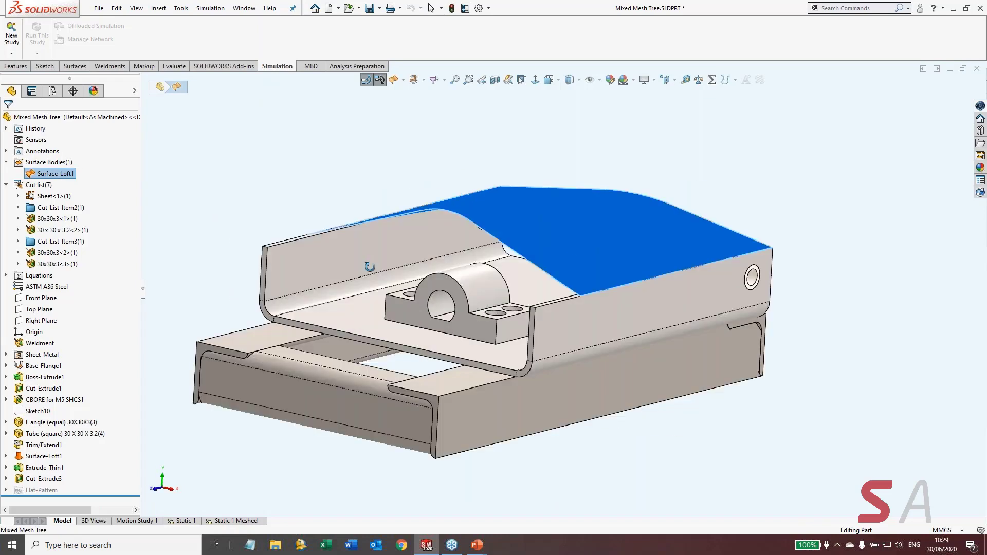
scroll(510, 210, "down", 2)
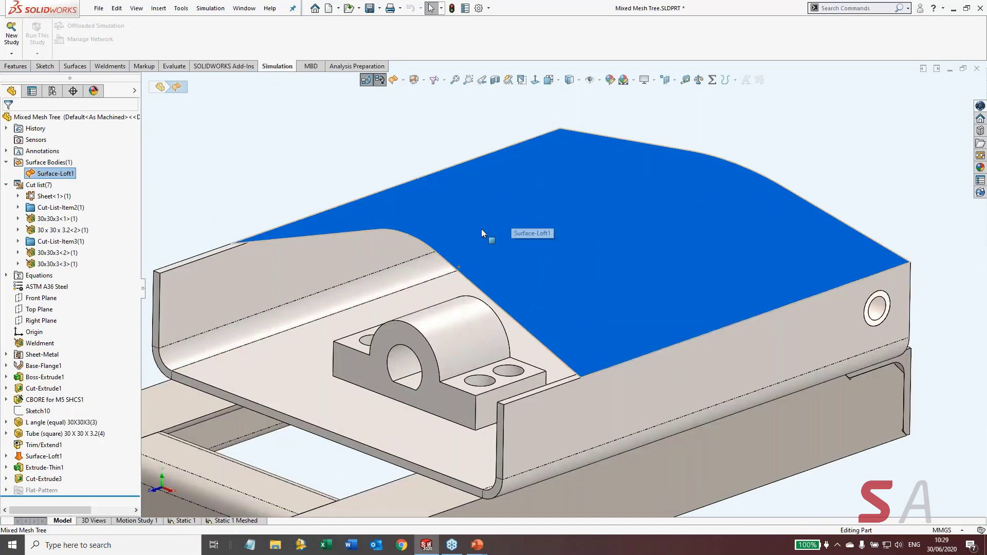
scroll(461, 246, "up", 1)
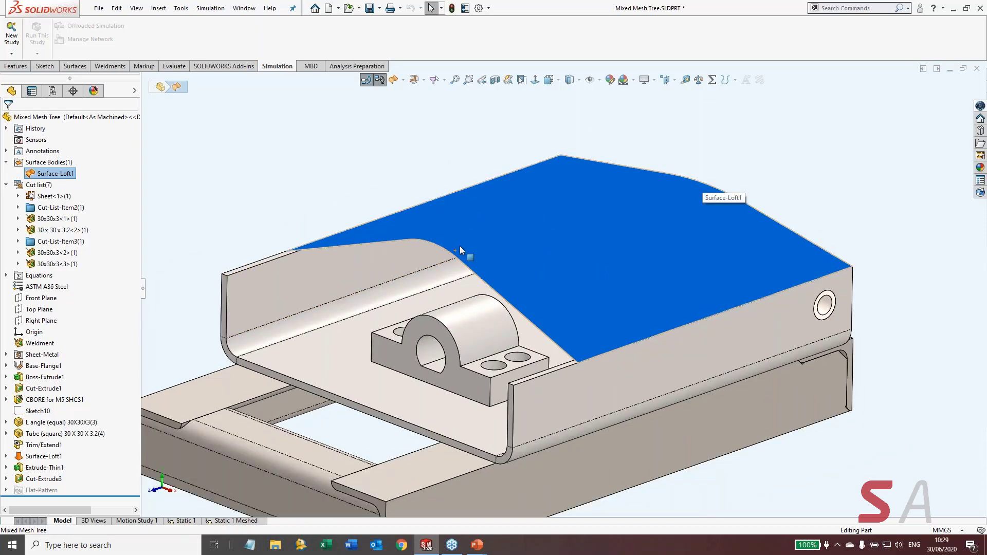
middle_click_drag(460, 245, 409, 231)
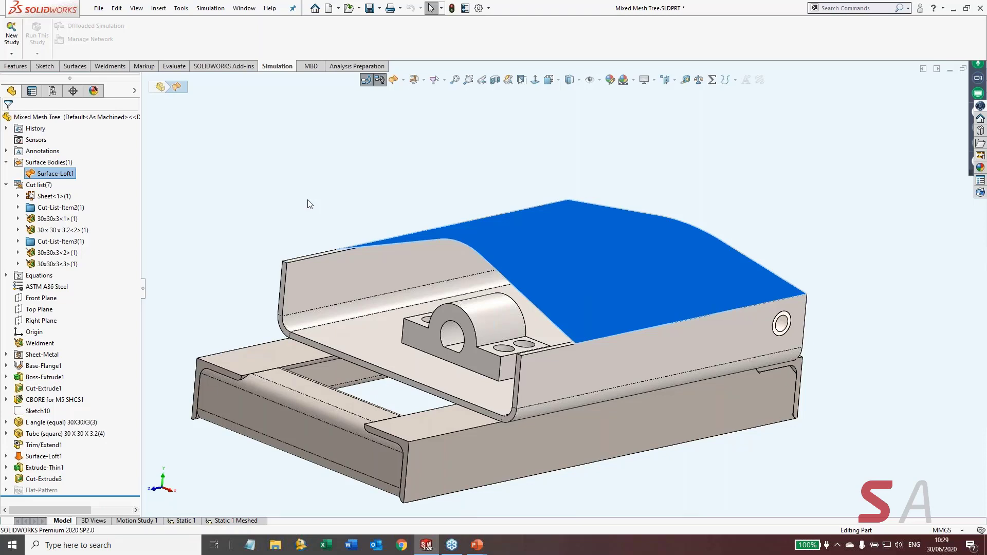
left_click(188, 243)
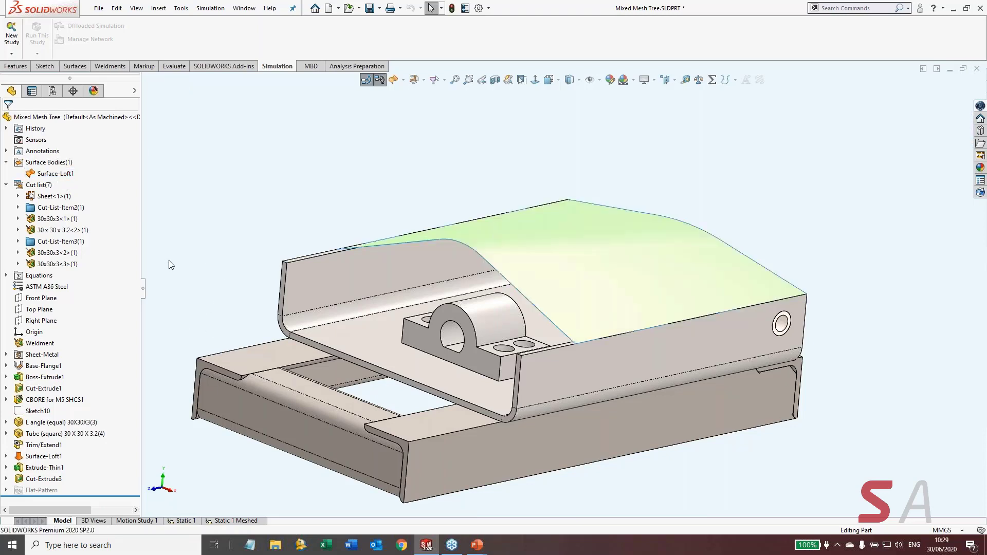
scroll(230, 342, "up", 1)
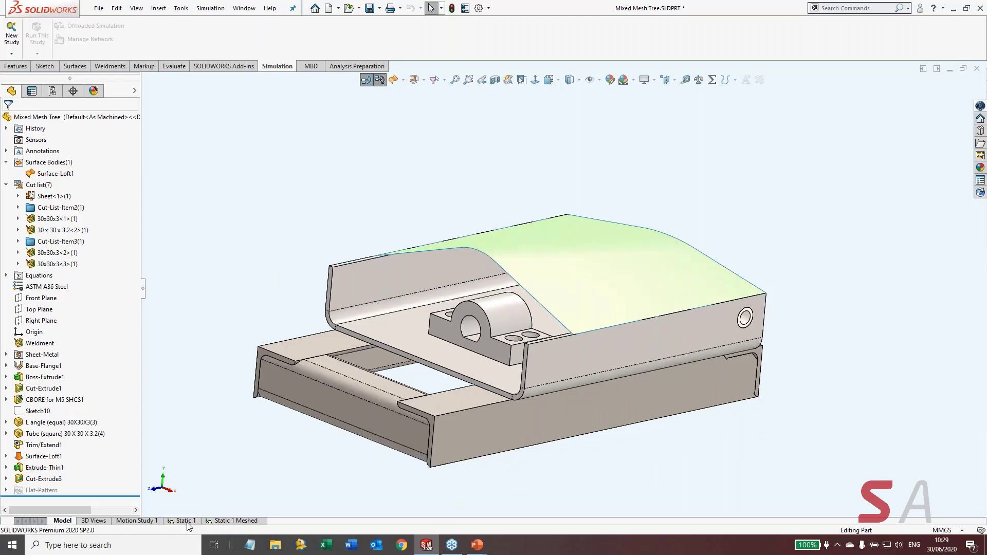
Open the Static 1 study, widen its tree to review how each body is treated, and return to the model
left_click(186, 521)
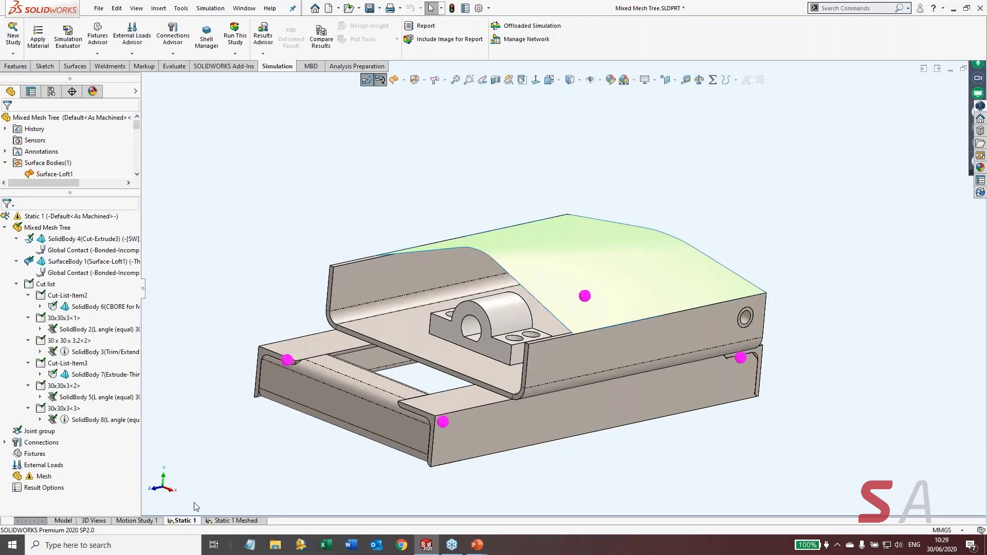
middle_click_drag(280, 443, 305, 421)
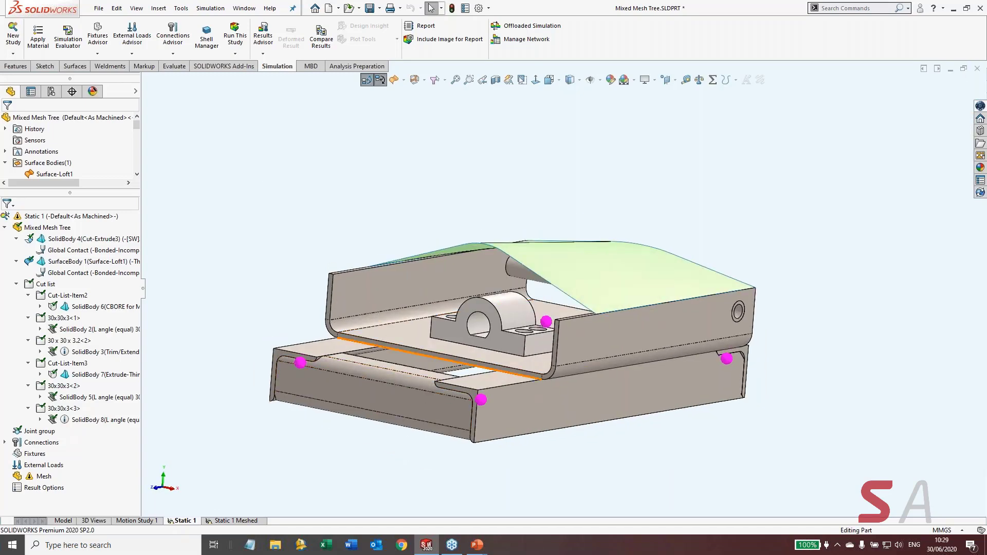
middle_click_drag(436, 375, 417, 383)
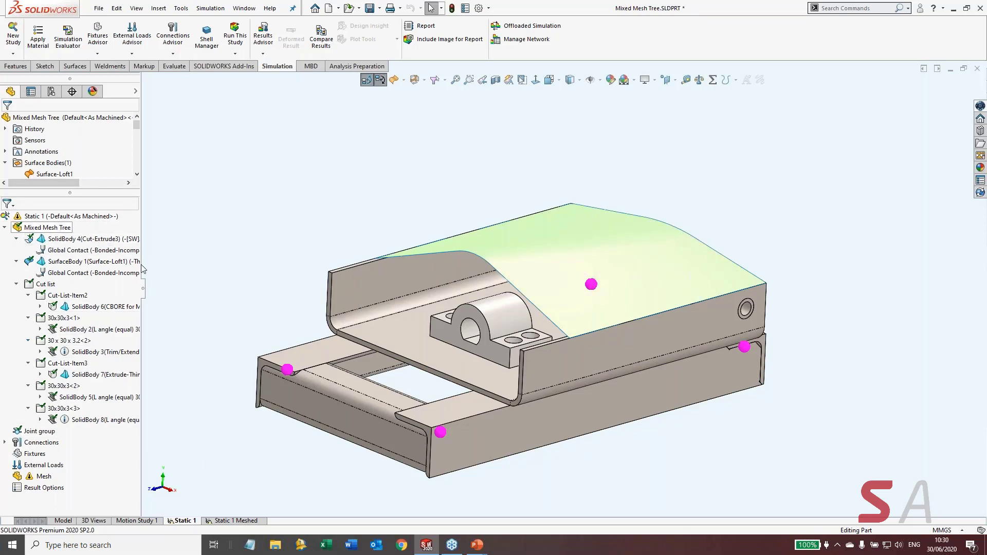
left_click_drag(144, 283, 230, 286)
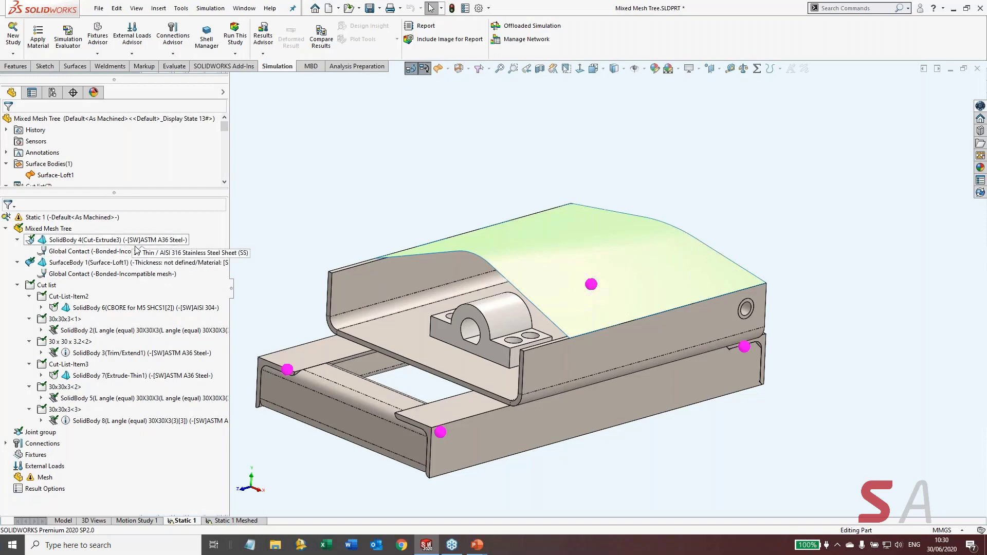
left_click(66, 522)
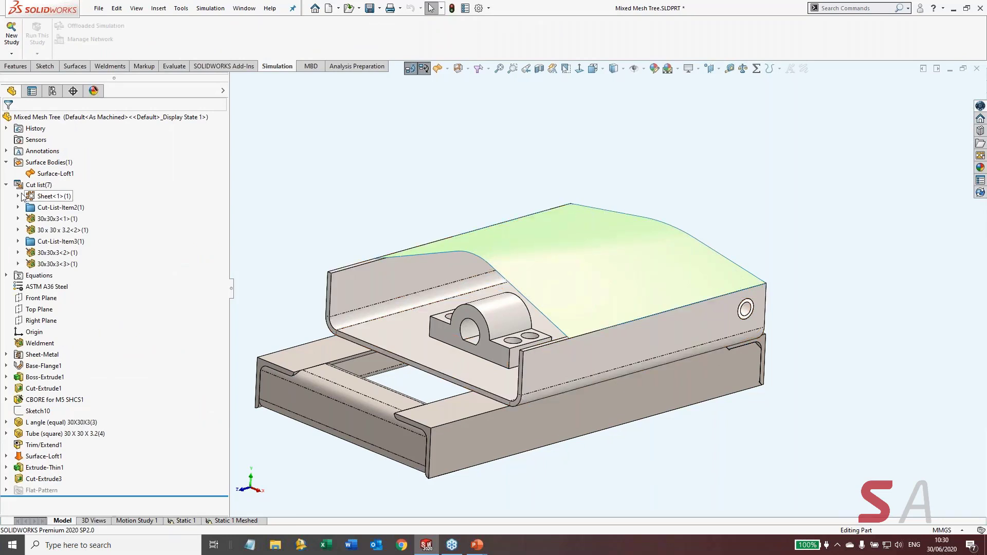
Check the materials assigned to the Sheet<1>, Cut-List-Item2 and 30x30x3<1> cut-list bodies and the part's overall material
left_click(18, 196)
left_click(75, 219)
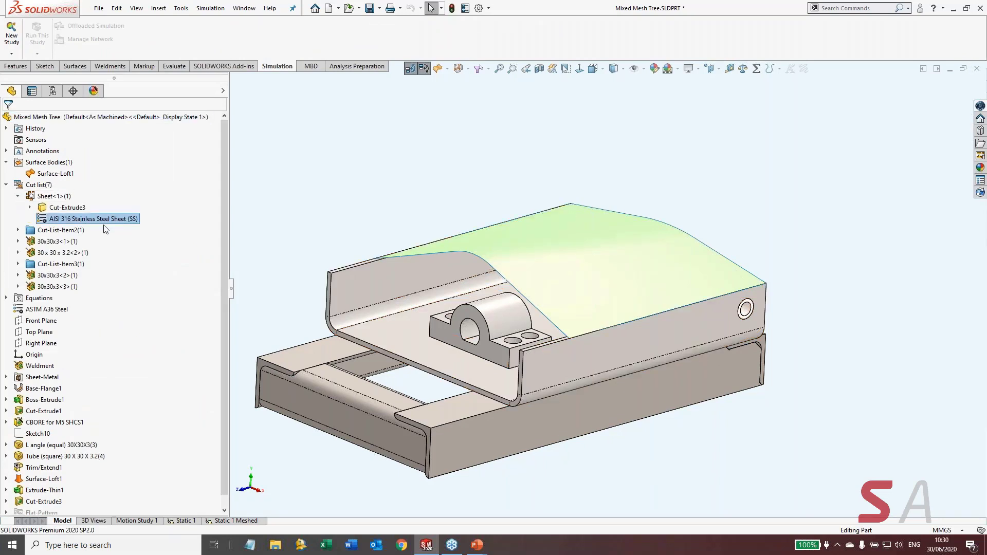
left_click(19, 230)
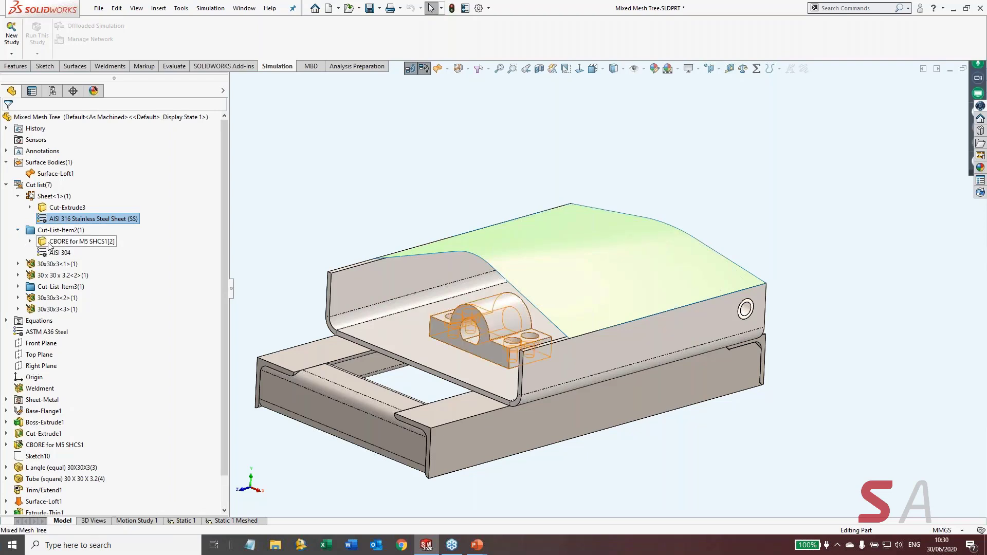
left_click(49, 243)
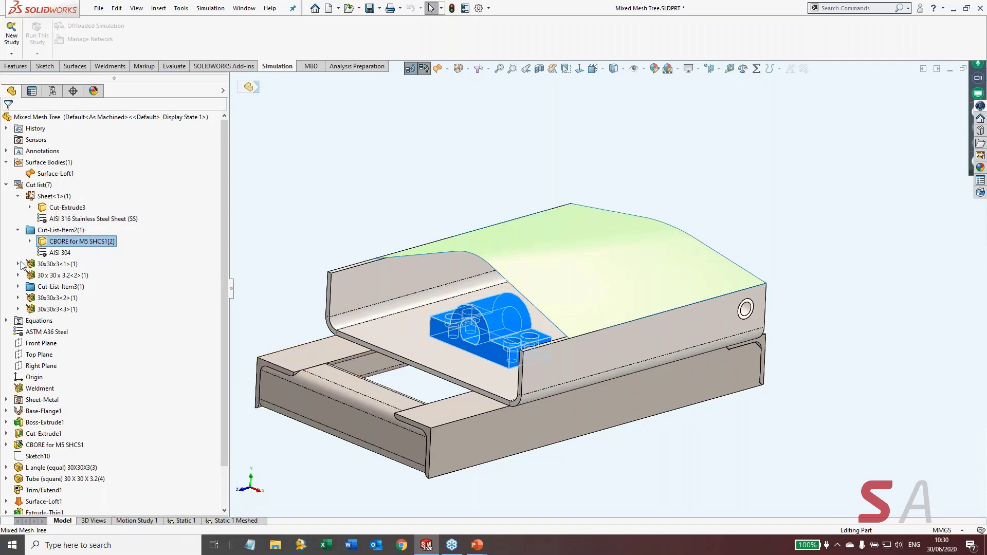
left_click(18, 264)
left_click(45, 276)
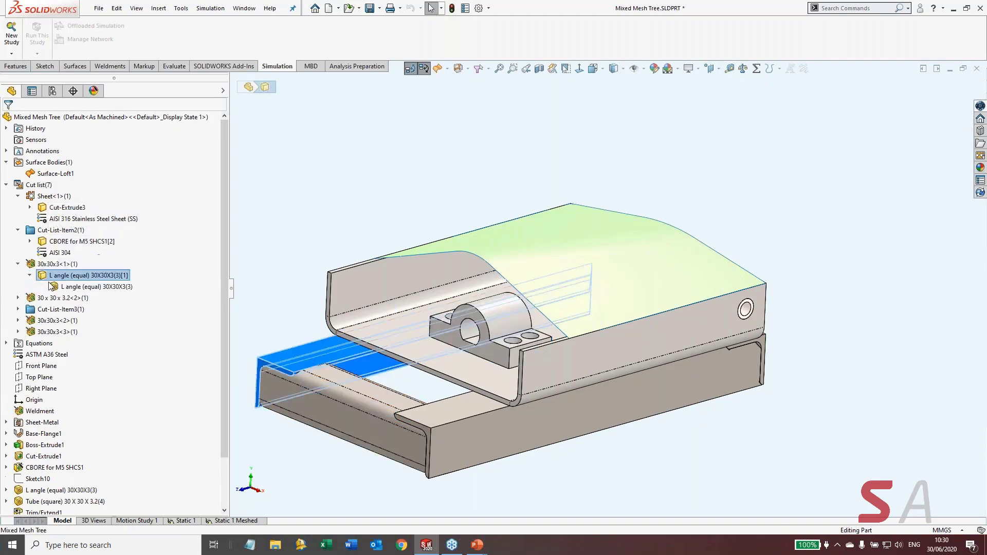
left_click(47, 356)
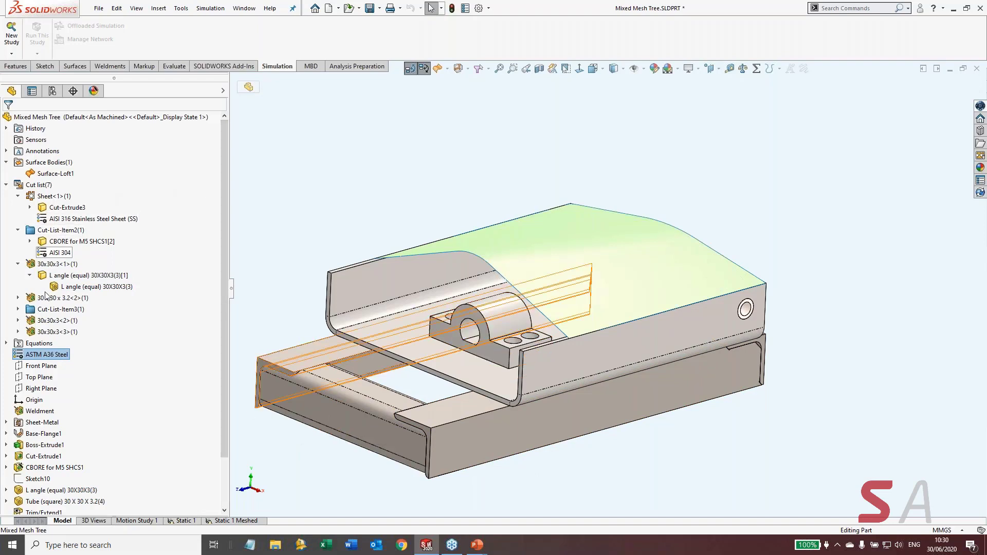
In the Static 1 study, open the shell definition of the Cut-Extrude3 sheet metal body and examine its thickness and offset settings
left_click(184, 521)
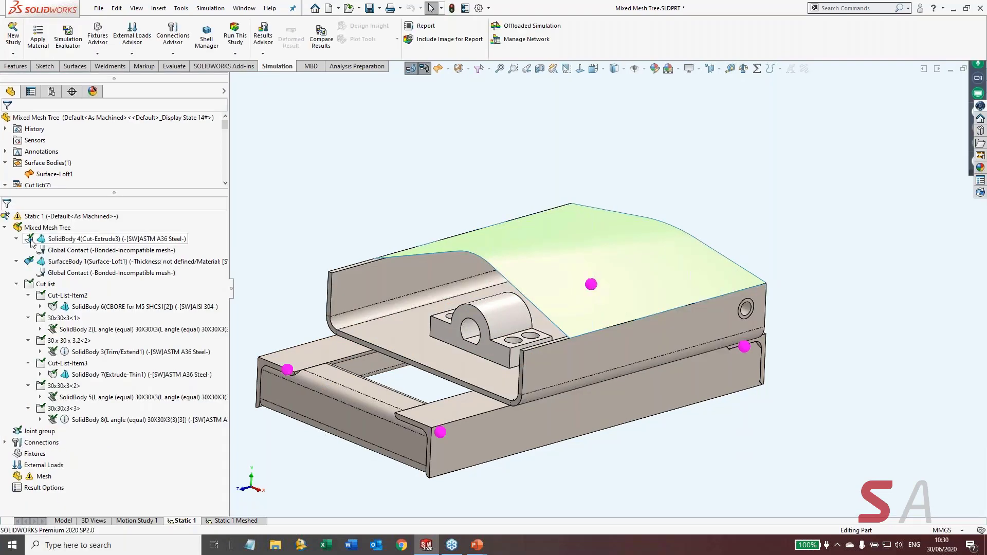
left_click(31, 240)
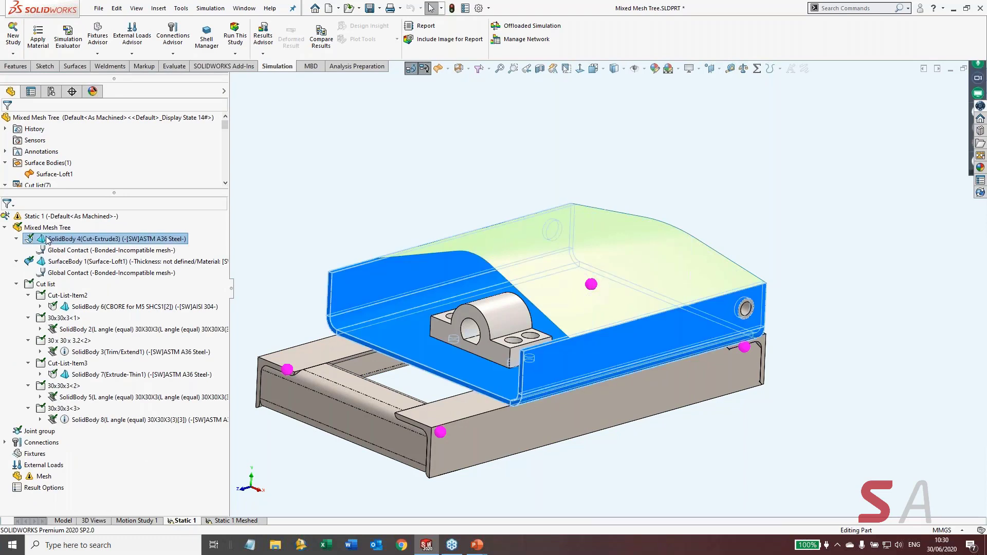
right_click(47, 239)
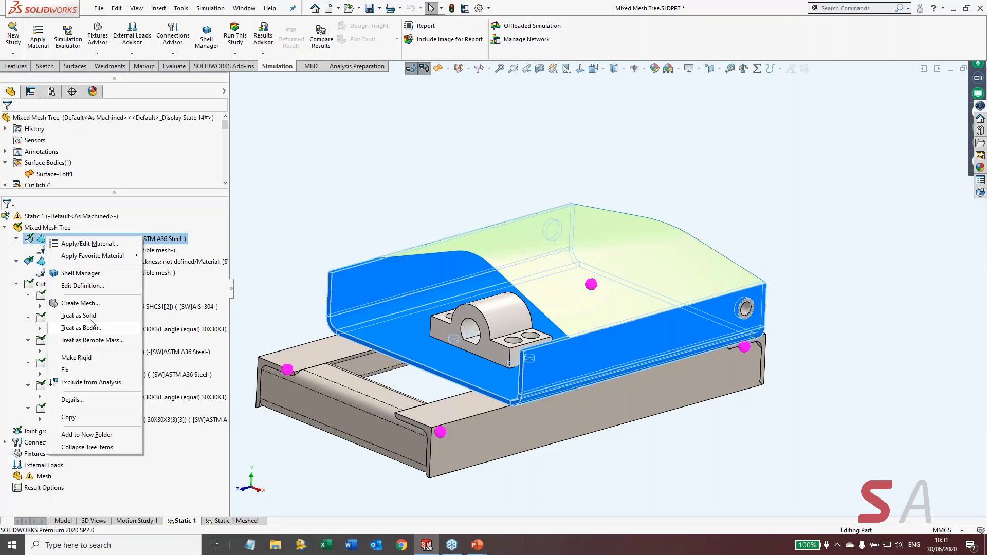
left_click(70, 286)
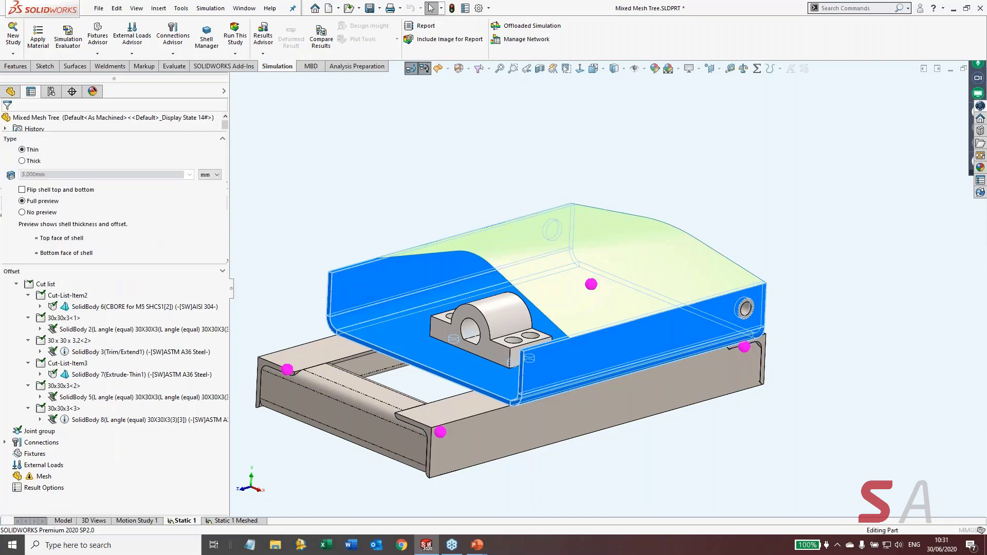
left_click(222, 271)
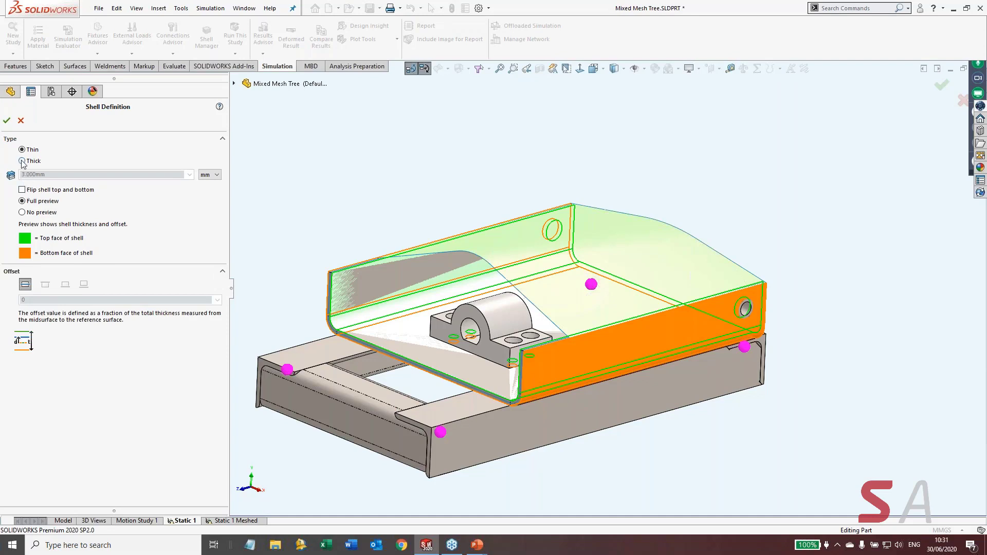
Preview the tray's shell with top and bottom flipped, restore the original orientation, and cancel the shell definition
left_click(35, 191)
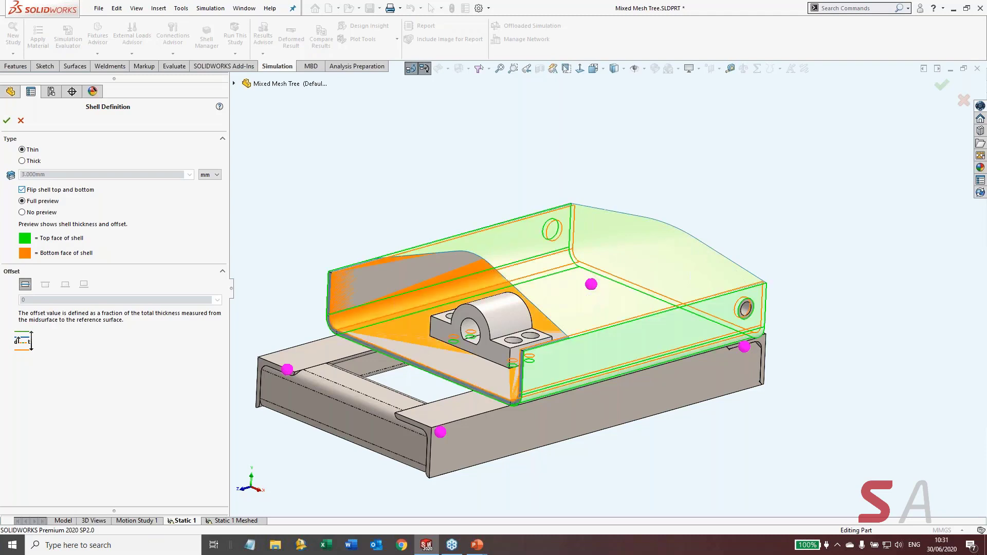
left_click(36, 192)
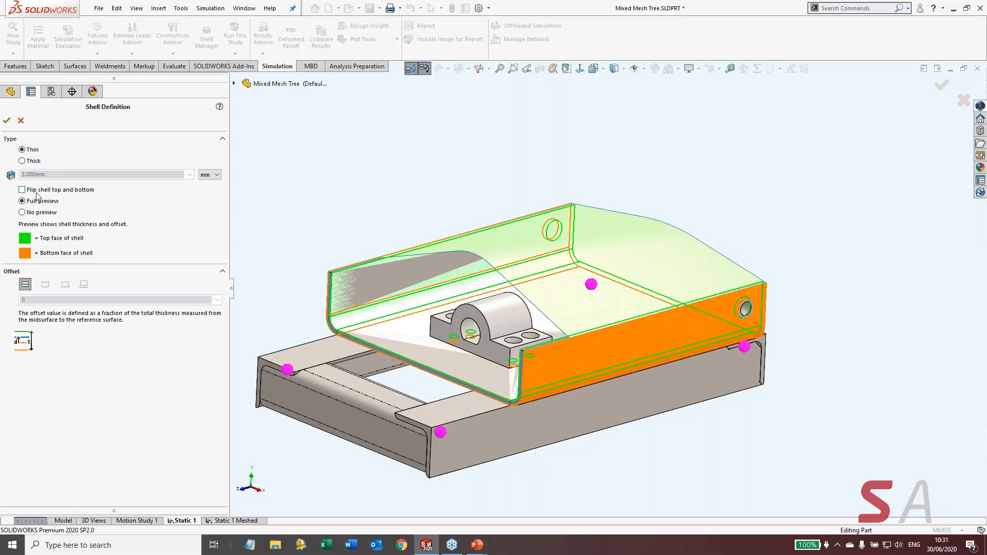
left_click(20, 121)
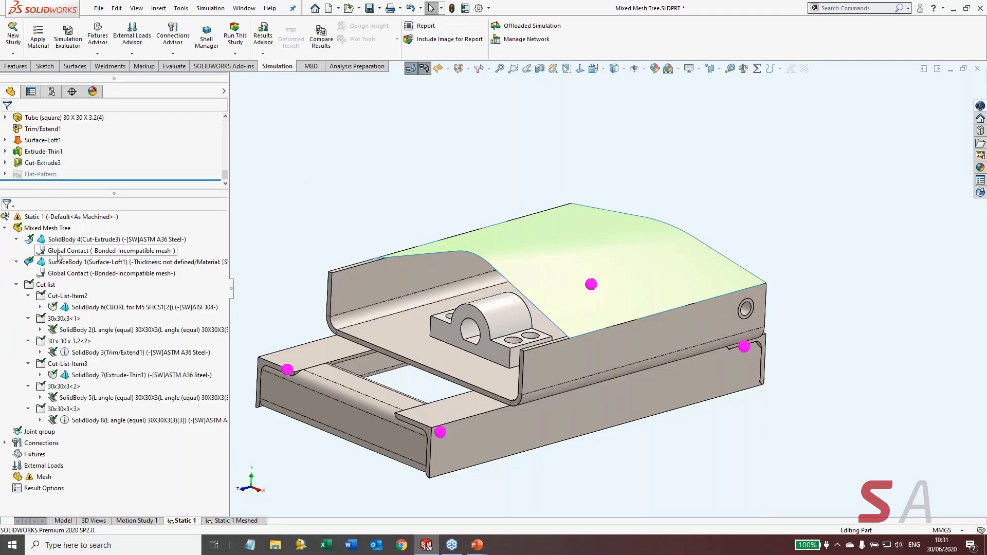
Start a shell definition by selected faces for the Cut-Extrude3 body, picking the outer face of the tray's side wall with the hole
left_click(61, 240)
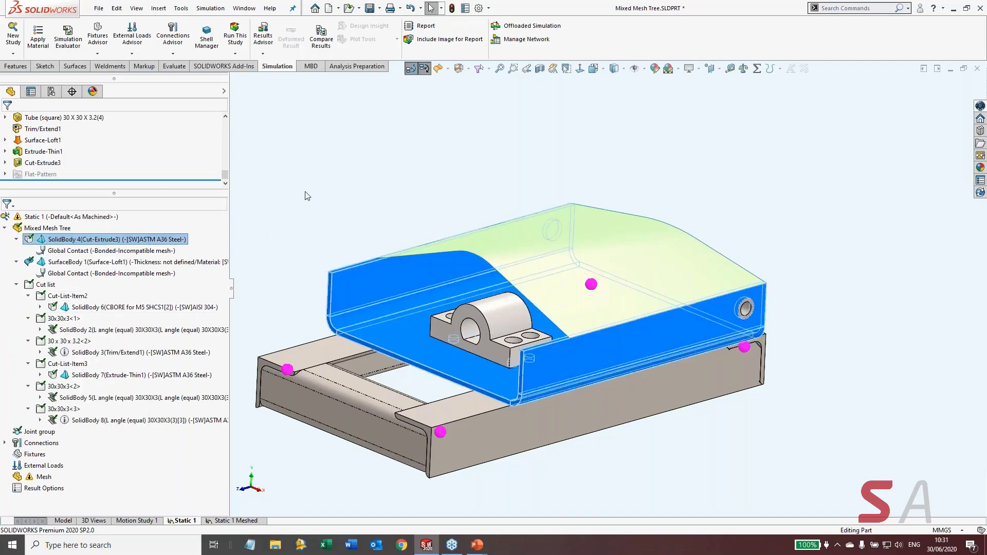
left_click(319, 178)
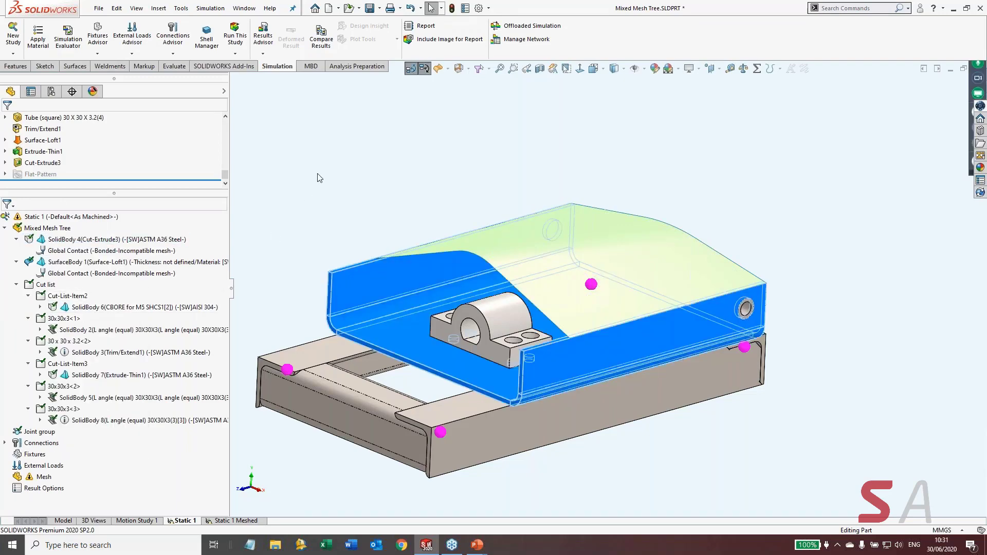
right_click(111, 239)
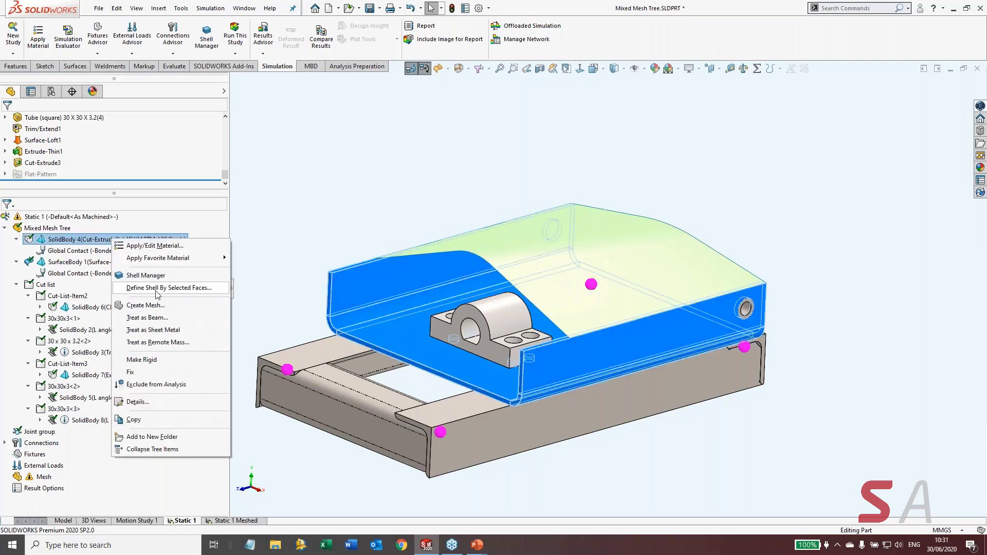
left_click(160, 288)
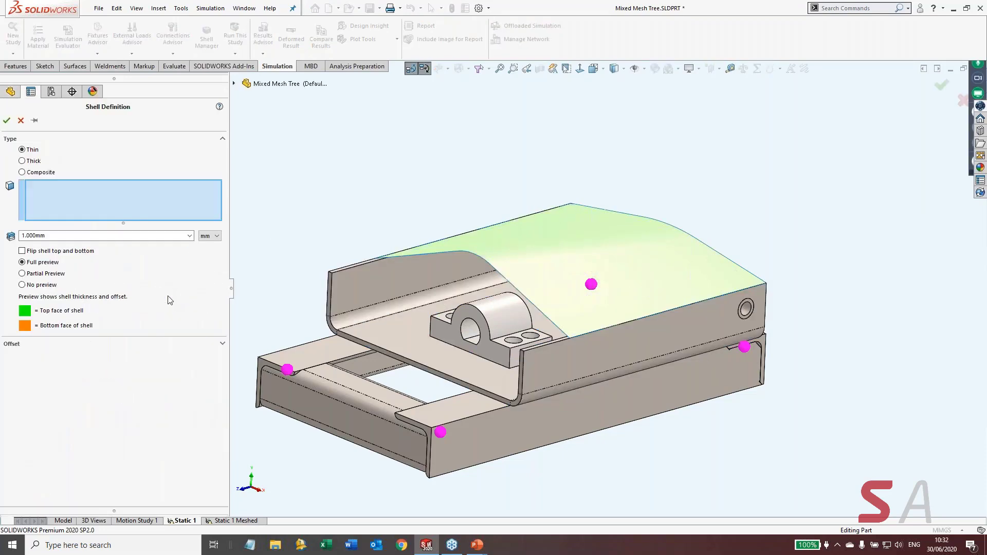
scroll(558, 382, "down", 3)
left_click(559, 380)
scroll(558, 380, "down", 2)
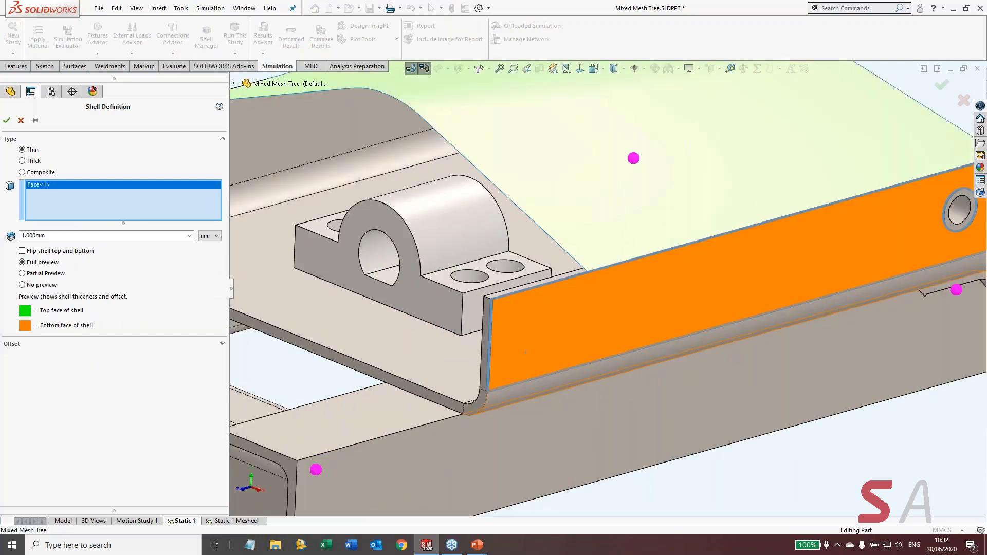
Add the tray's outer bend faces, underside and opposite outer side wall to the shell's face selection
left_click(557, 381)
scroll(557, 382, "up", 5)
middle_click_drag(519, 380, 535, 313)
left_click(460, 321)
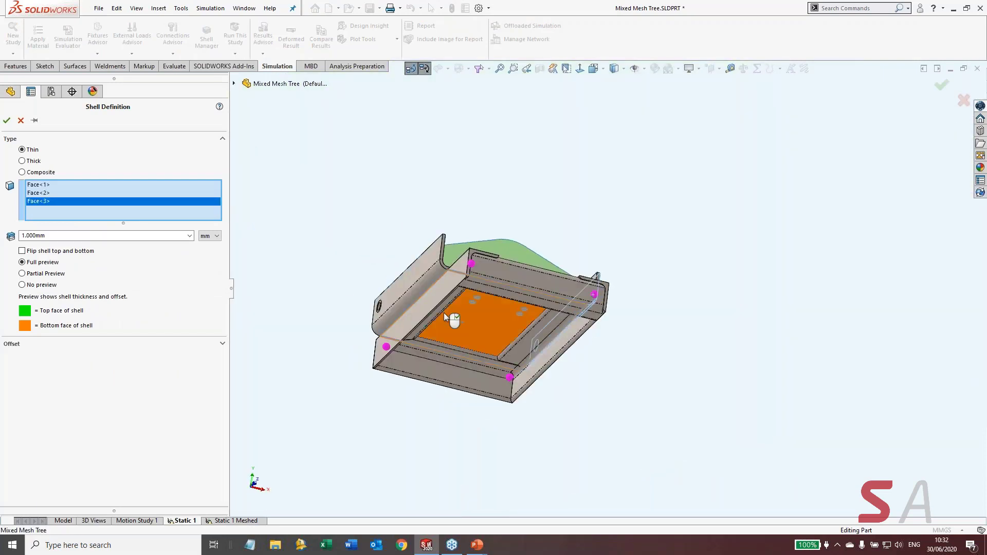
left_click(425, 288)
left_click(473, 263)
middle_click_drag(475, 265, 416, 308)
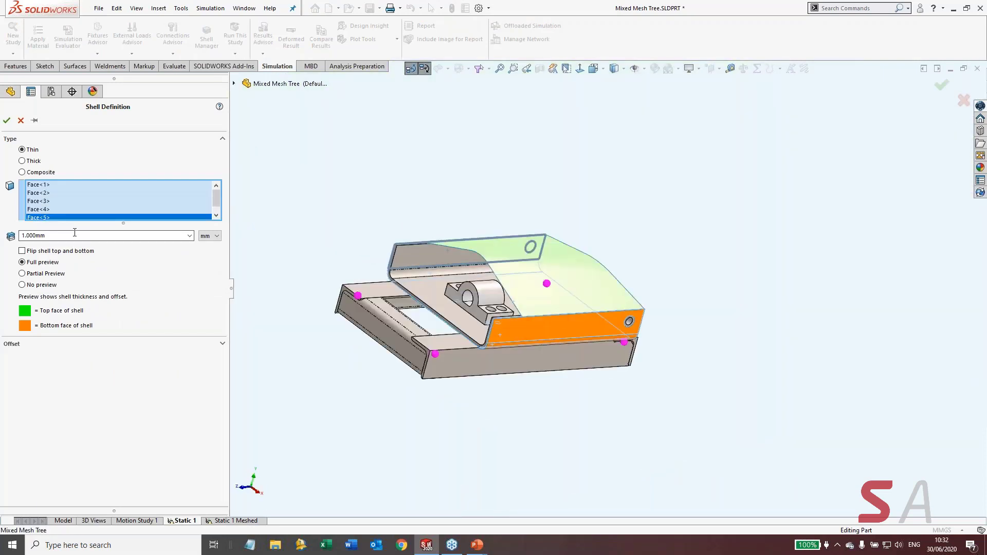
Set the selected-face shell's thickness to 2 mm and its offset to the top surface, and inspect the preview at the tray's corner
double_click(75, 234)
type("2")
key("Return")
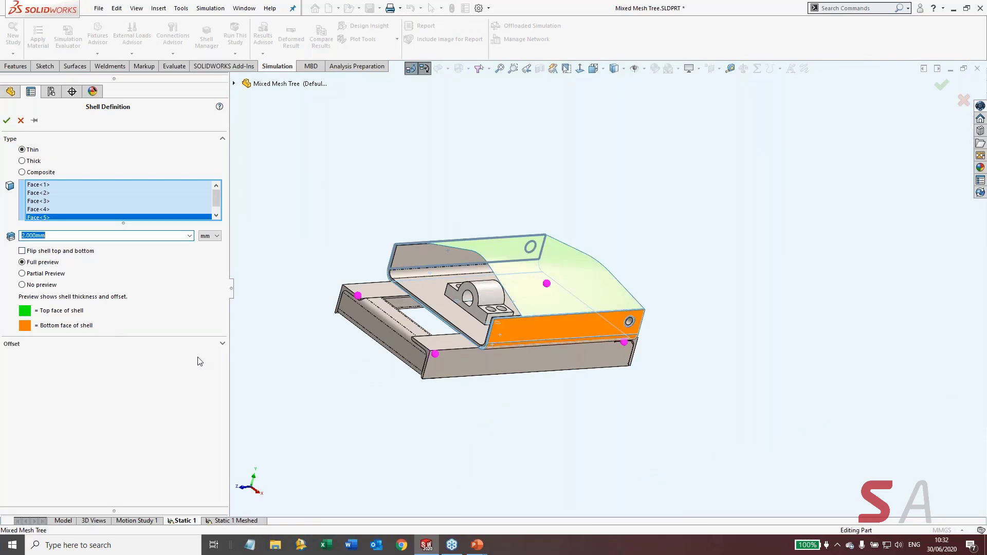
left_click(222, 343)
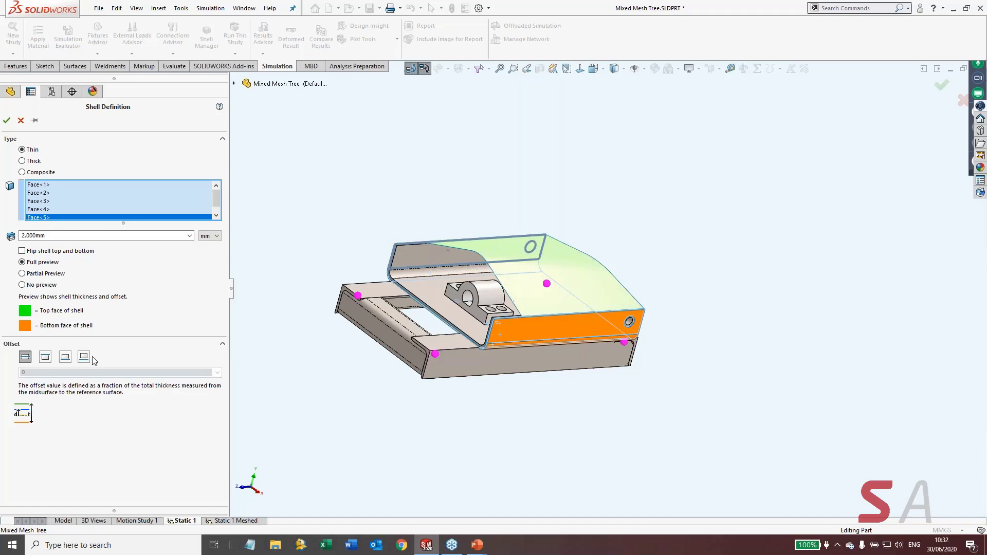
left_click(46, 360)
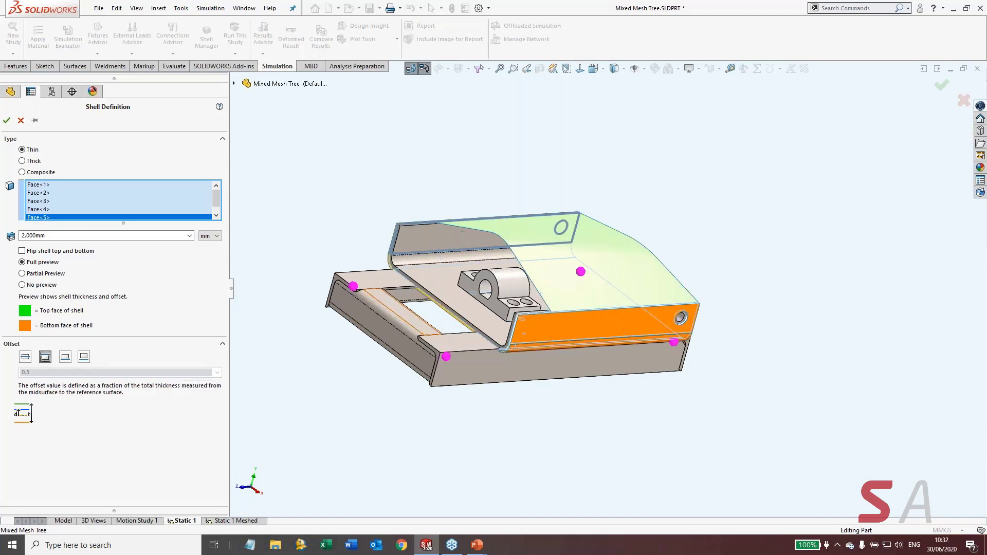
scroll(481, 320, "down", 3)
scroll(480, 319, "down", 3)
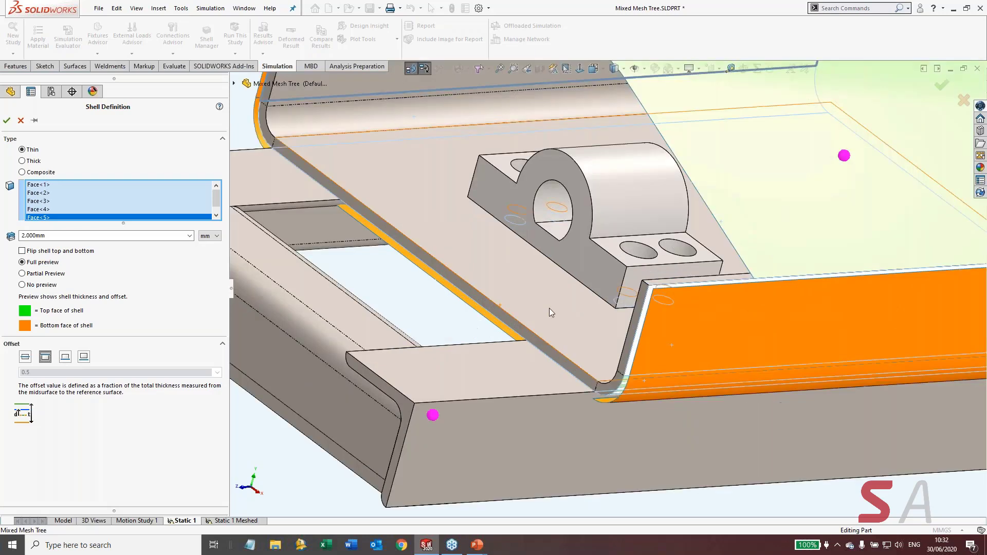
middle_click_drag(549, 308, 664, 396)
scroll(700, 294, "down", 5)
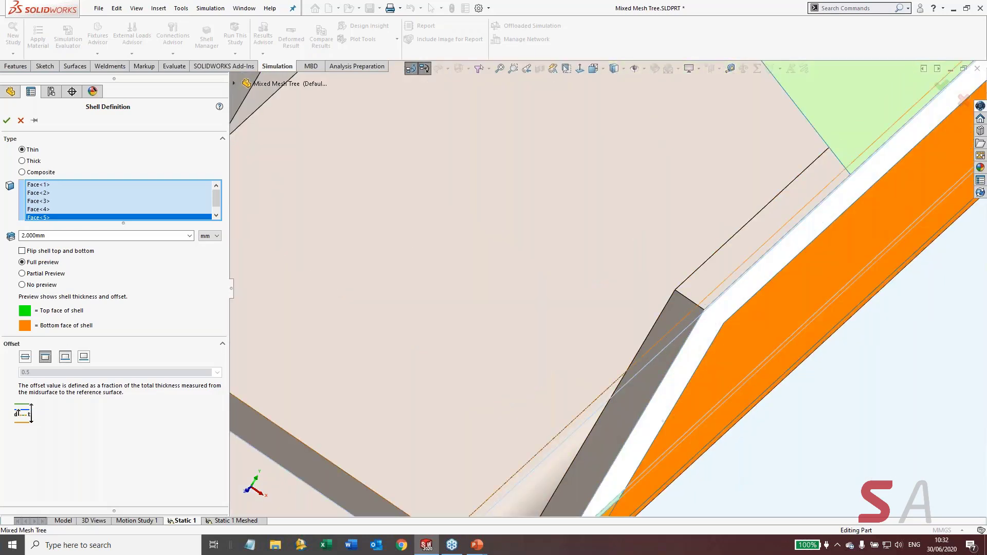
Try a bottom-surface offset with 5 mm thickness and flipped top and bottom for the shell, and cancel the definition
left_click(65, 356)
double_click(61, 236)
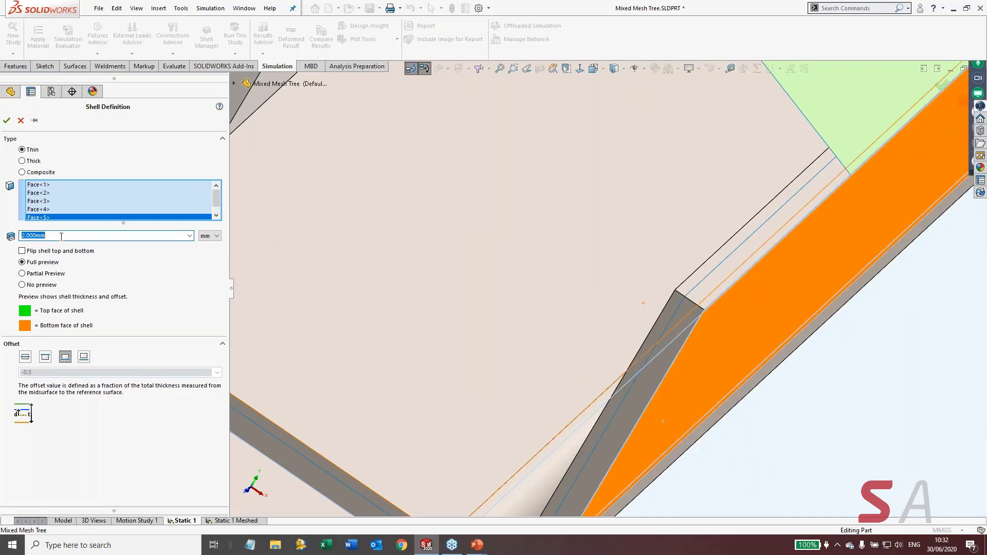
type("5")
key("Return")
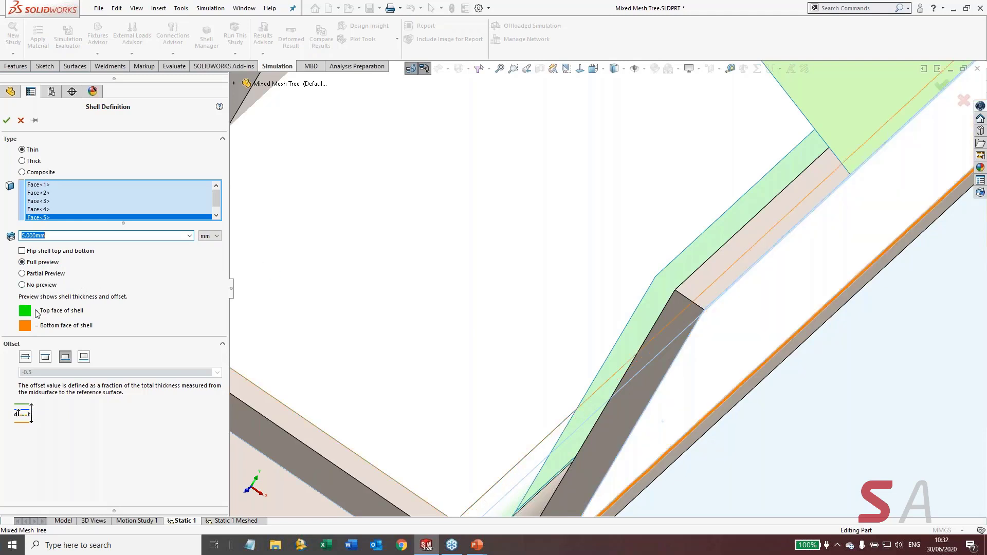
left_click(22, 251)
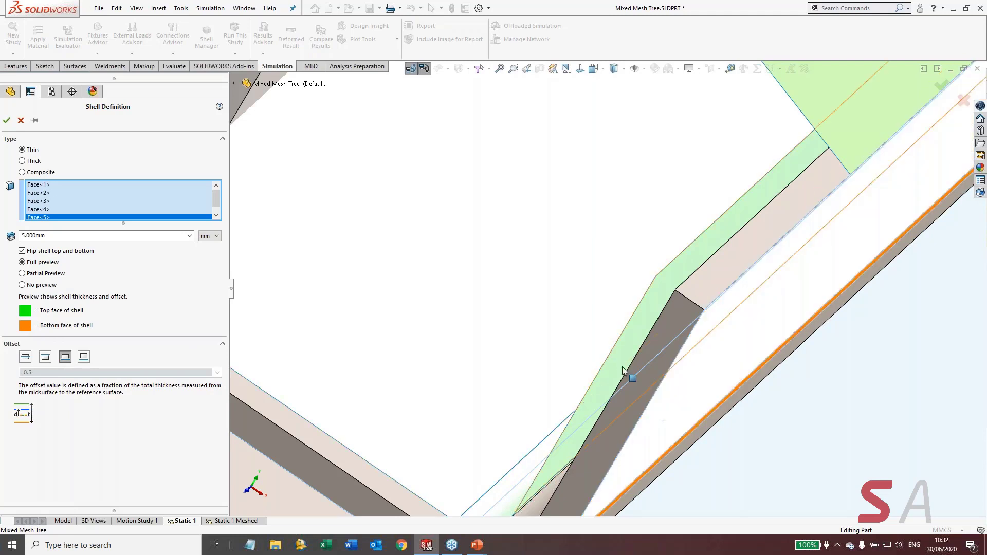
left_click(21, 121)
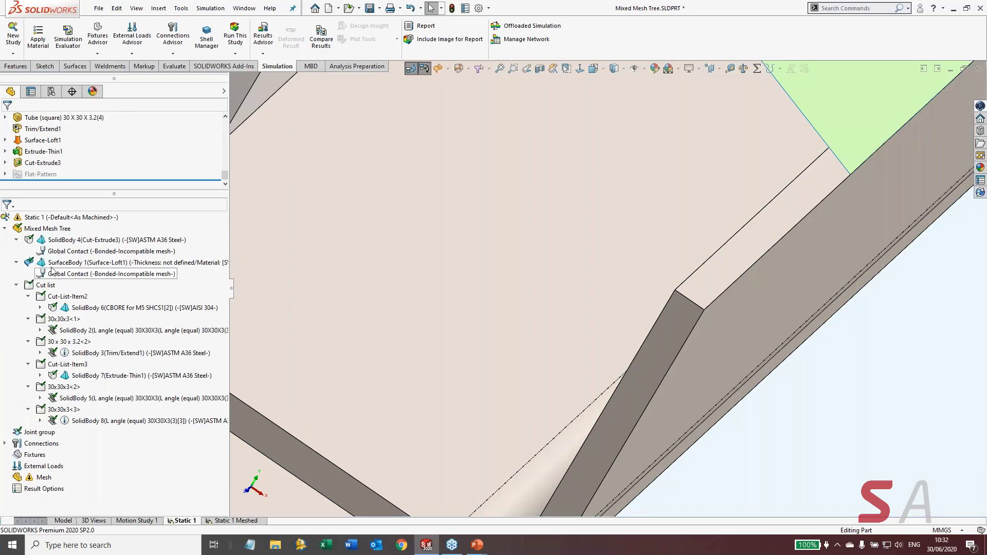
Highlight the Surface-Loft1 surface body in the Static 1 study, examine the curved cover, and clear the selection
left_click(47, 265)
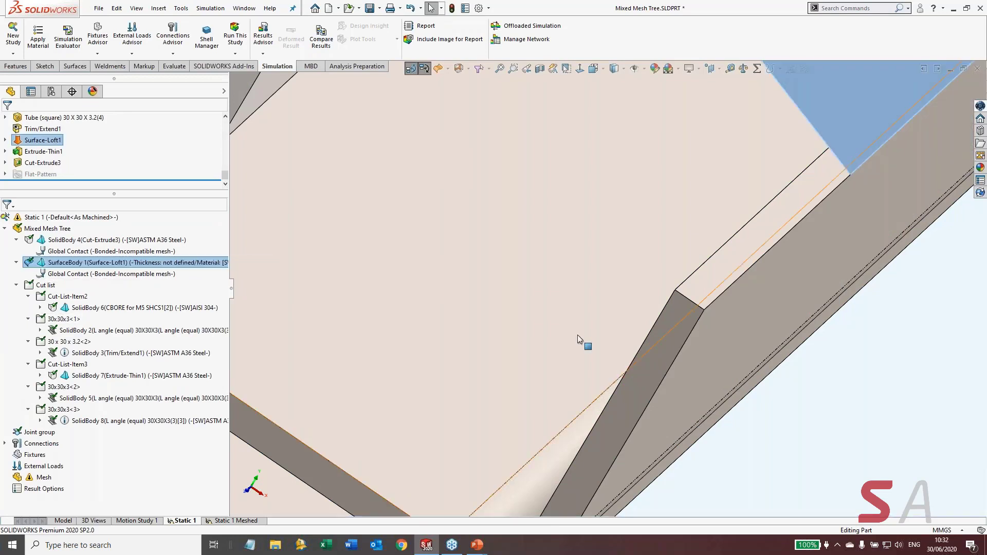
scroll(578, 335, "up", 8)
middle_click_drag(577, 351, 514, 340)
left_click(591, 388)
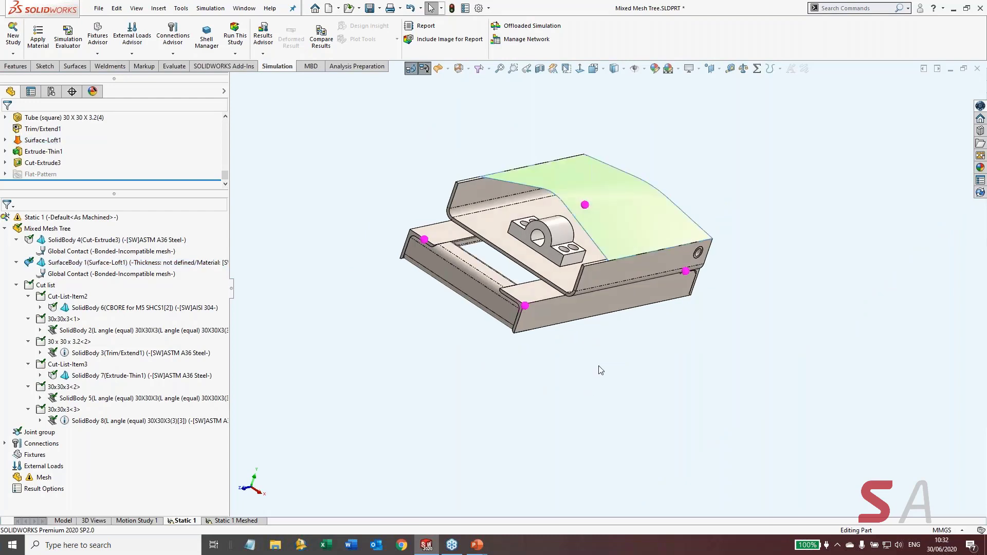
scroll(577, 202, "down", 4)
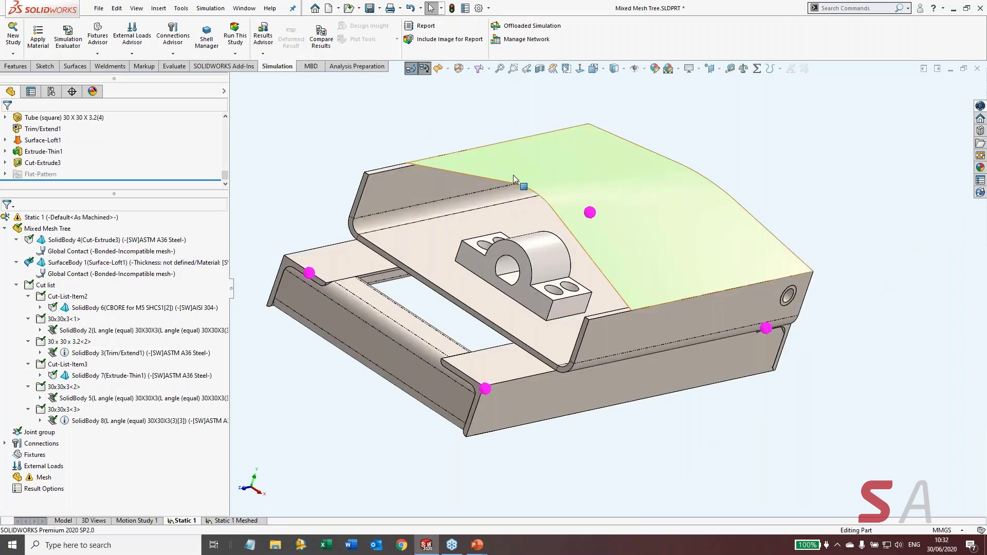
Define the Surface-Loft1 body as a thin shell 2.5 mm thick, with its offset set to the bottom surface
left_click(36, 262)
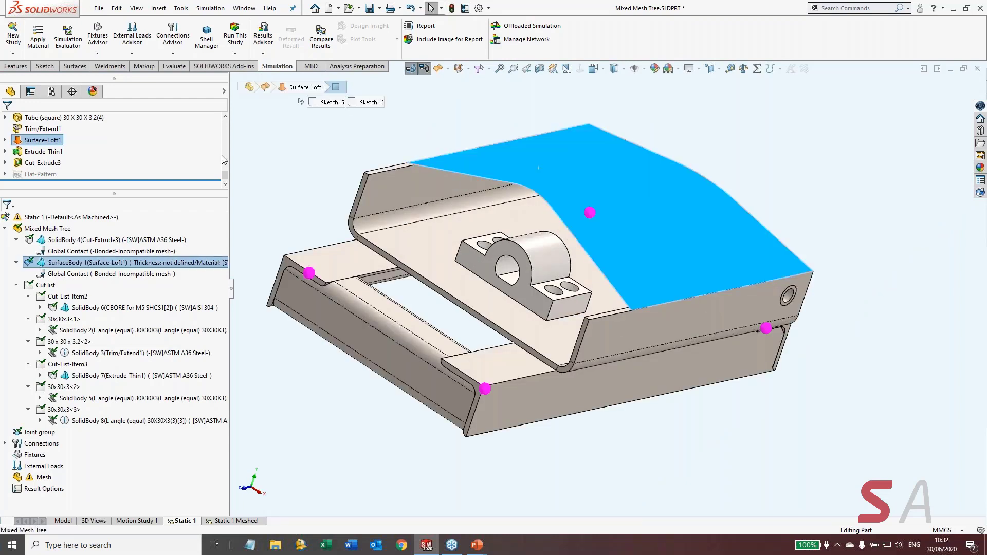
right_click(32, 261)
left_click(62, 311)
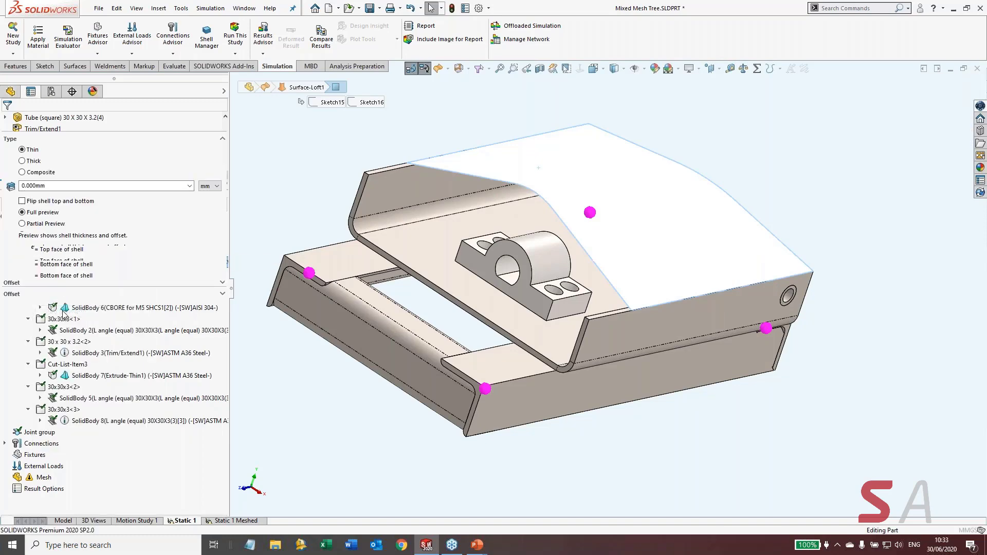
left_click(75, 185)
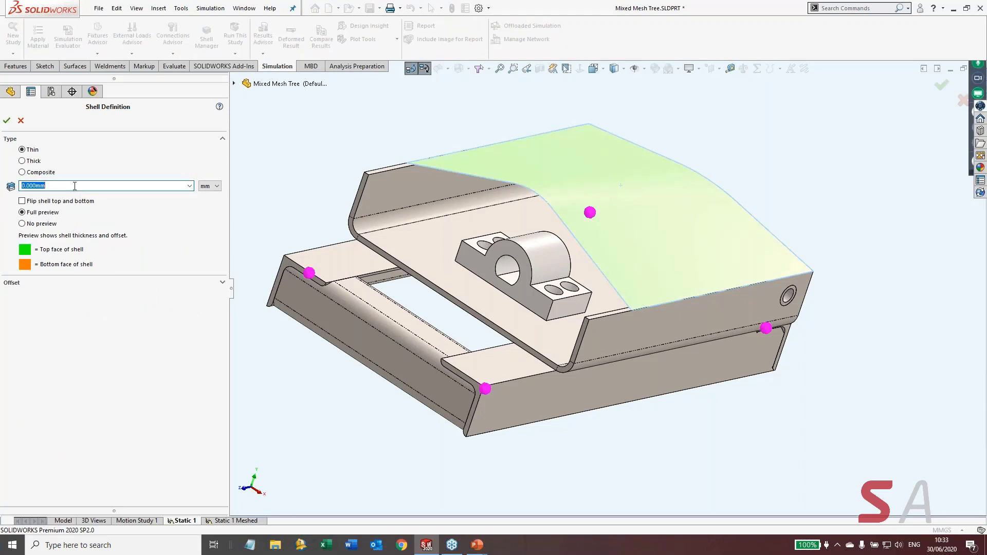
type("2.5")
left_click(223, 283)
left_click(50, 300)
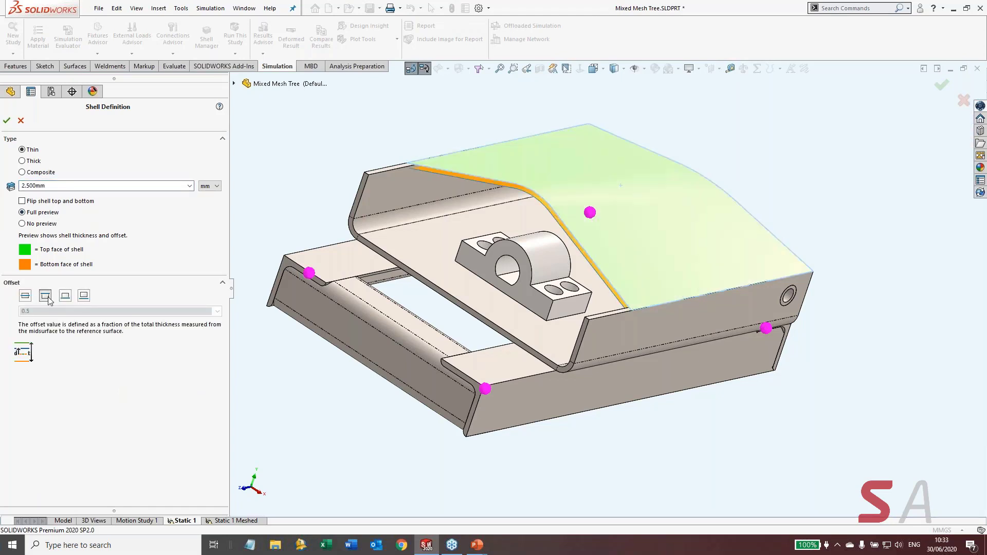
left_click(67, 298)
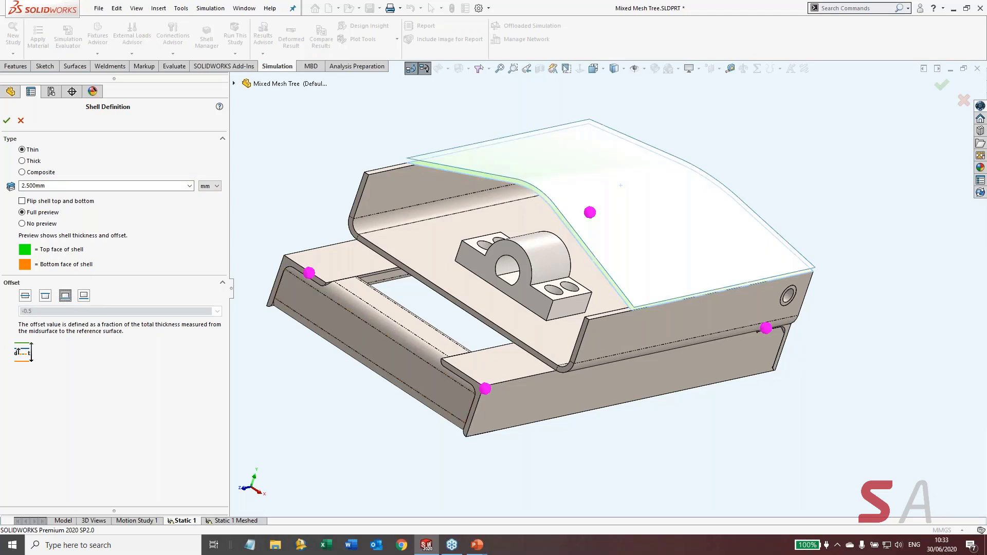
Inspect the bottom-offset shell preview where the cover's corner meets the tray's side wall
scroll(631, 307, "down", 2)
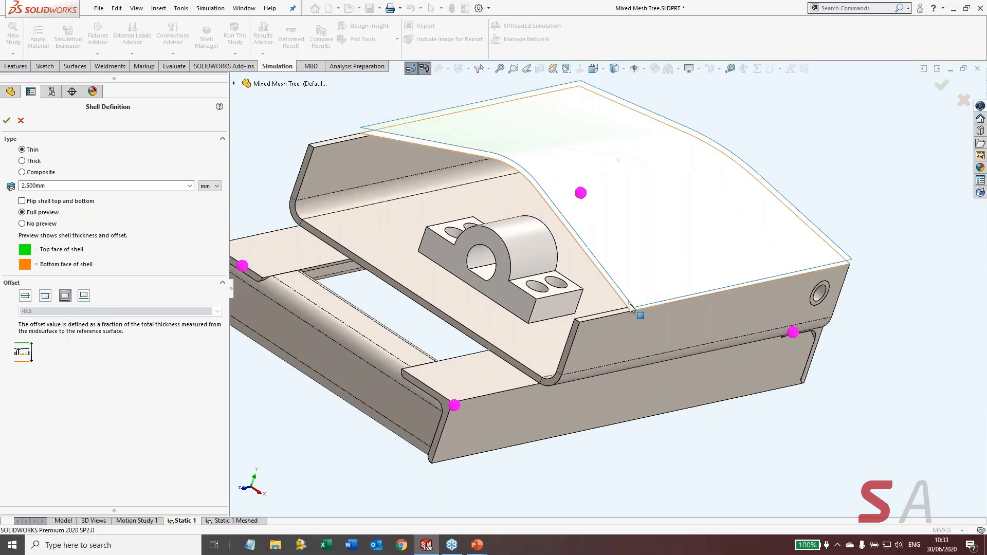
scroll(631, 307, "down", 5)
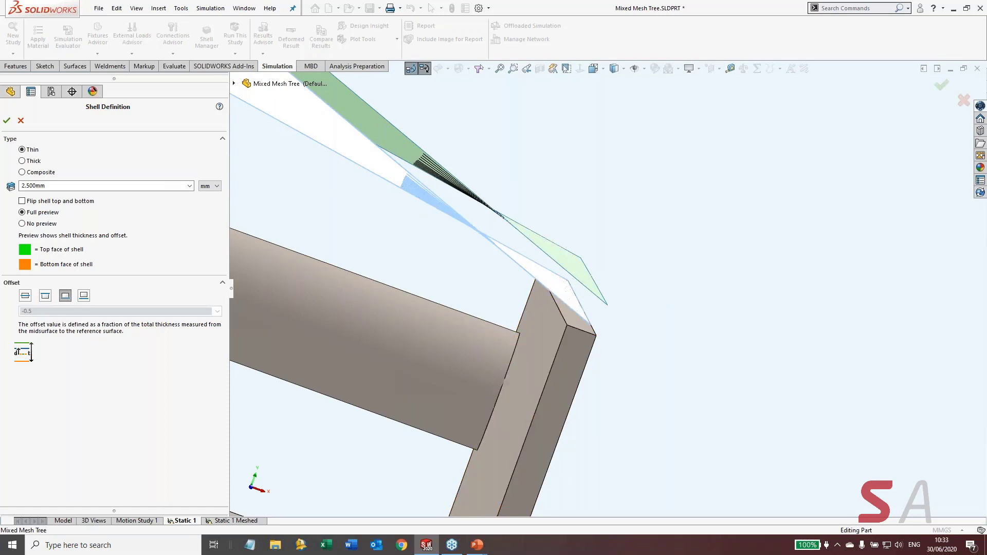
scroll(554, 324, "up", 1)
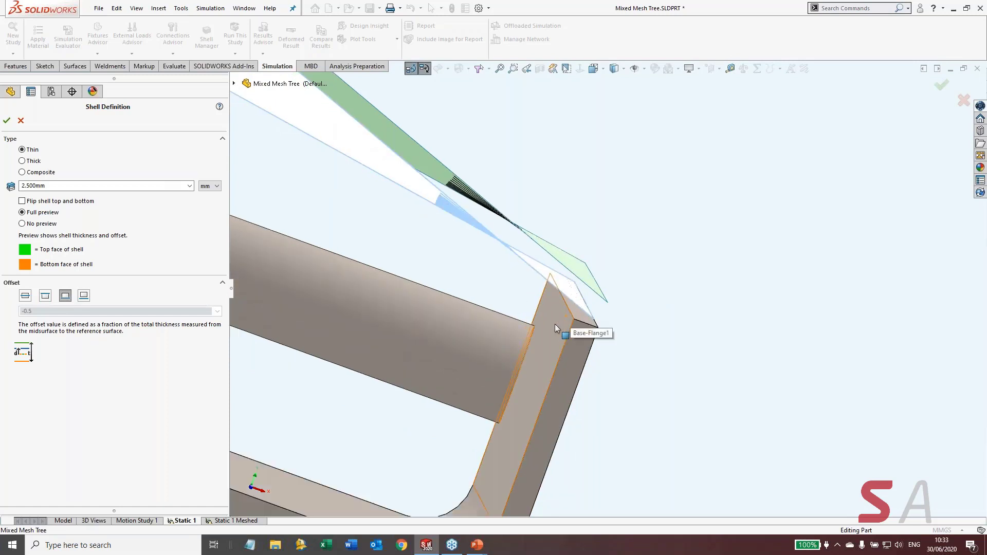
scroll(554, 323, "up", 1)
scroll(557, 313, "up", 1)
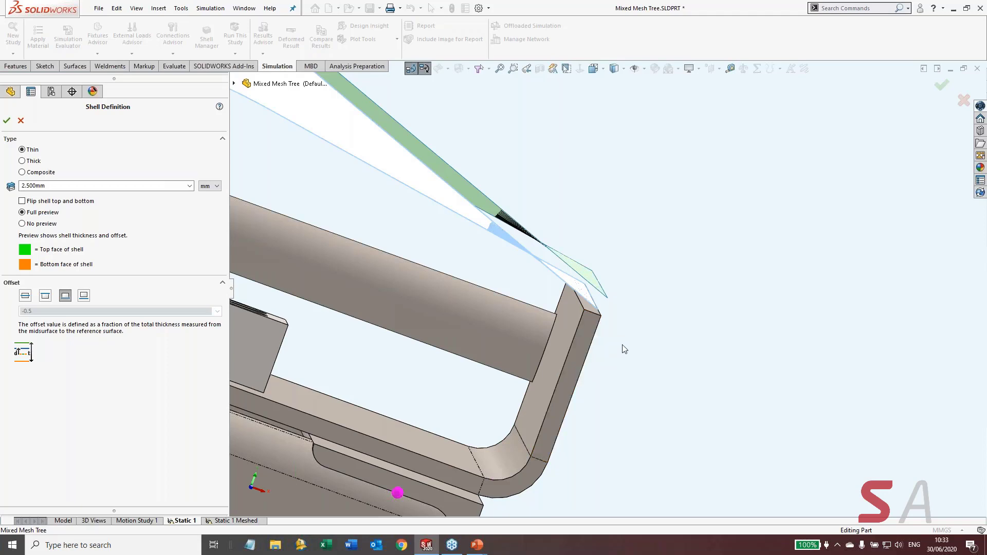
middle_click_drag(599, 322, 638, 315)
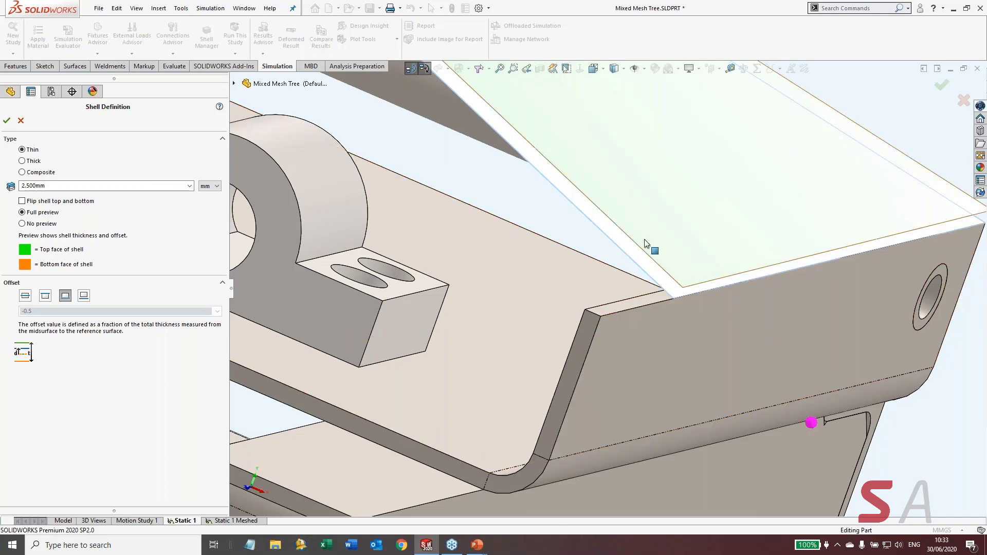
left_click(613, 261)
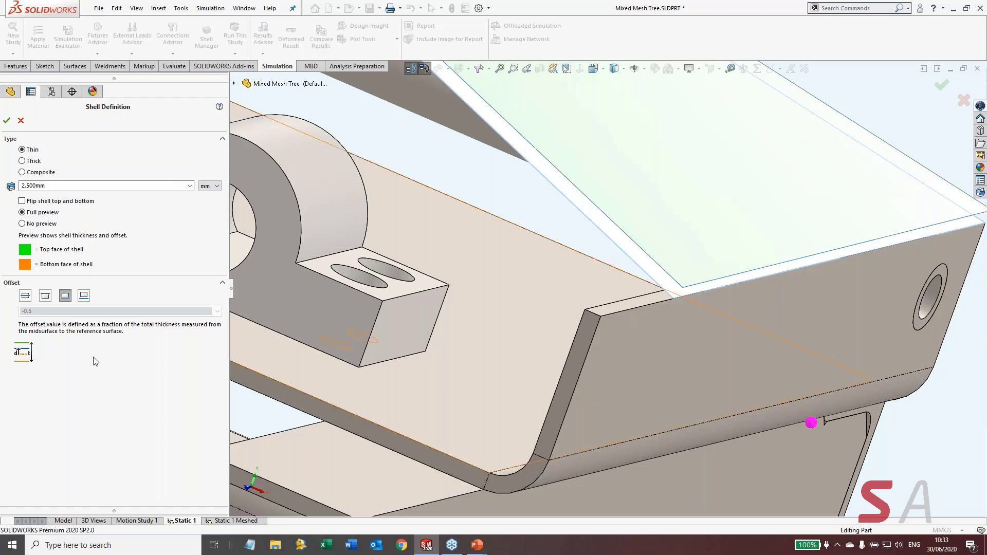
Try the top-surface offset on the cover's shell, check its preview at the corner, and restore the bottom-surface offset
middle_click_drag(811, 422, 464, 467)
left_click(45, 296)
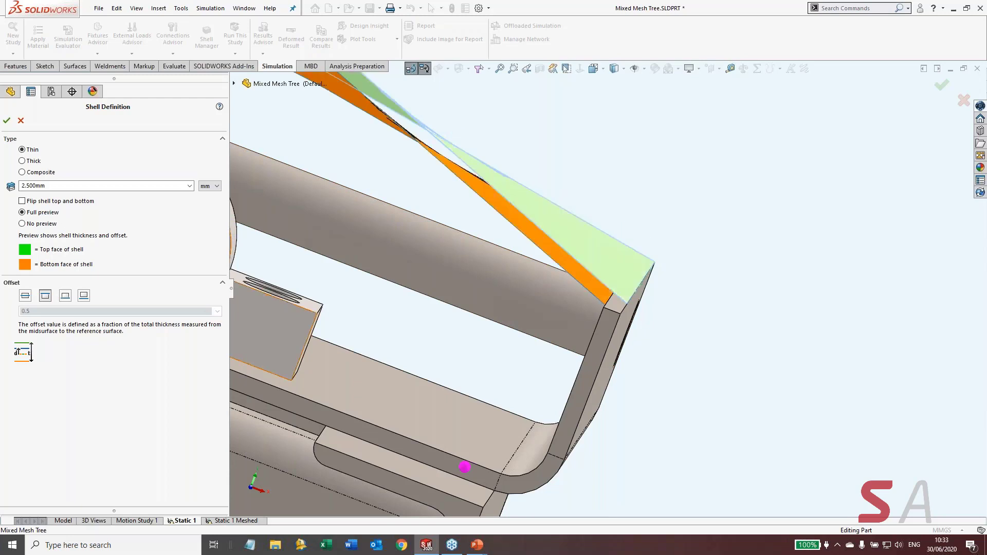
scroll(633, 298, "down", 4)
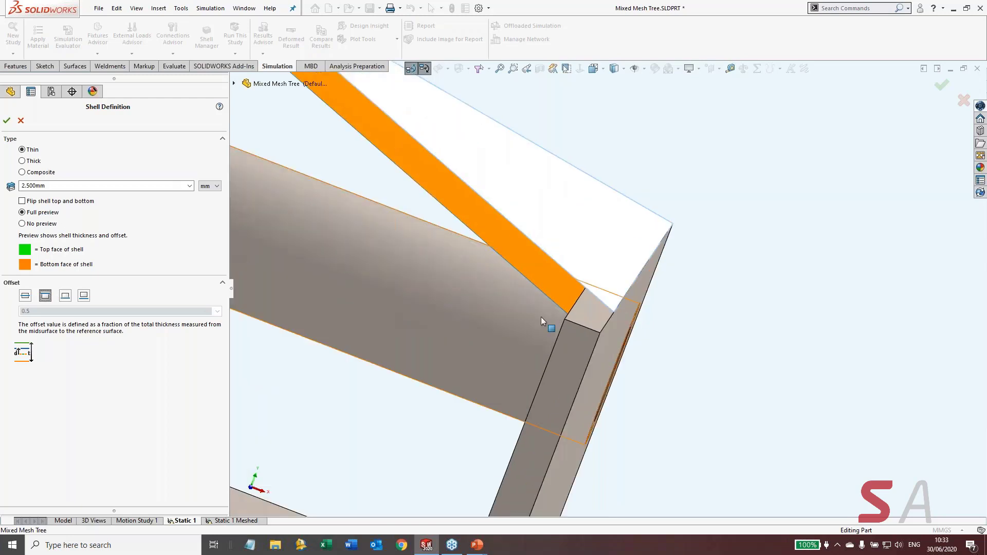
mouse_move(541, 317)
middle_mouse_down()
mouse_move(572, 324)
mouse_move(558, 323)
middle_mouse_up()
left_click(65, 296)
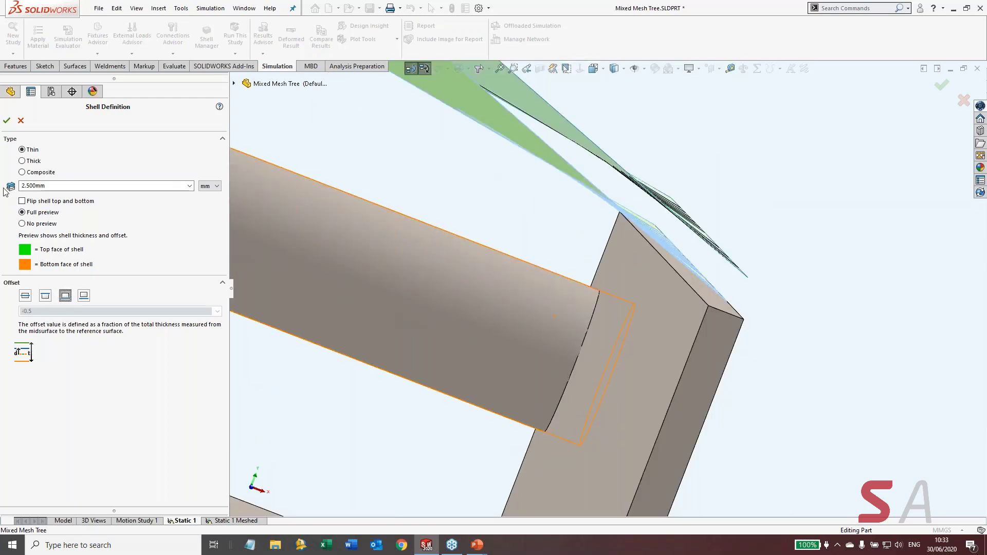
Test flipping the shell's top and bottom in the preview, leave the flip off, and apply the cover's shell definition
scroll(366, 258, "up", 5)
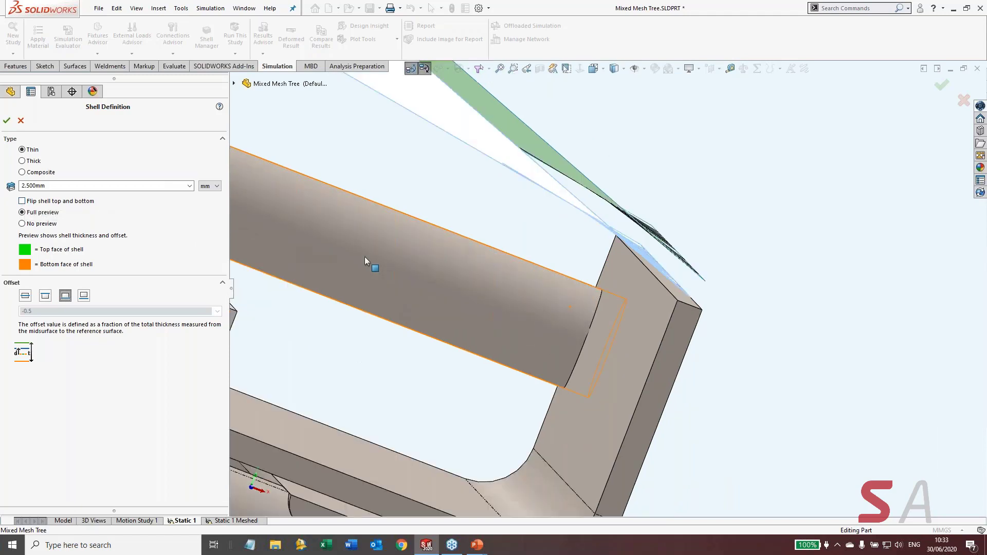
mouse_move(363, 255)
middle_mouse_down()
mouse_move(442, 273)
mouse_move(361, 275)
middle_mouse_up()
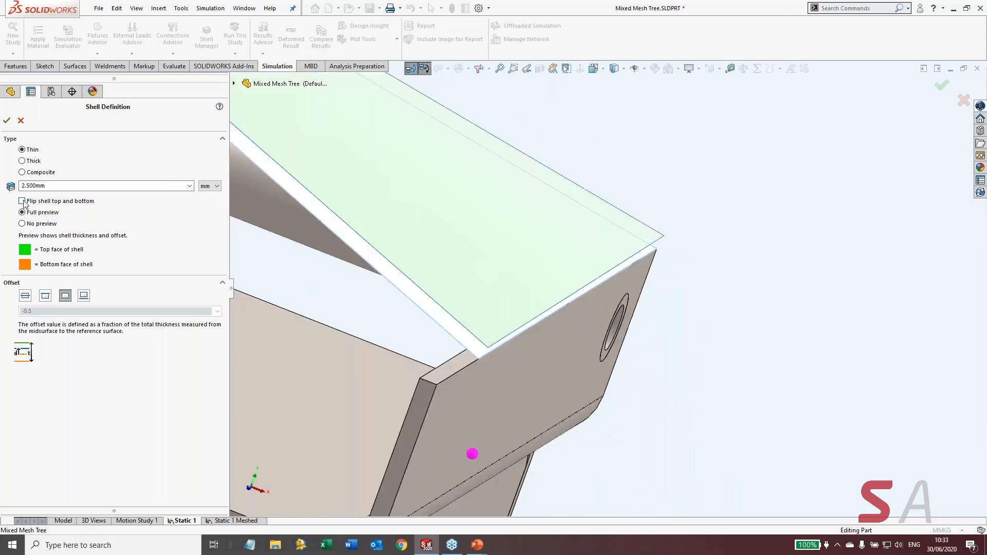
left_click(21, 201)
left_click(21, 200)
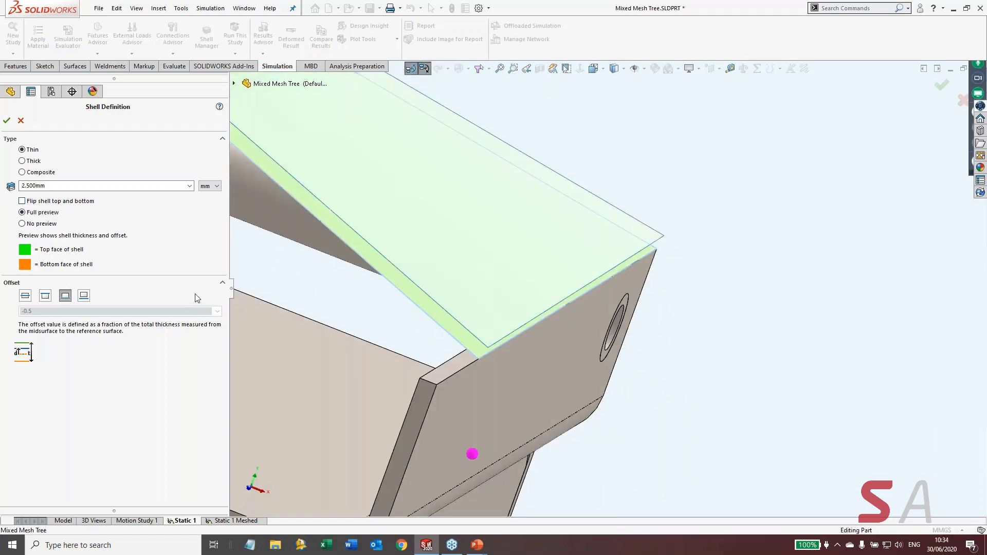
middle_click_drag(370, 329, 379, 350)
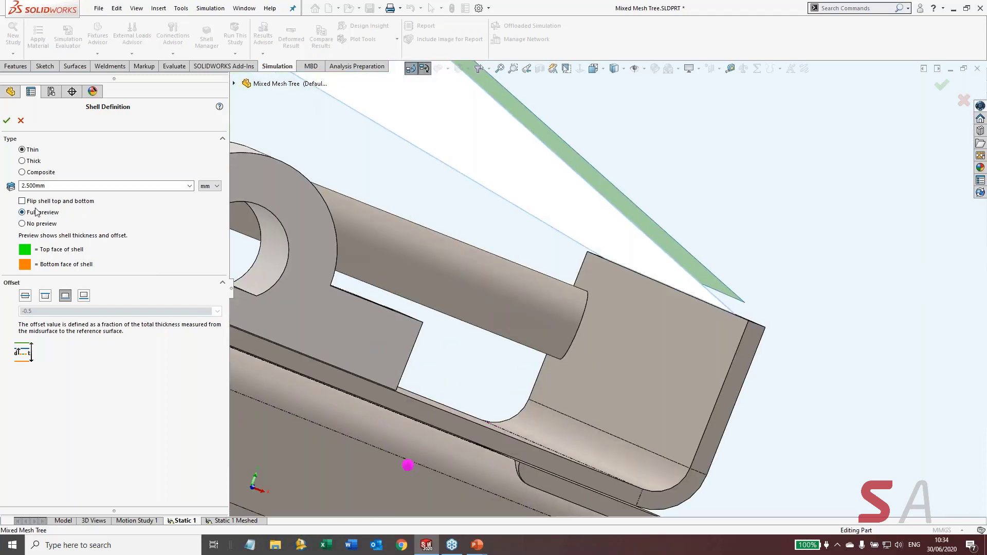
left_click(22, 201)
left_click(22, 201)
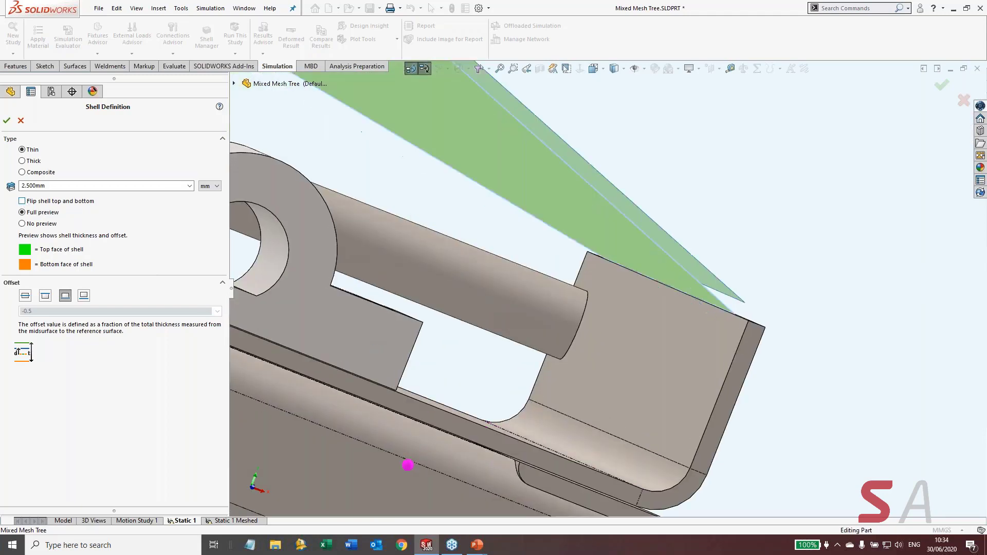
left_click(6, 121)
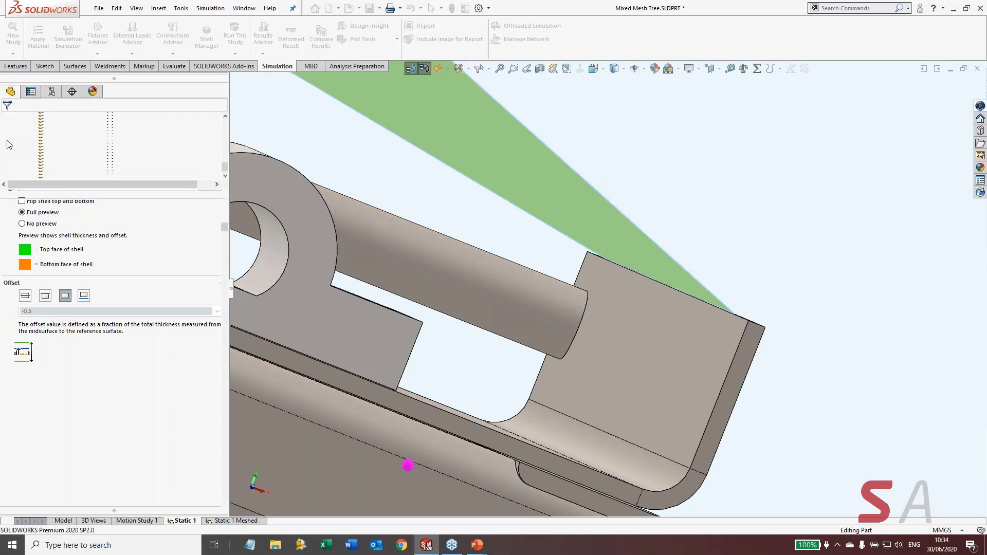
Check the defined Surface-Loft1 body in the study tree and on the whole part, and clear the selection
left_click(88, 263)
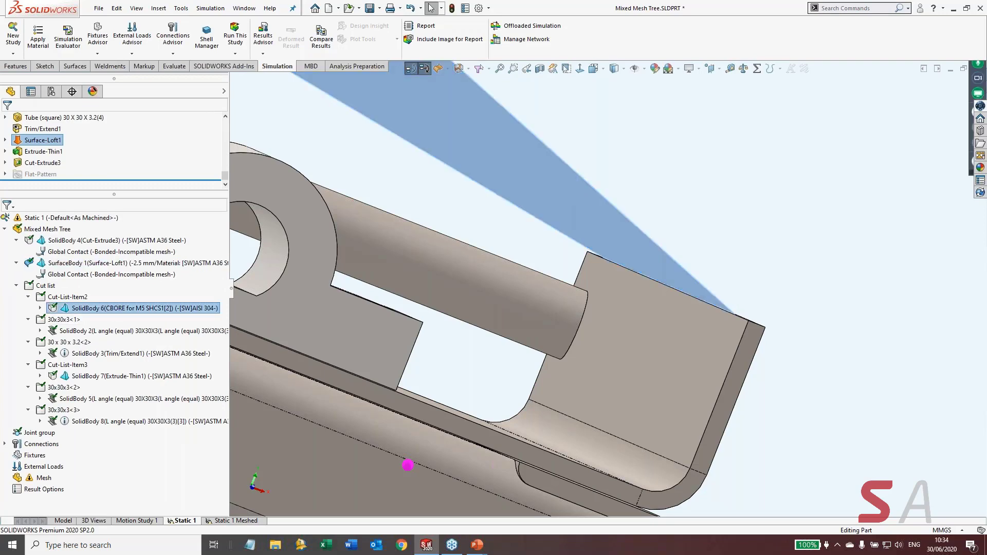
scroll(371, 347, "up", 5)
middle_click_drag(371, 348, 436, 342)
scroll(437, 341, "up", 1)
key("Escape")
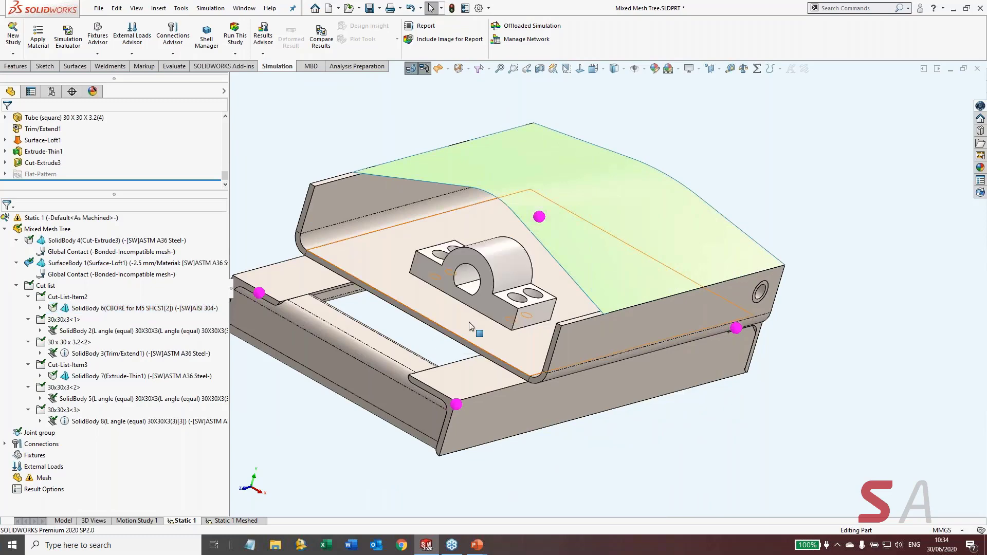
Examine the bearing block on the tray, highlight SolidBody 6 (CBORE for M5 SHCS1[2]) in the study, and clear the selection
scroll(466, 306, "down", 2)
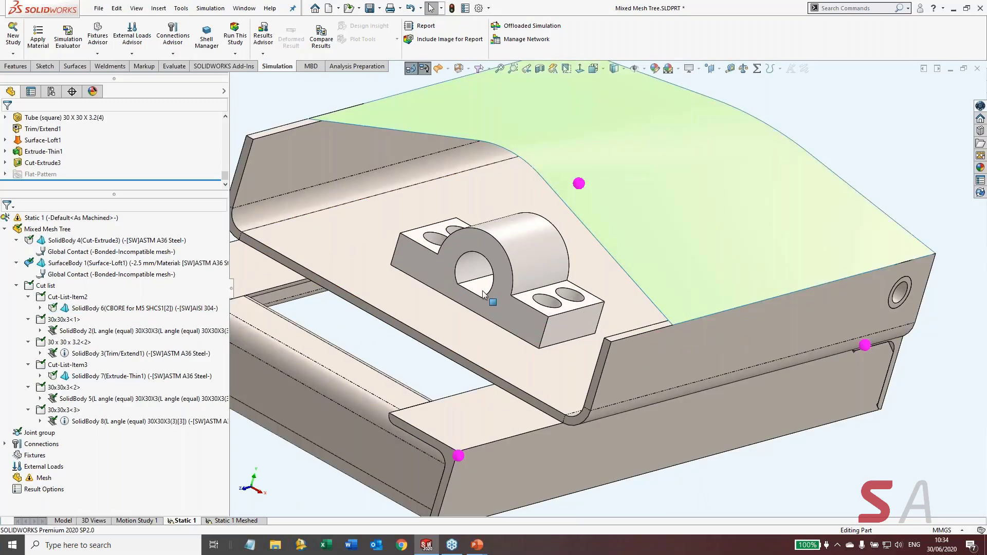
middle_click_drag(483, 294, 494, 254)
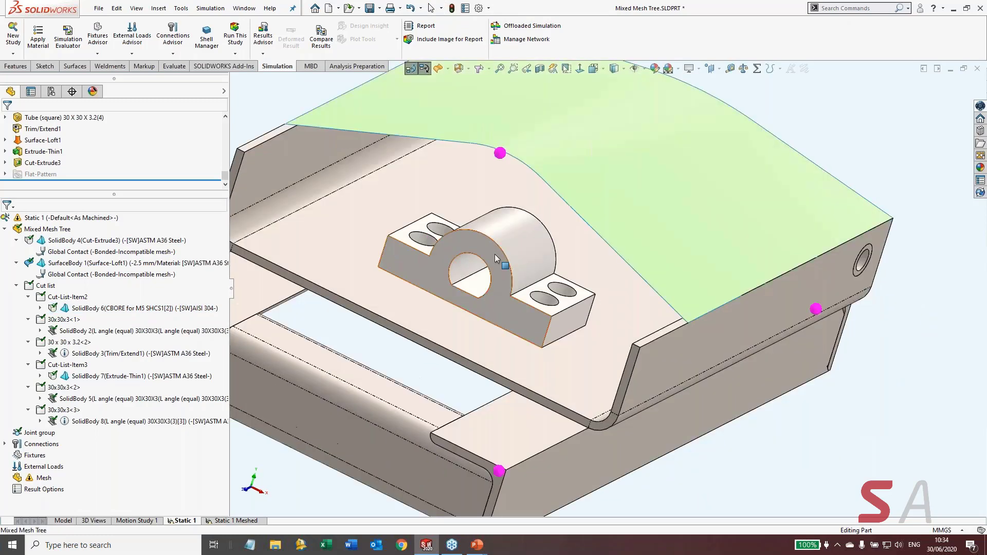
scroll(494, 254, "down", 3)
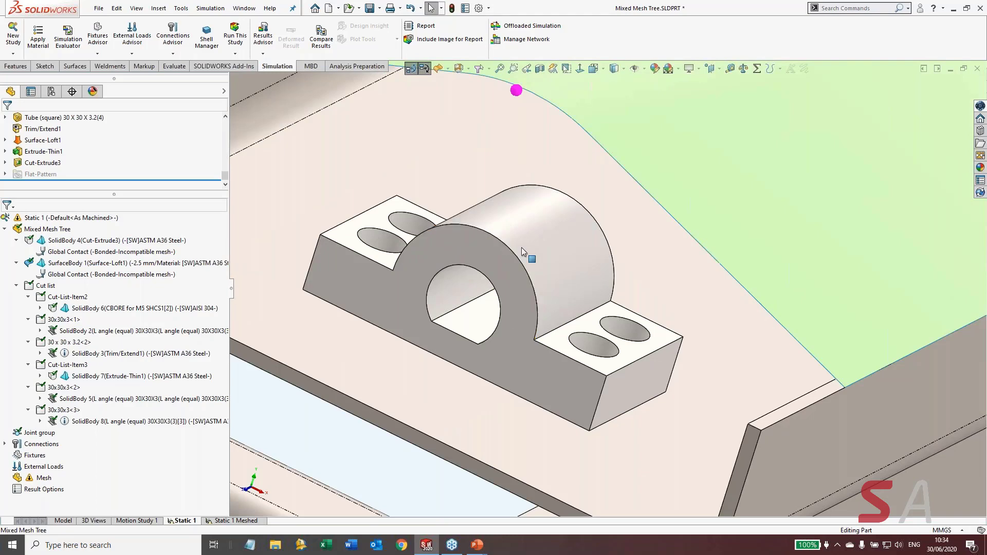
scroll(521, 248, "up", 4)
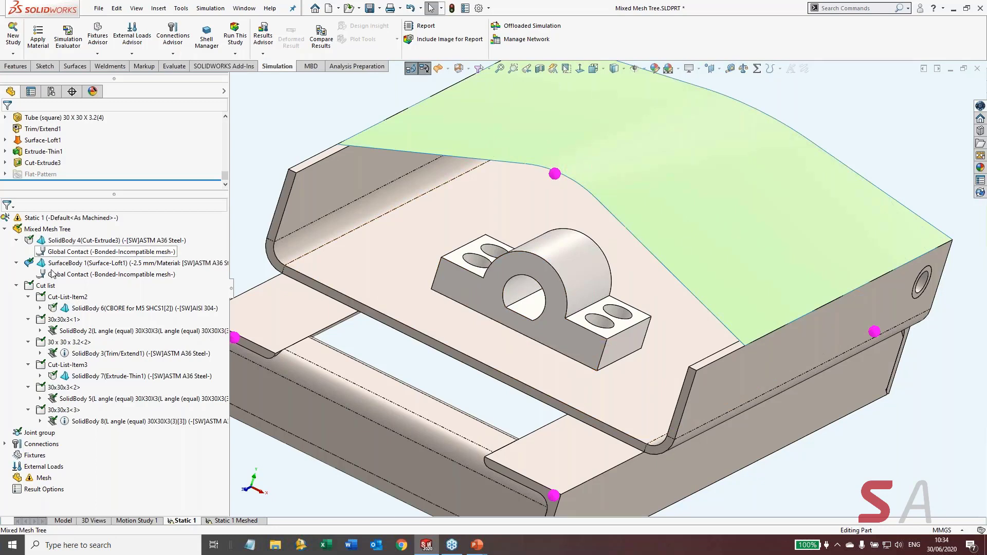
left_click(205, 308)
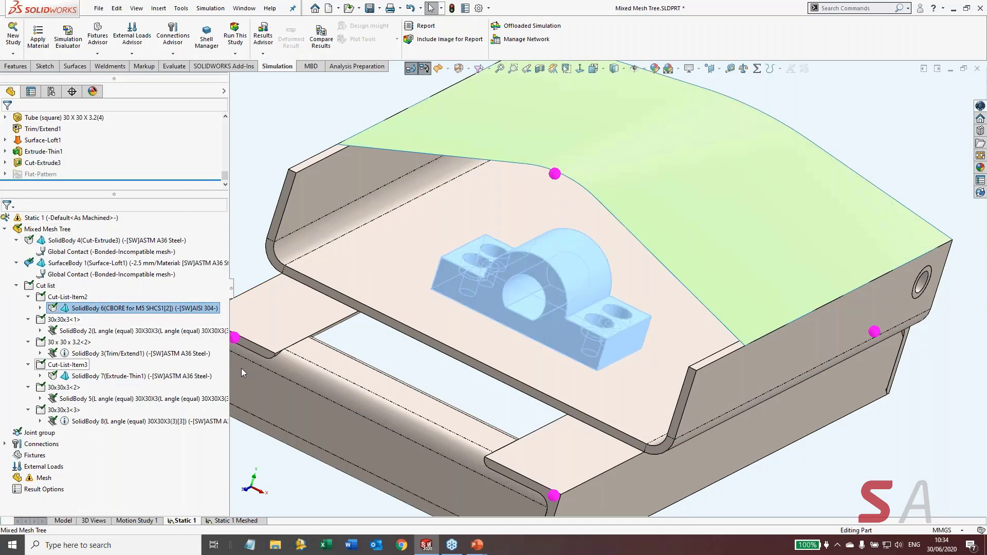
key("f")
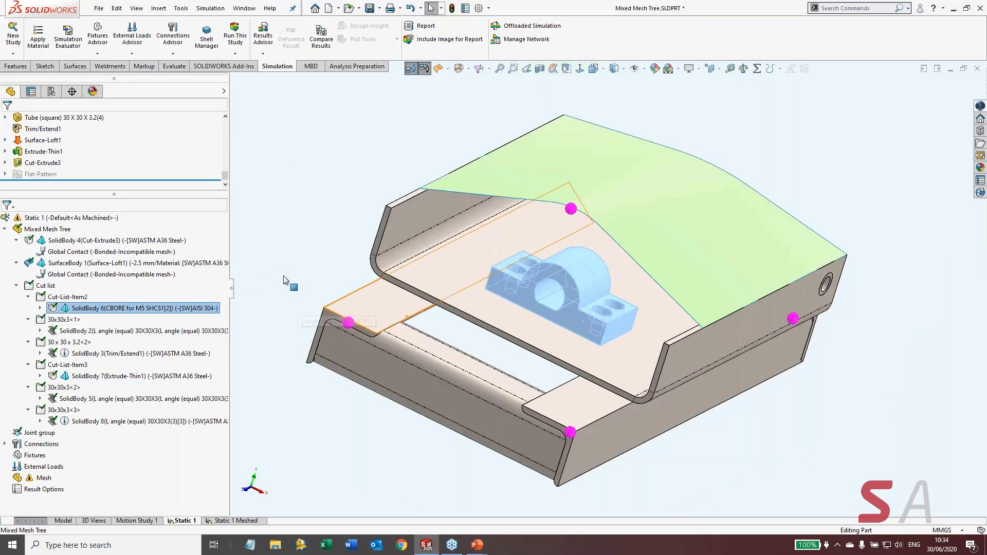
left_click(283, 280)
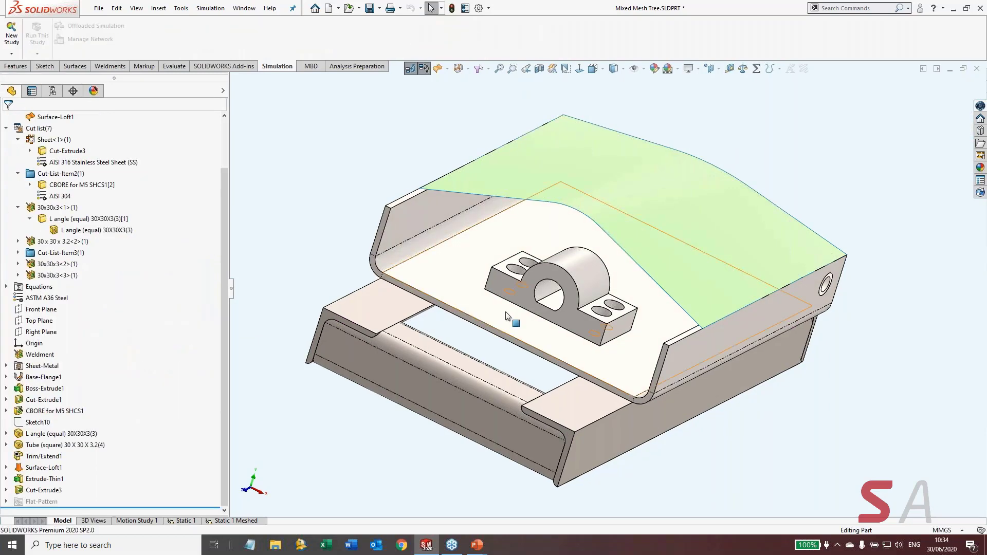
Examine the bearing block and the tray's inner base face in the part model, and clear the face selection
scroll(545, 356, "down", 5)
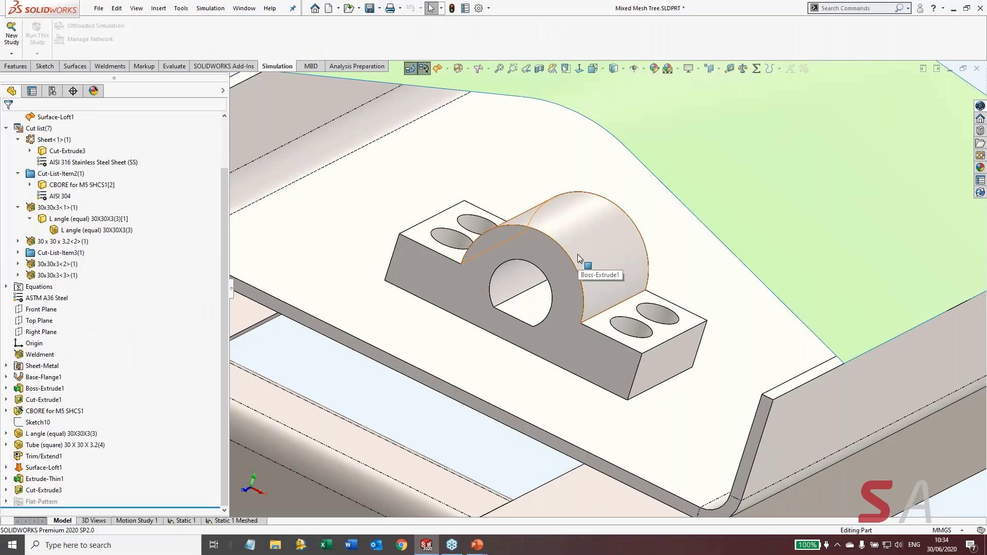
scroll(578, 254, "up", 3)
scroll(577, 254, "up", 2)
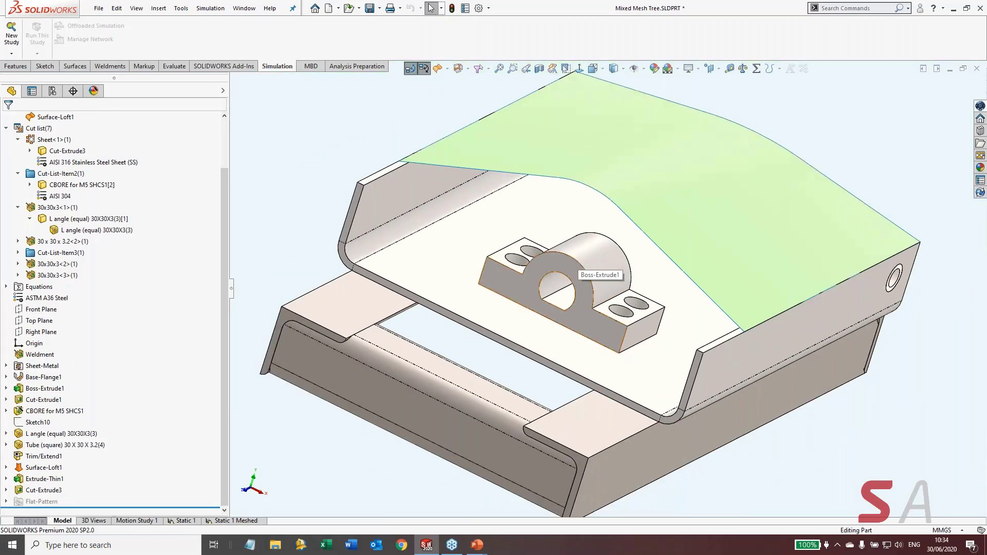
left_click(549, 336)
key("f")
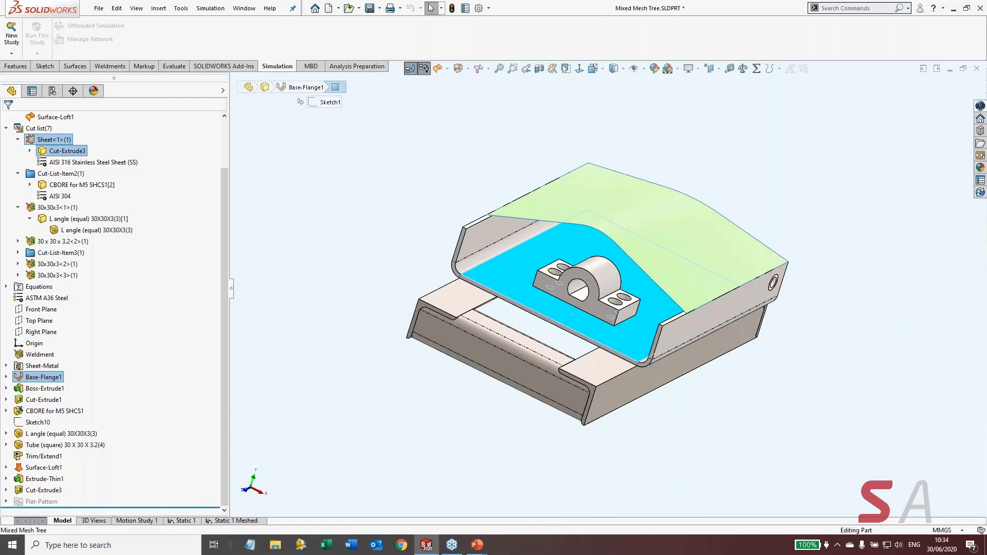
left_click(344, 218)
Start a sketch on the tray's inner base face and convert the outline of the bearing block's underside into it
scroll(554, 278, "down", 3)
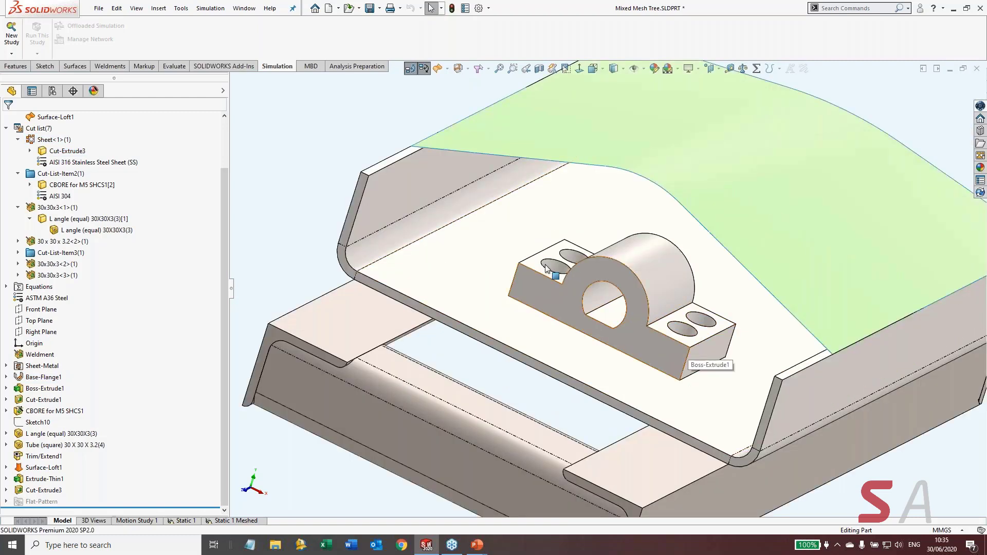
left_click(525, 330)
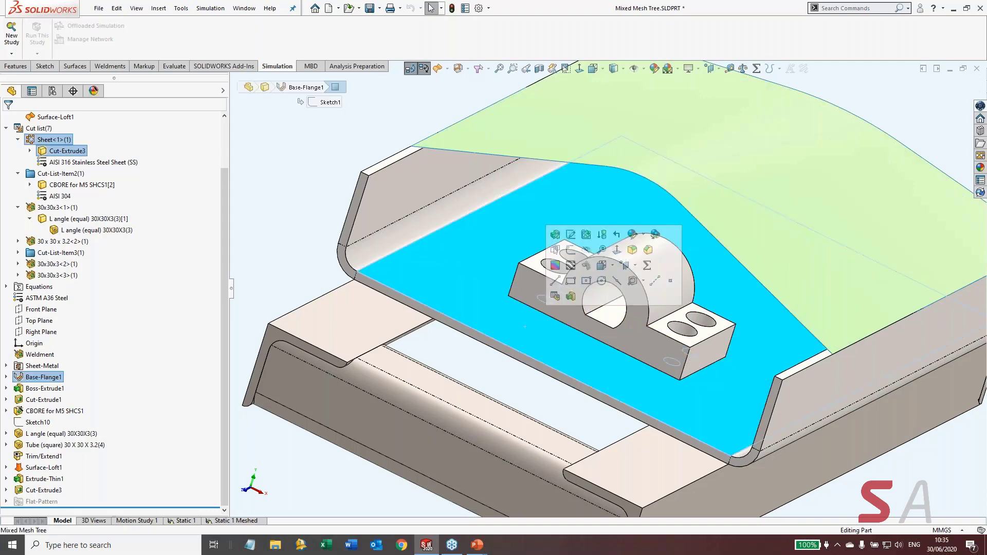
left_click(570, 251)
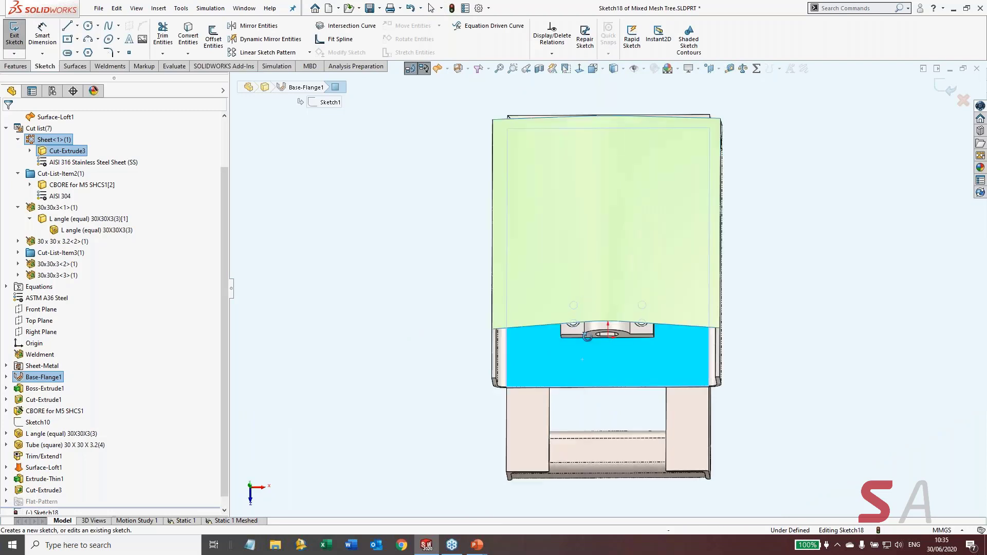
middle_click_drag(587, 337, 553, 247)
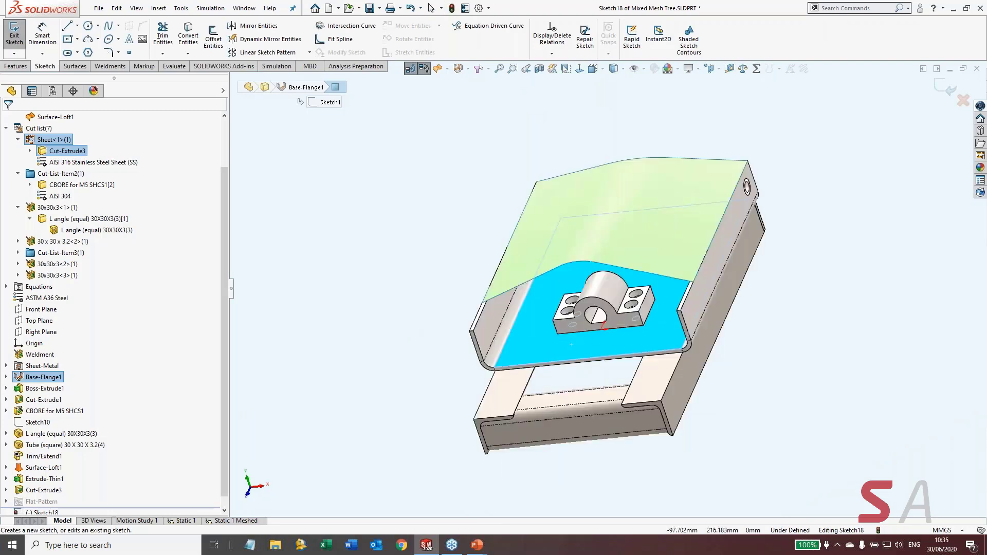
scroll(645, 312, "down", 5)
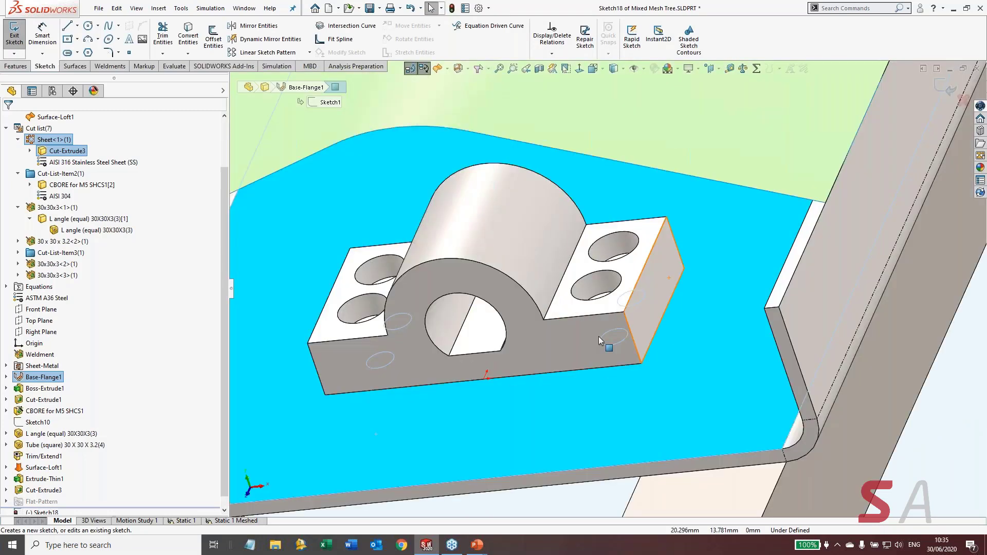
right_click(598, 339)
left_click(593, 295)
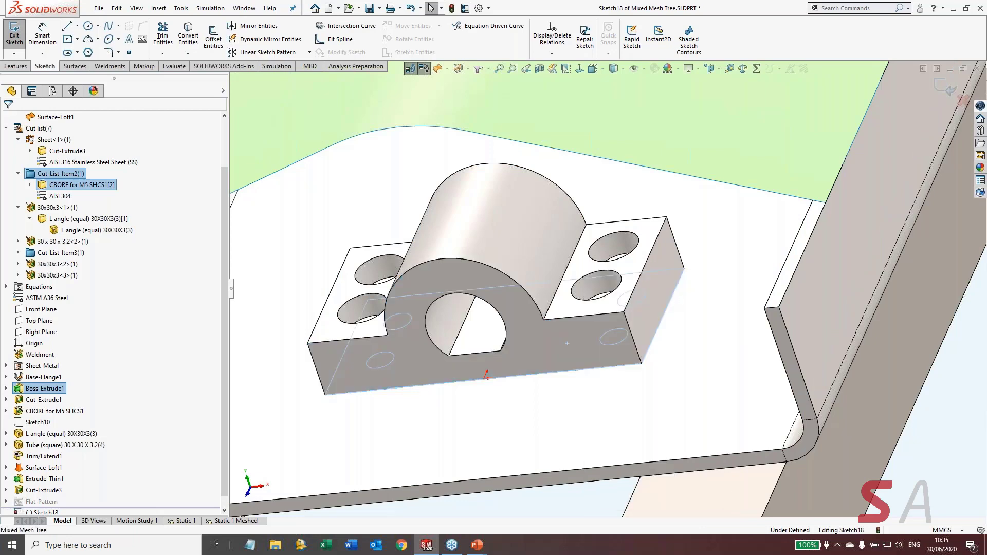
left_click(188, 36)
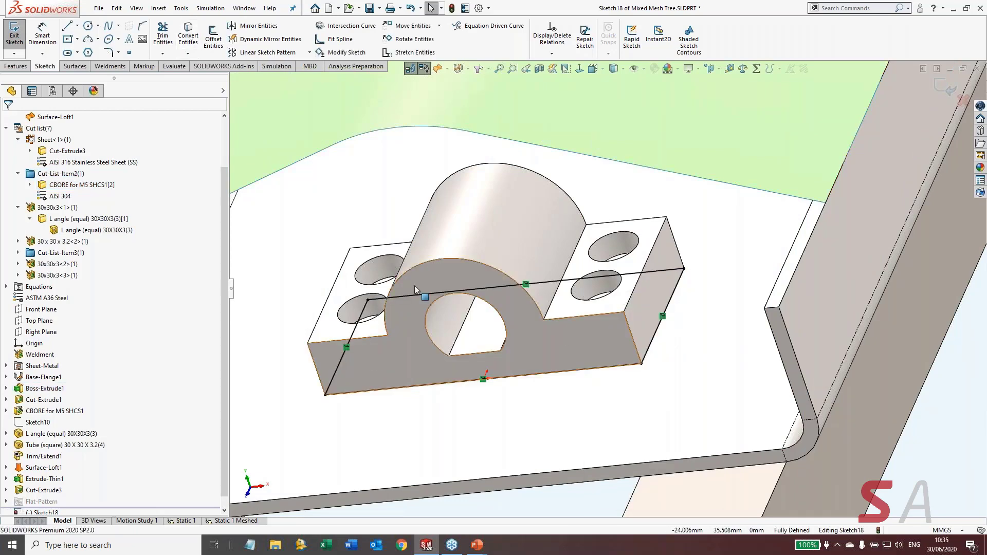
Project the current sketch onto the tray's inner base face as a split line, keeping the default feature name
scroll(414, 285, "up", 5)
middle_click_drag(491, 340, 433, 318)
right_click_drag(391, 184, 378, 174)
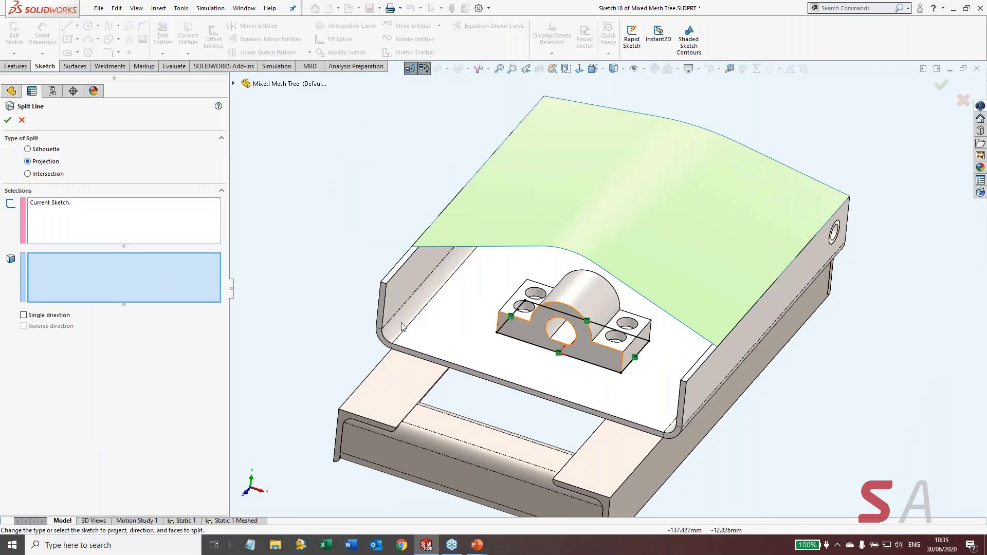
left_click(461, 328)
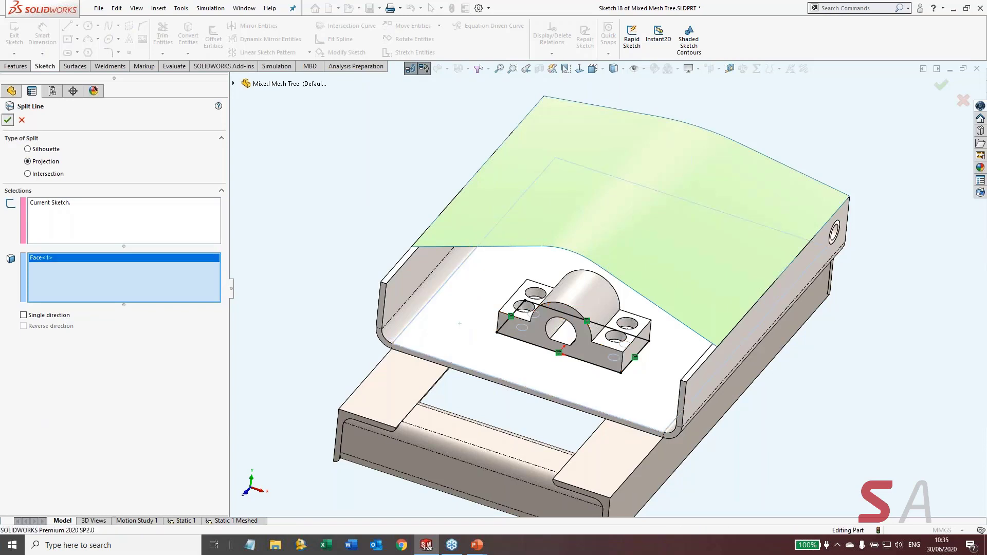
key("Return")
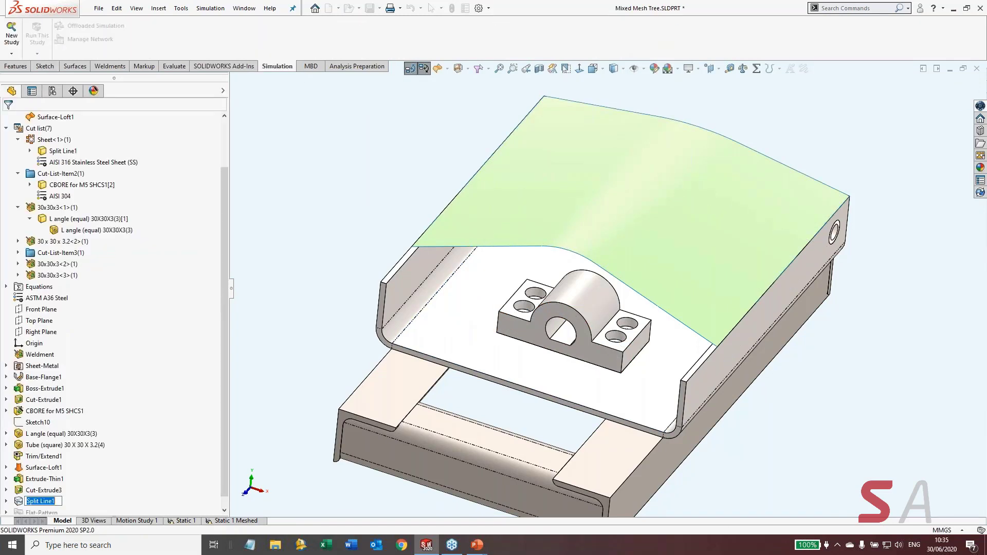
key("Return")
Temporarily hide the bearing block to examine the split faces on the tray's base
scroll(590, 306, "down", 2)
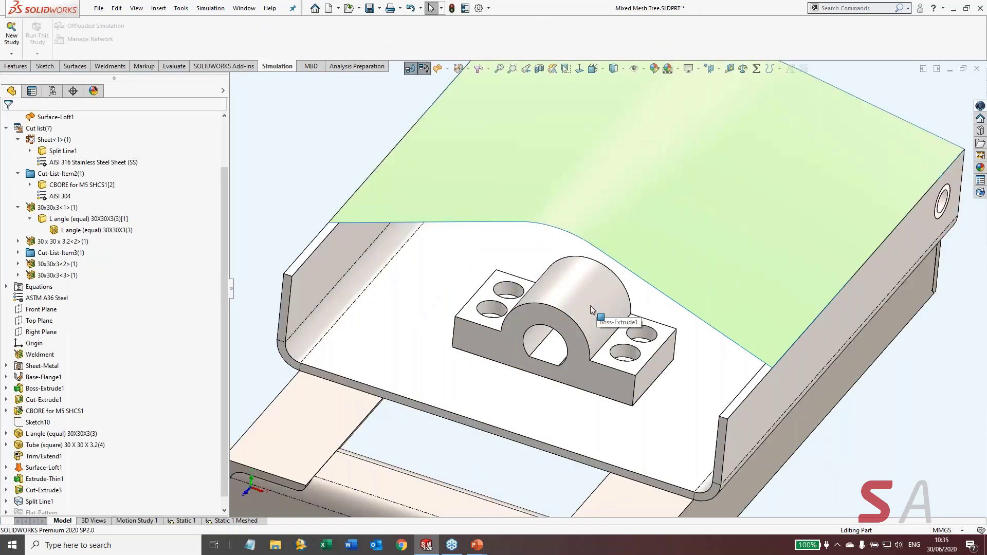
key("Tab")
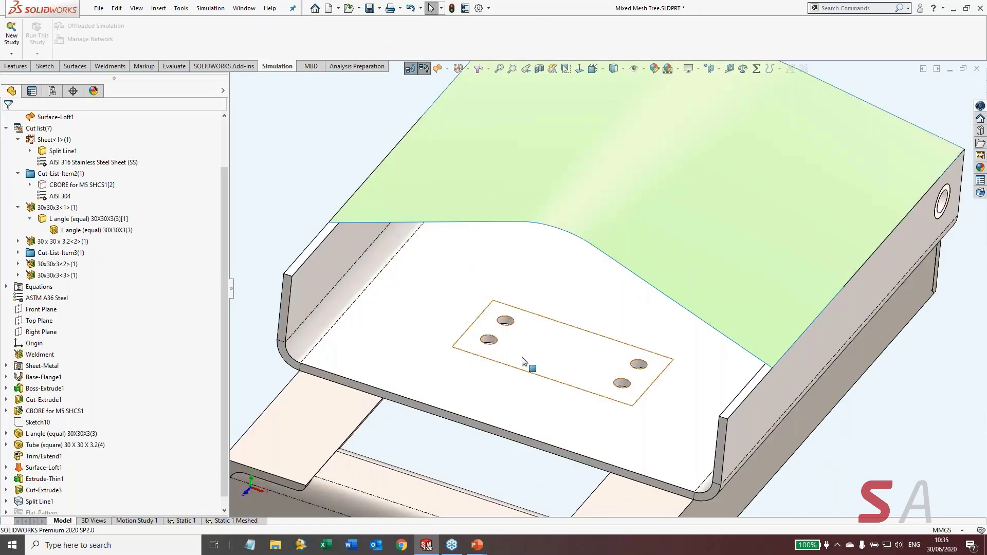
left_click(482, 395)
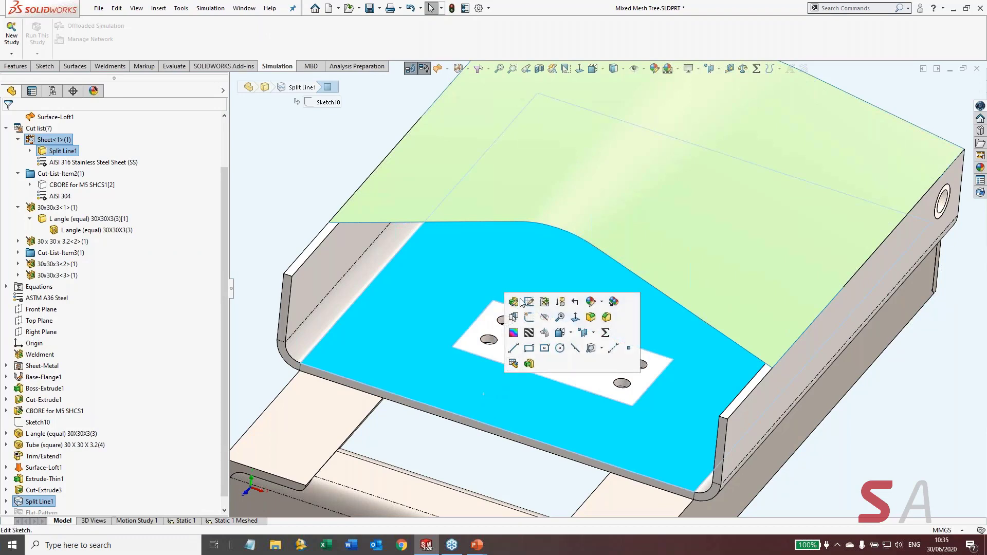
key("Escape")
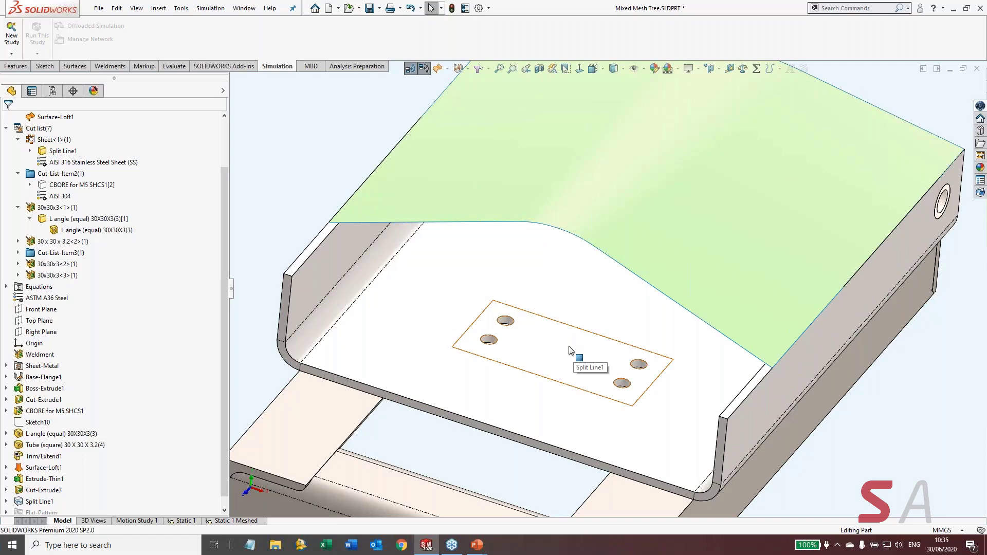
key("shift+Tab")
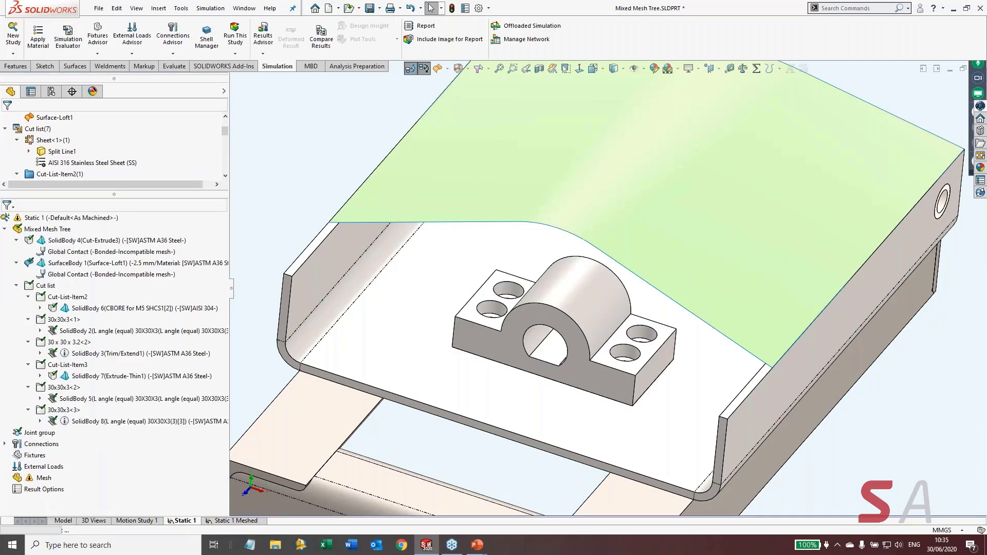
In the Static 1 study, open the Treat as Remote Mass definition for SolidBody 6 (CBORE for M5 SHCS1[2])
left_click(594, 318)
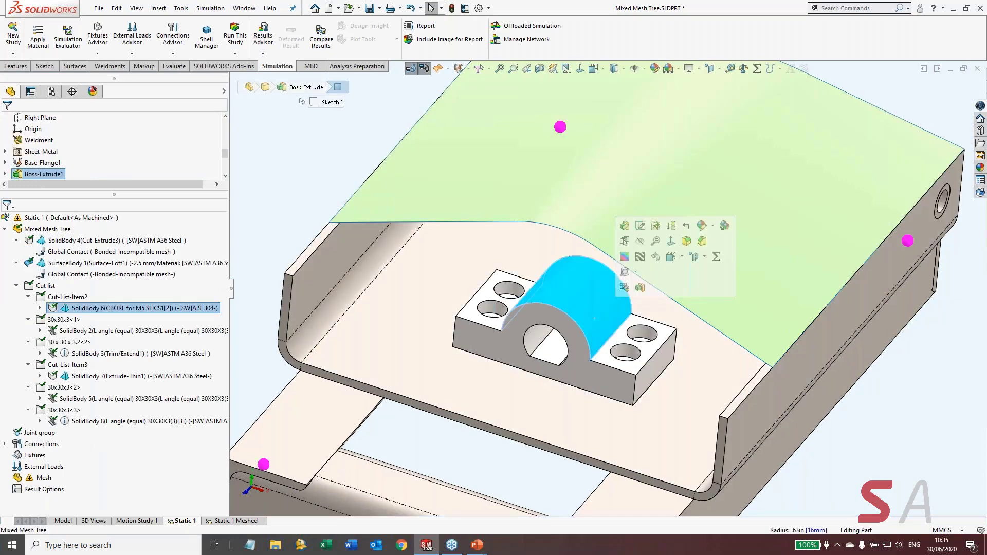
right_click(61, 309)
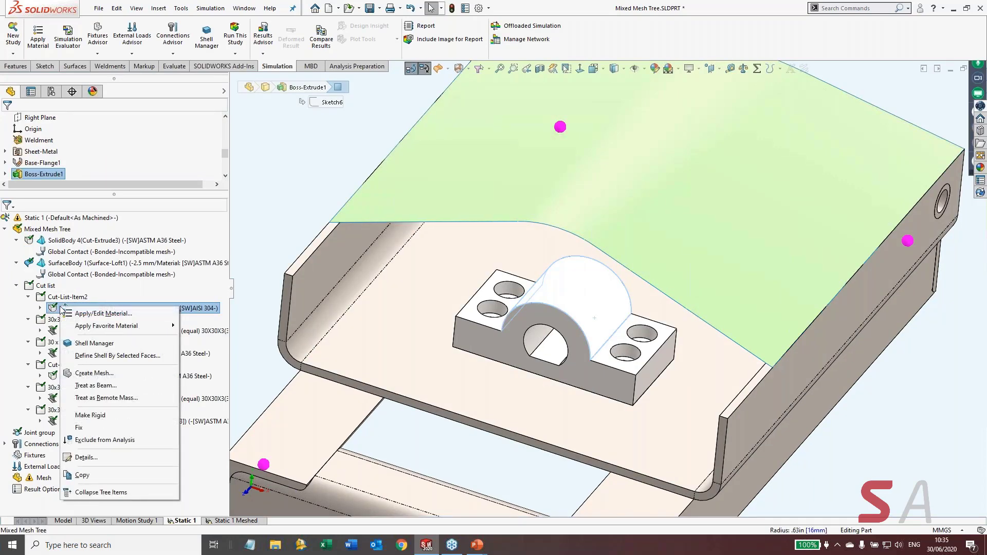
left_click(106, 397)
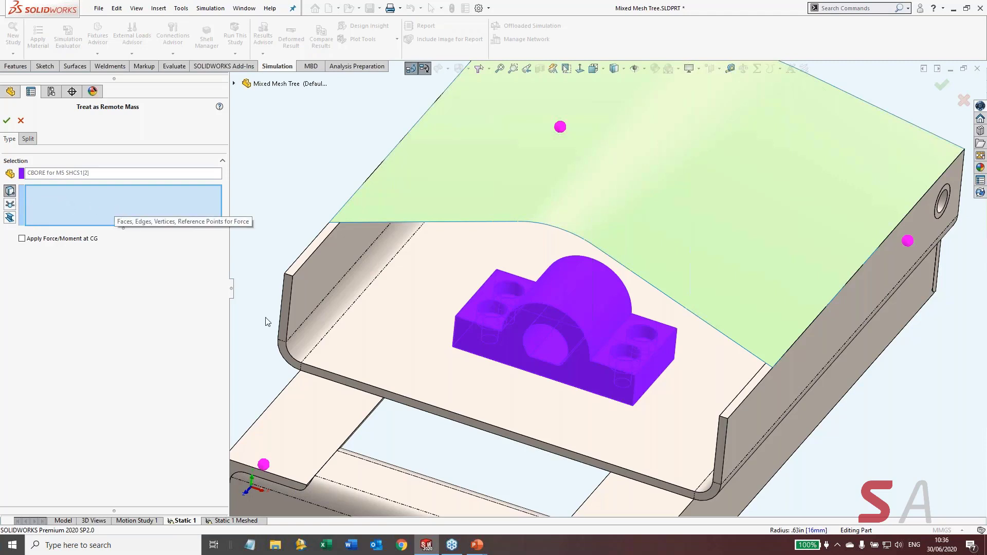
Try to apply the remote mass with the bearing block's own underside as the connecting face
scroll(554, 371, "down", 2)
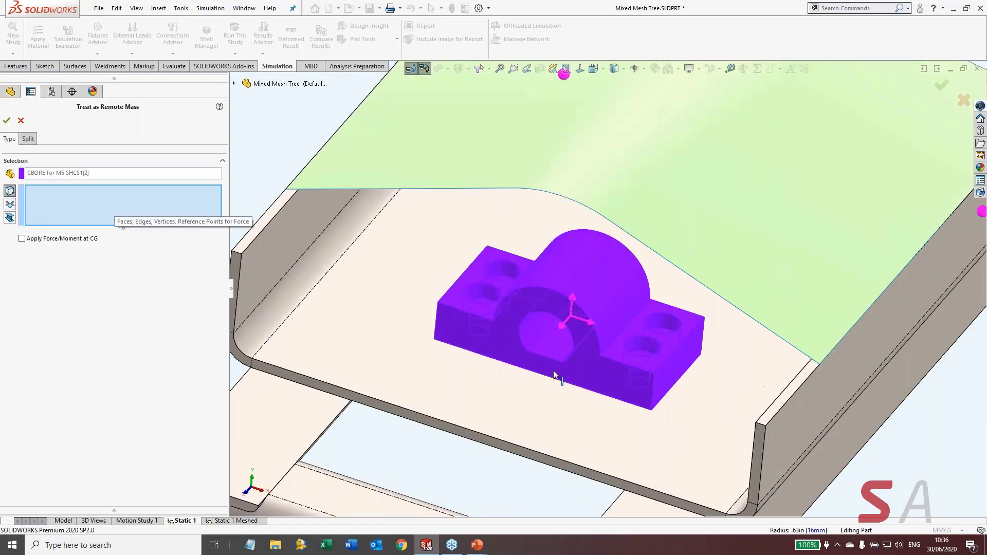
scroll(554, 371, "down", 2)
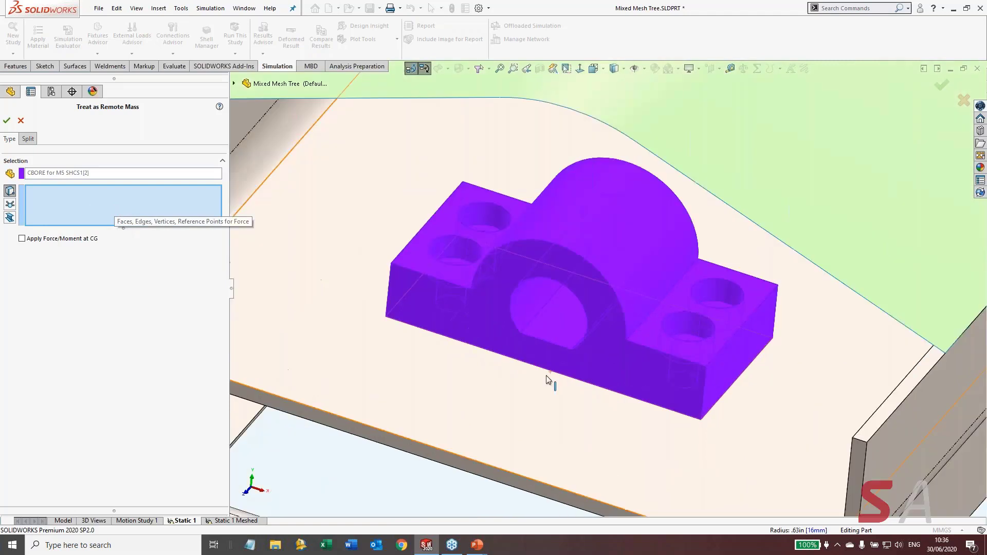
right_click(618, 376)
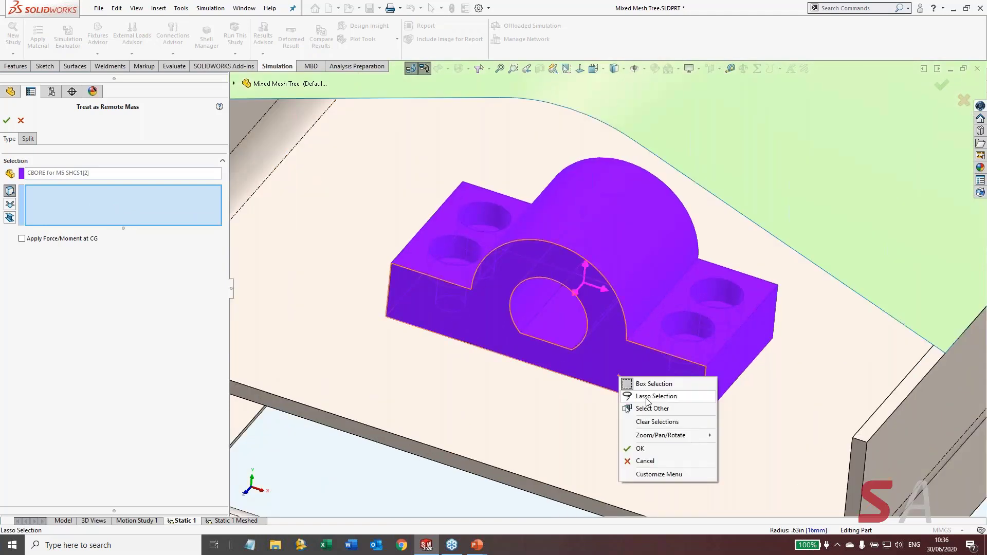
left_click(641, 409)
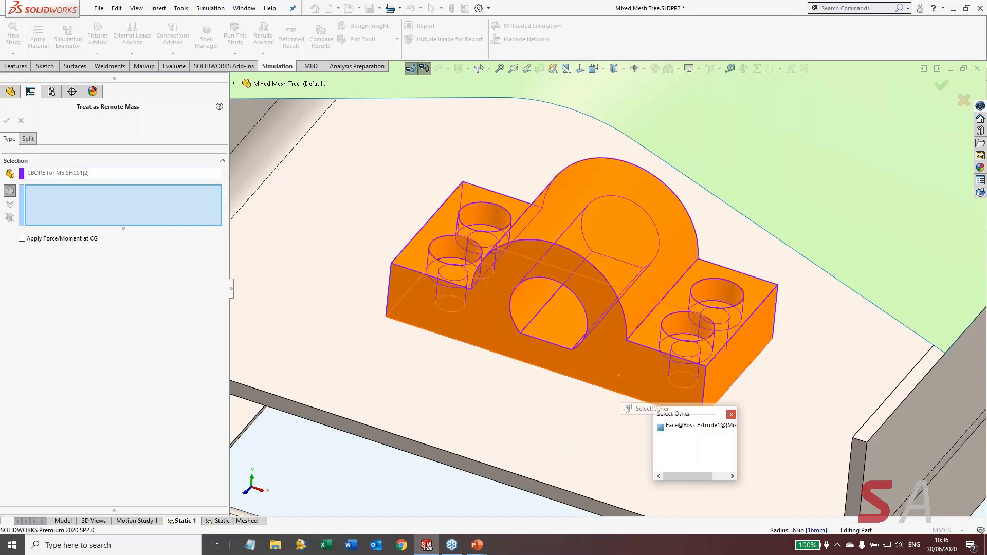
left_click(615, 376)
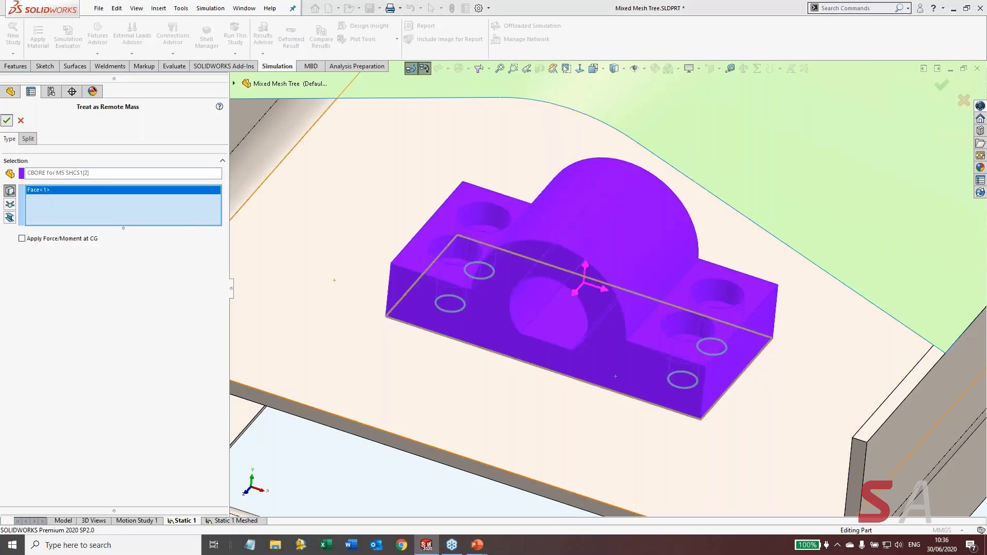
left_click(6, 120)
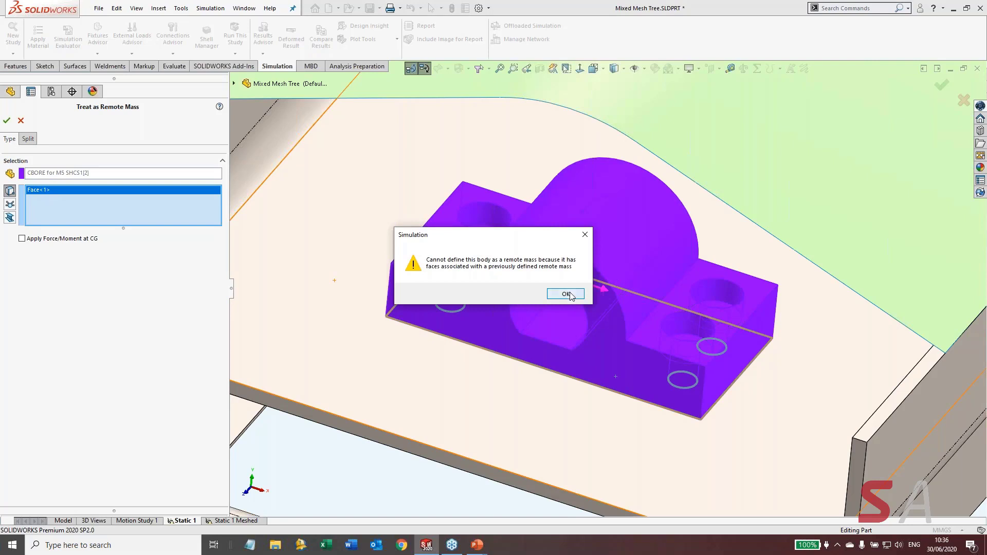
left_click(565, 294)
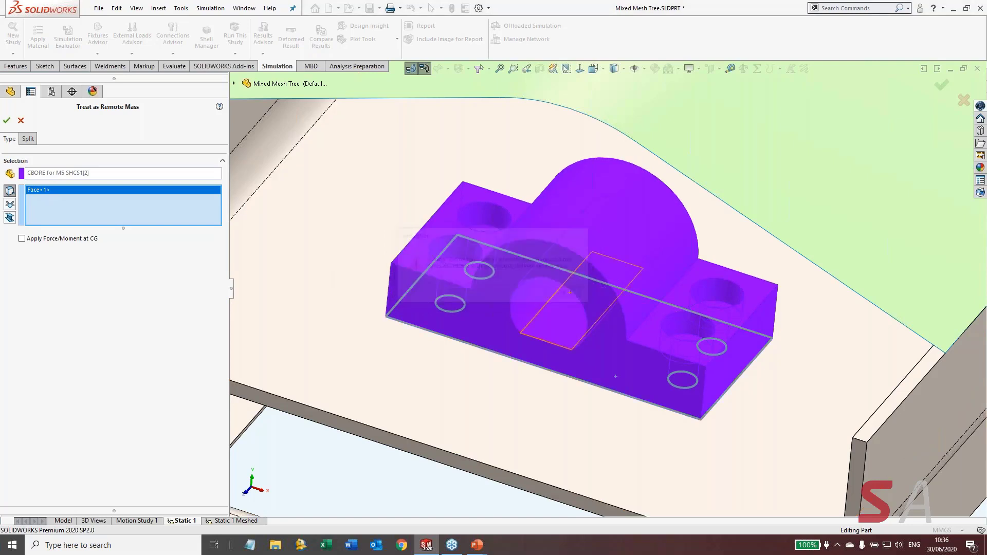
Remove the bearing block's underside from the remote mass's face selection
scroll(383, 362, "up", 5)
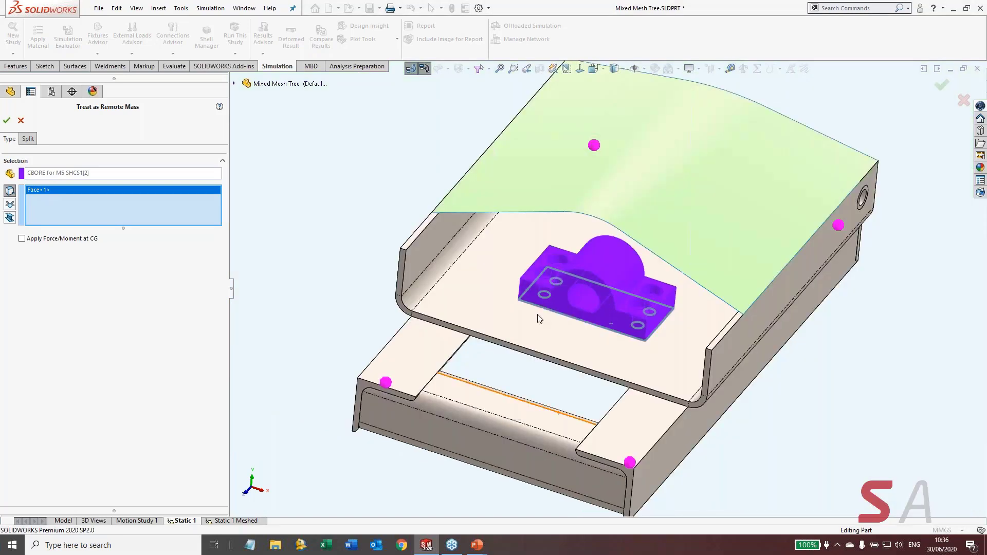
middle_click_drag(537, 315, 669, 391)
right_click(712, 385)
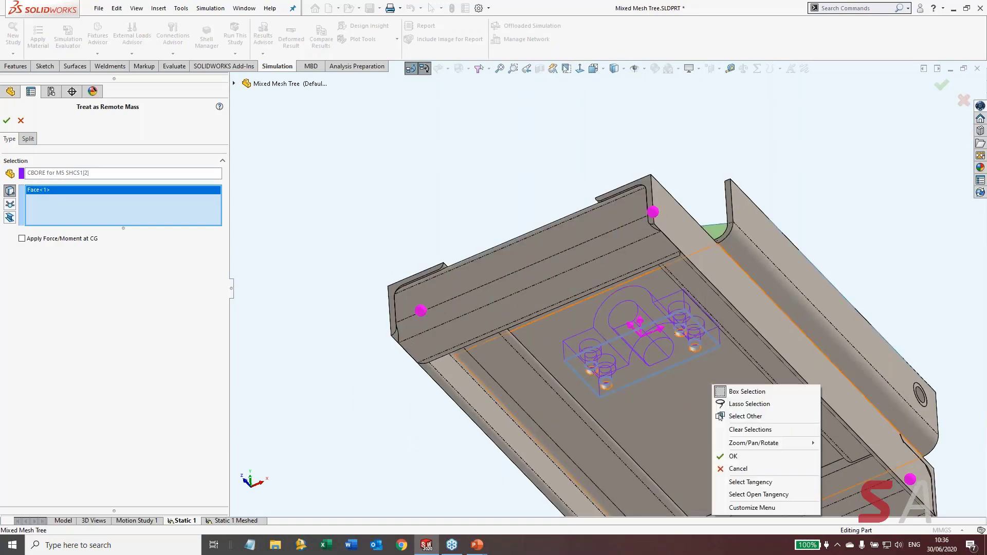
left_click(745, 416)
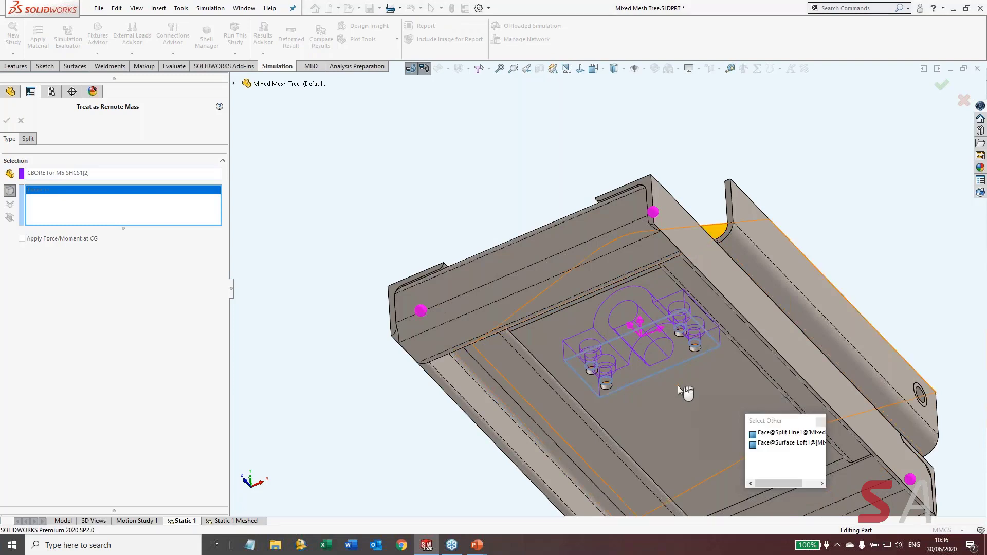
left_click(652, 369)
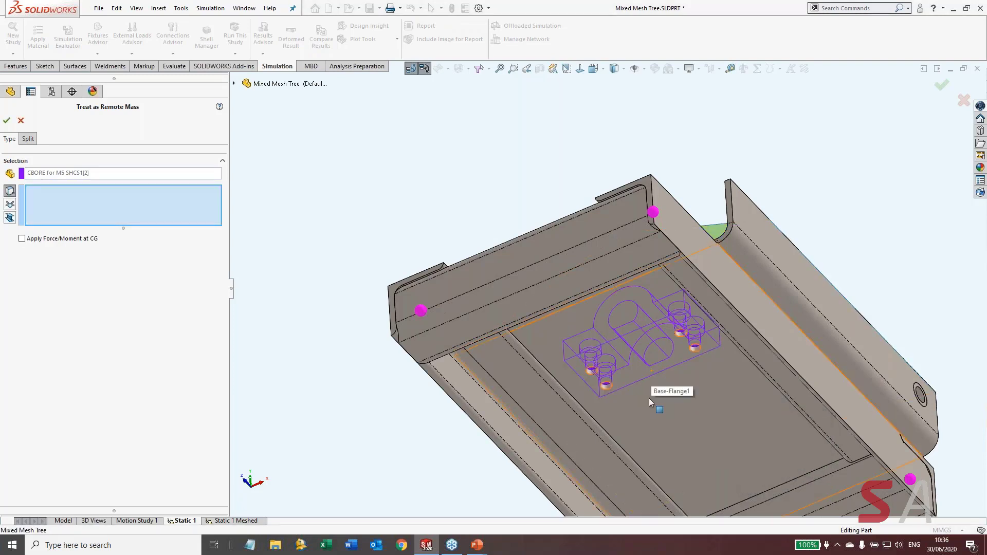
Select the tray's split face beneath the bearing block as the remote mass's connecting face
right_click(650, 399)
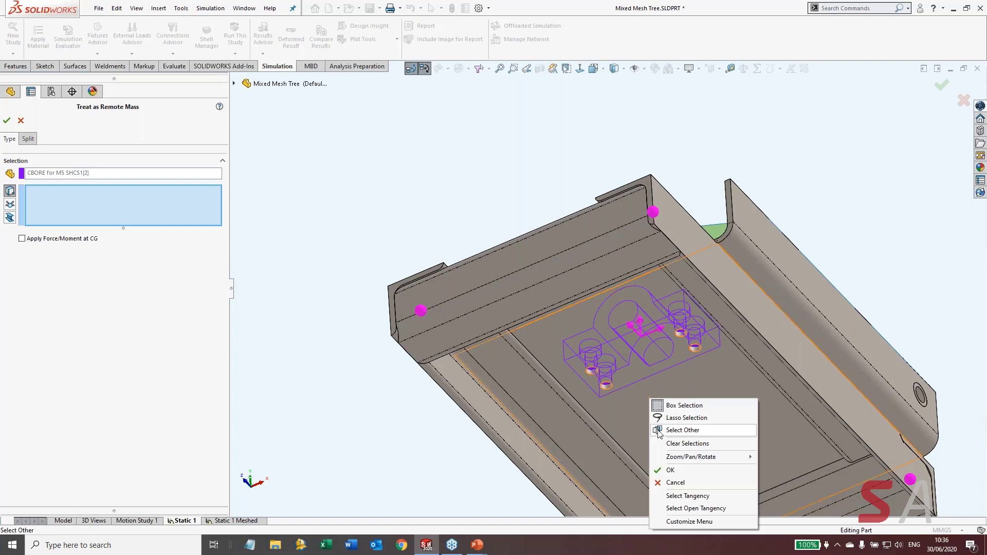
left_click(678, 430)
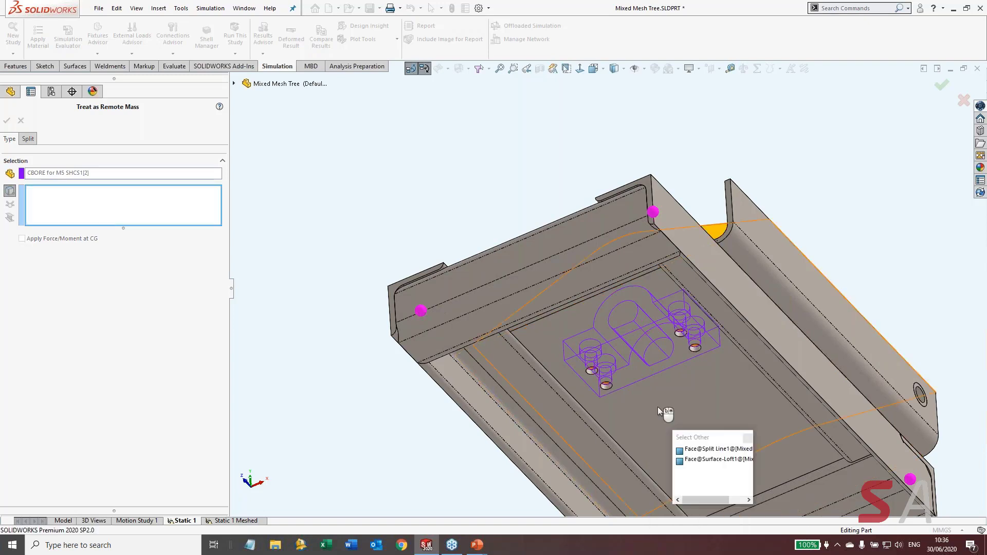
right_click(639, 372)
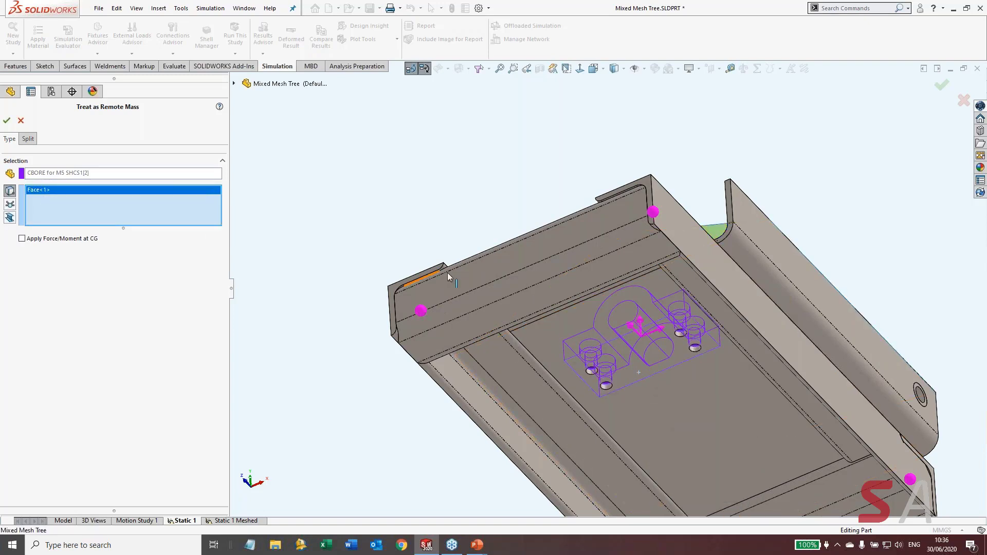
middle_click_drag(638, 372, 653, 328)
scroll(684, 263, "down", 1)
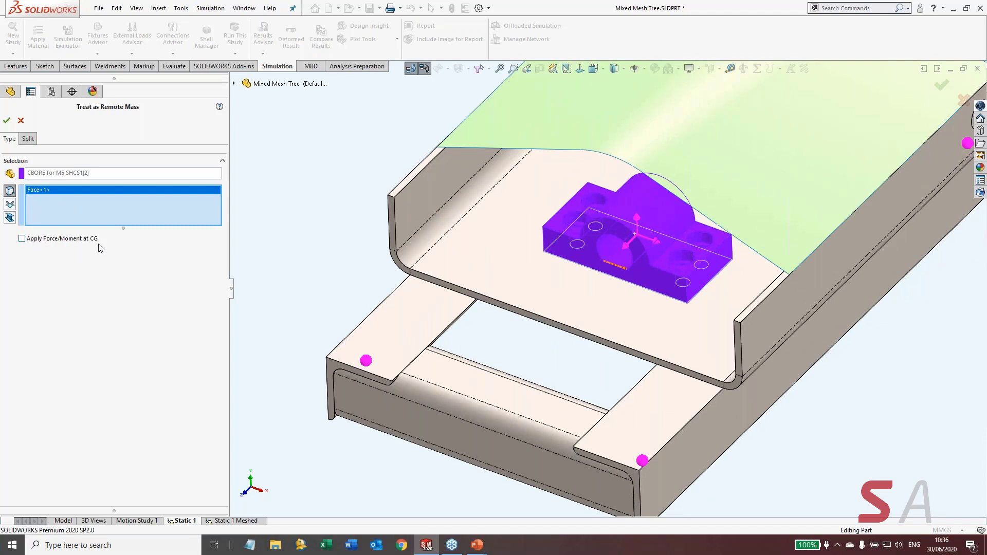
Check the Apply Force/Moment at CG settings for the remote mass, and leave the option off
left_click(22, 238)
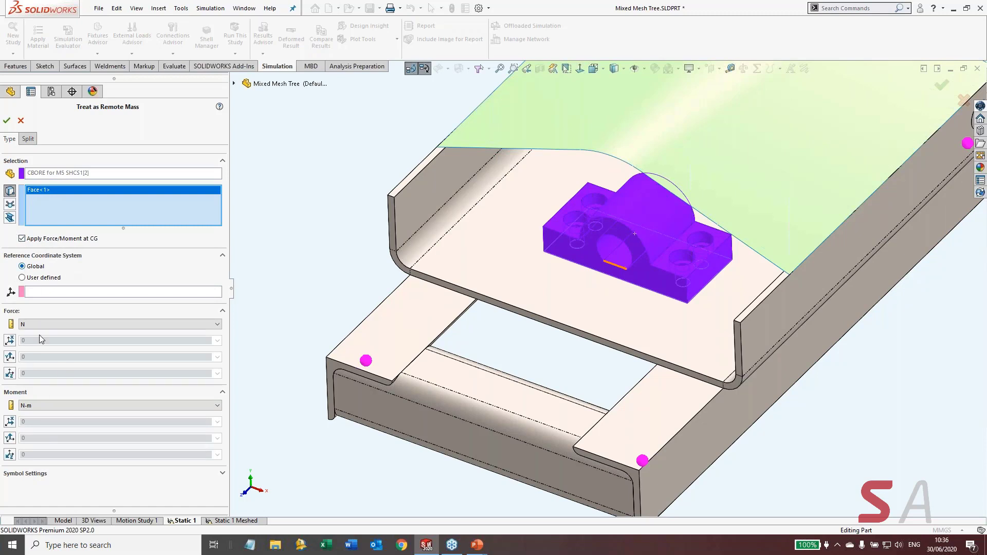
left_click(22, 239)
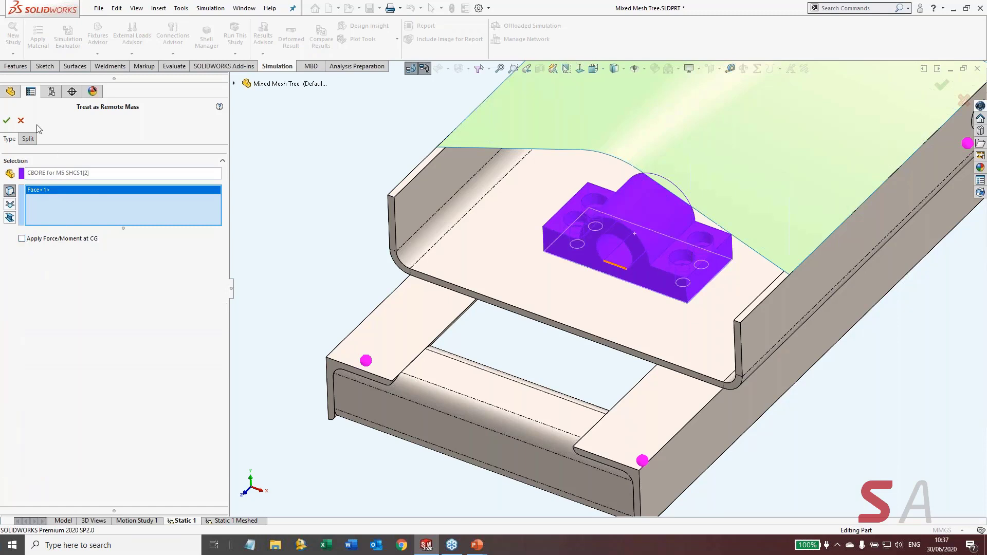
Close the remote mass definition without applying it, and review the load types available under the study's external loads
left_click(21, 121)
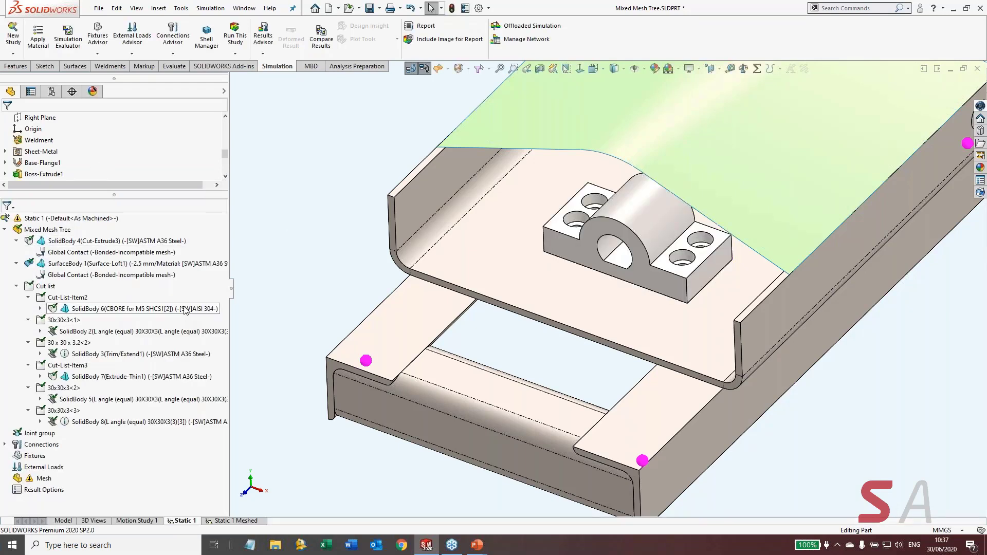
left_click(185, 309)
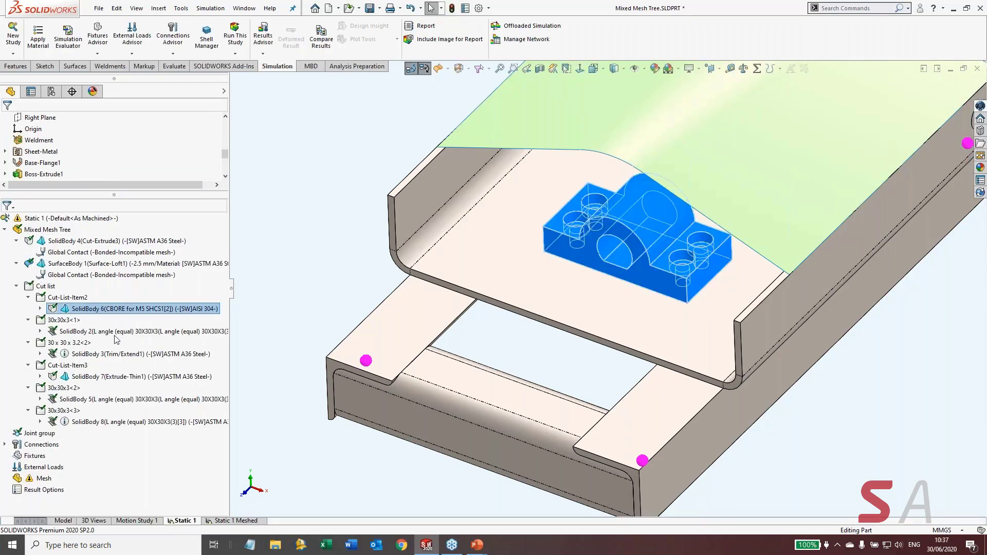
right_click(35, 467)
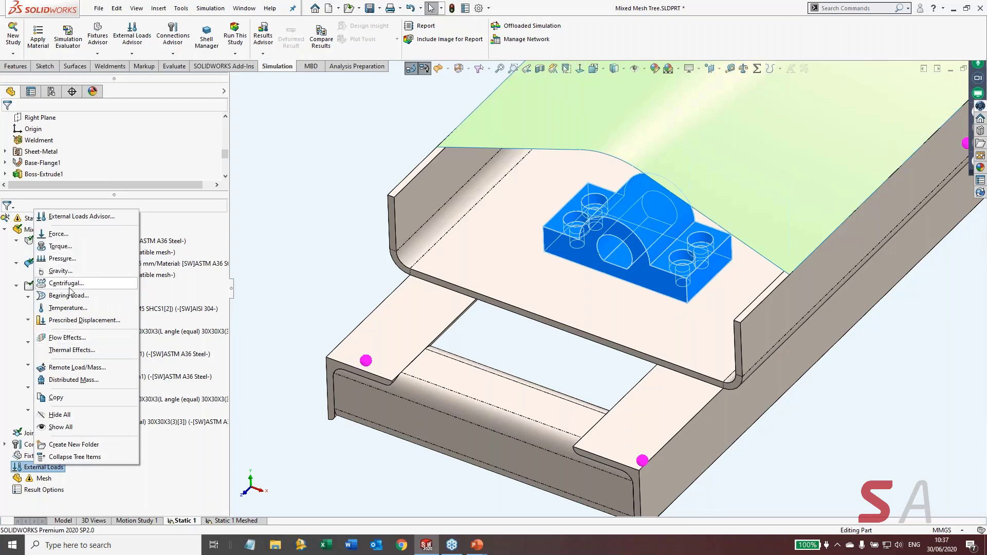
left_click(278, 263)
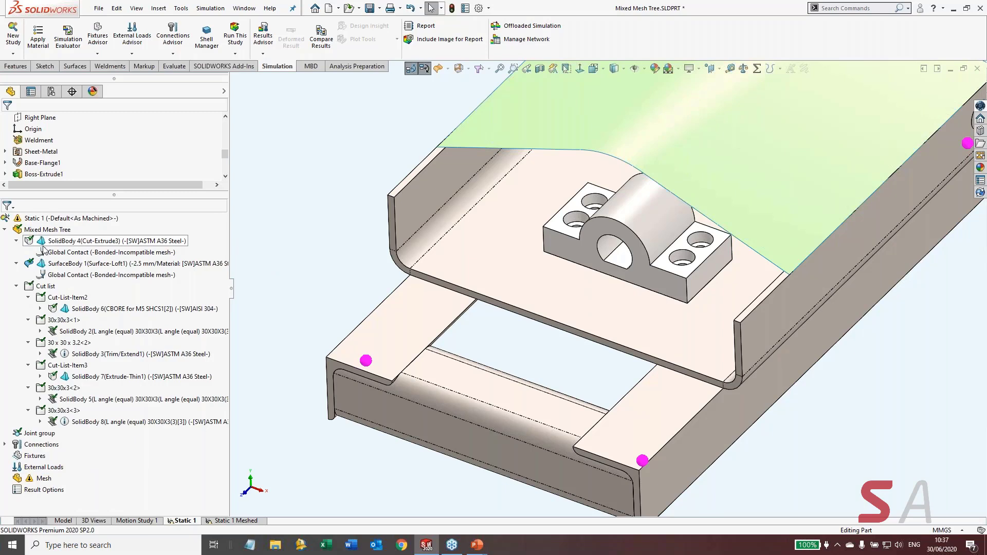
Identify the bearing block, the first L-angle beam and the 30 x 30 x 3.2 cross tube, and check the tube's beam note
left_click(49, 308)
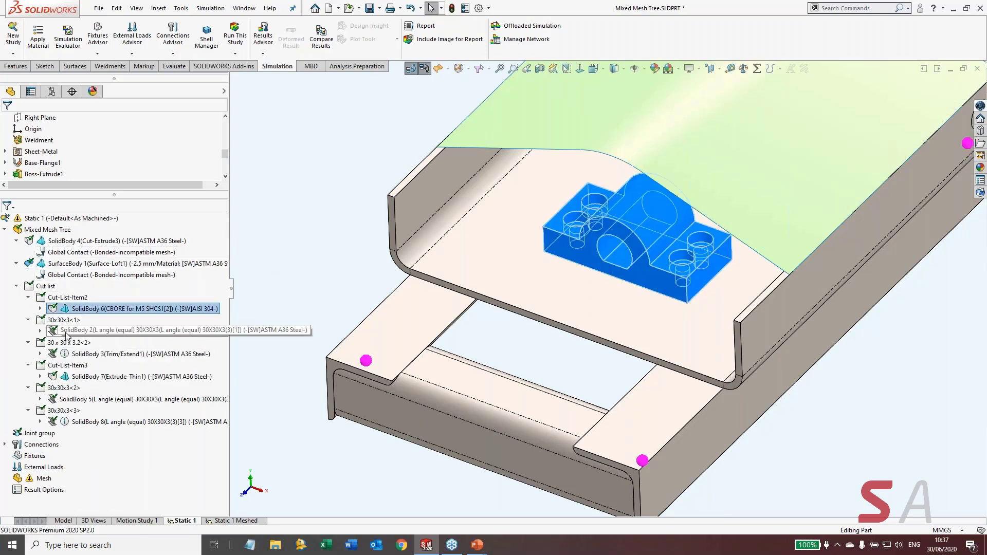
left_click(66, 333)
left_click(66, 332)
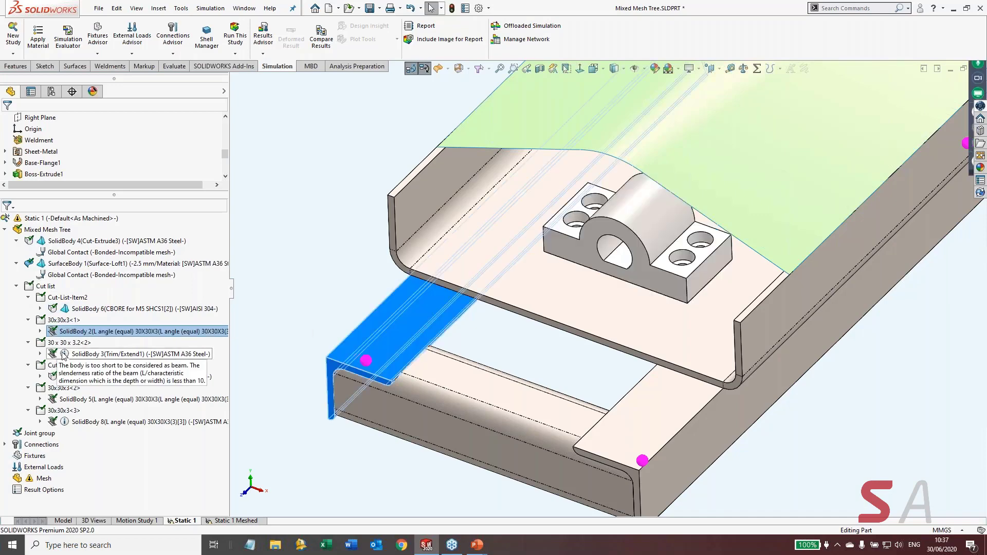
left_click(63, 354)
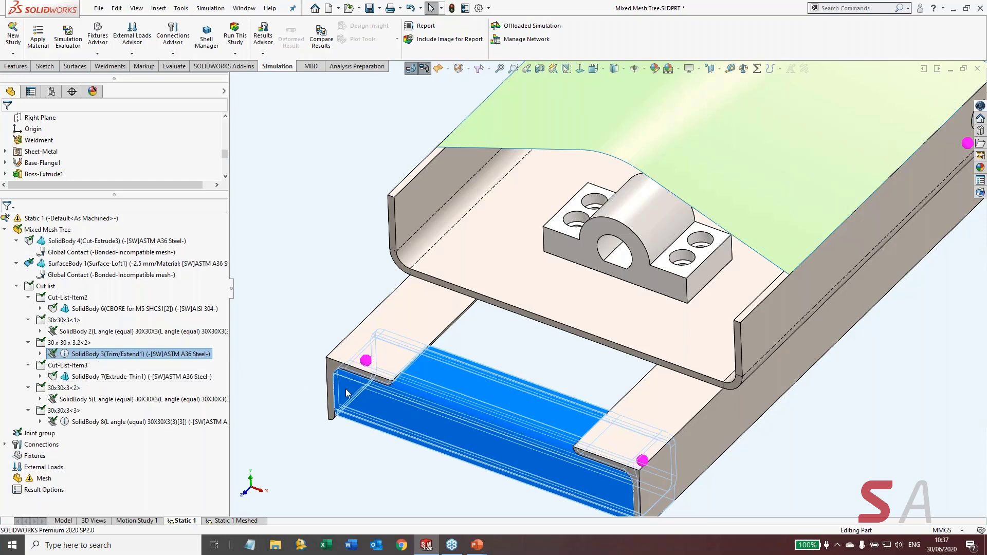
key("z")
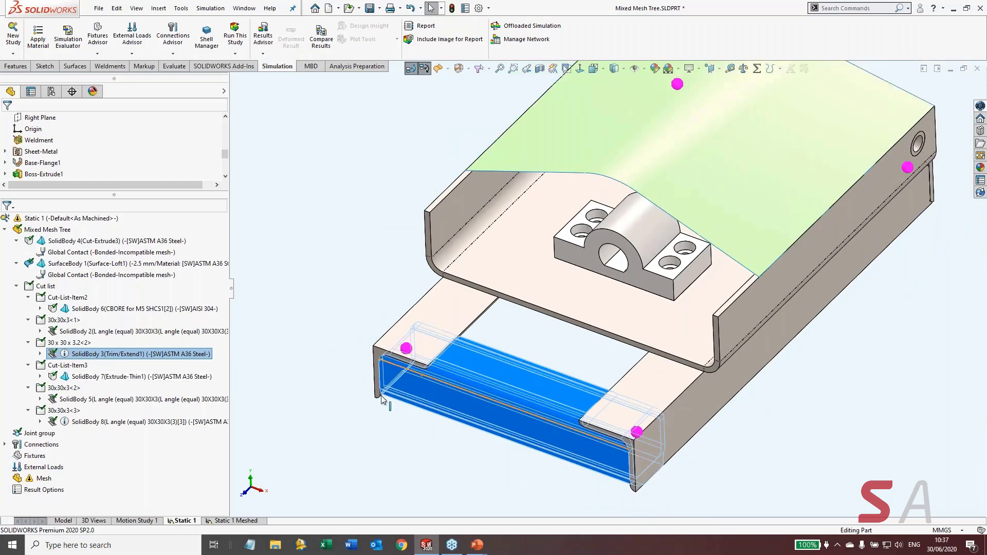
left_click(381, 400)
middle_click_drag(458, 385, 530, 389)
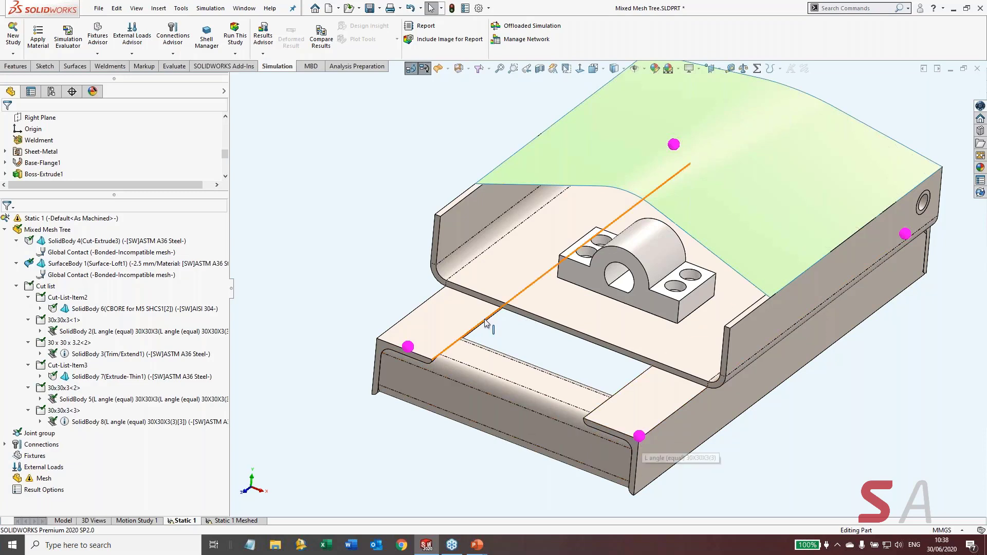
Treat the 30 x 30 x 3.2 square cross tube as a solid body and inspect the joints at its ends
left_click(483, 412)
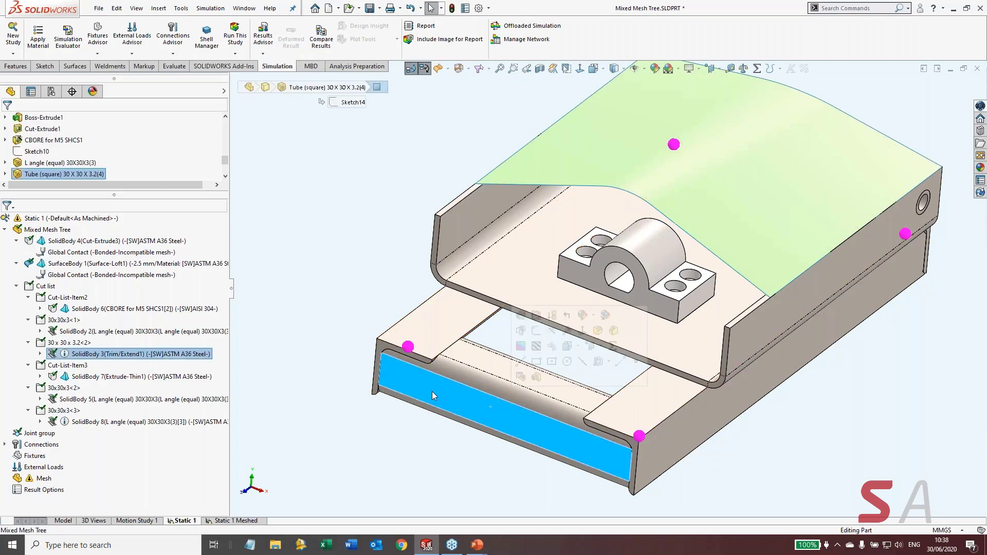
right_click(53, 356)
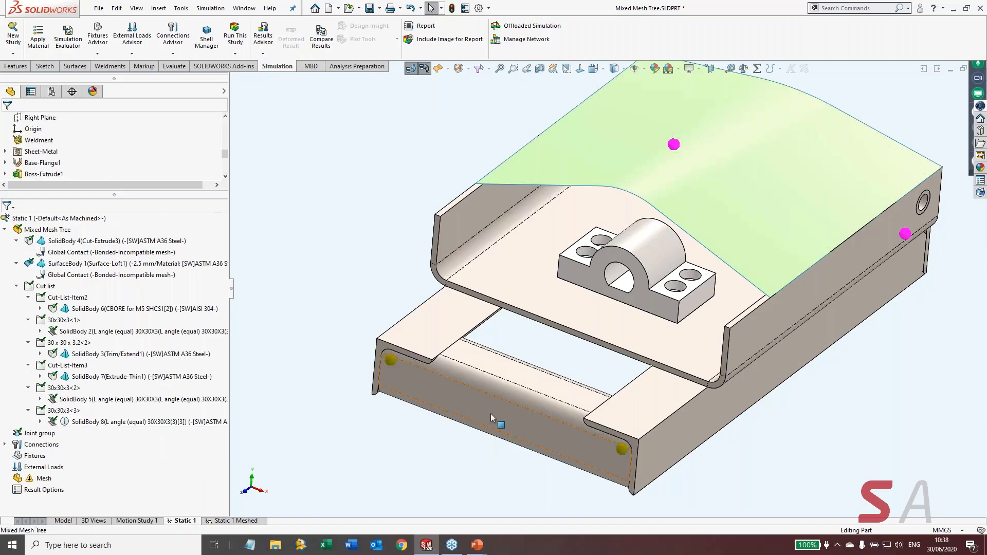
middle_click_drag(491, 413, 413, 298)
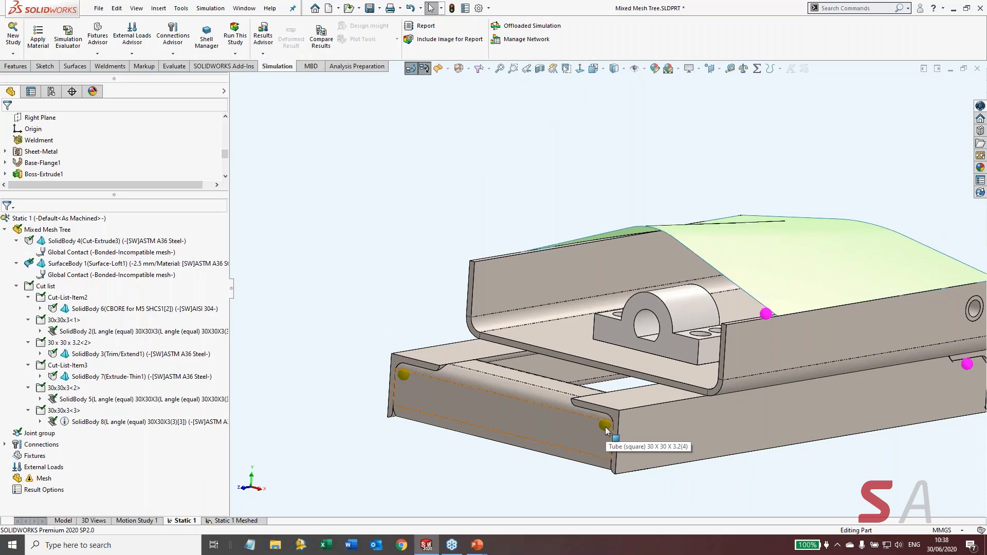
scroll(637, 390, "up", 3)
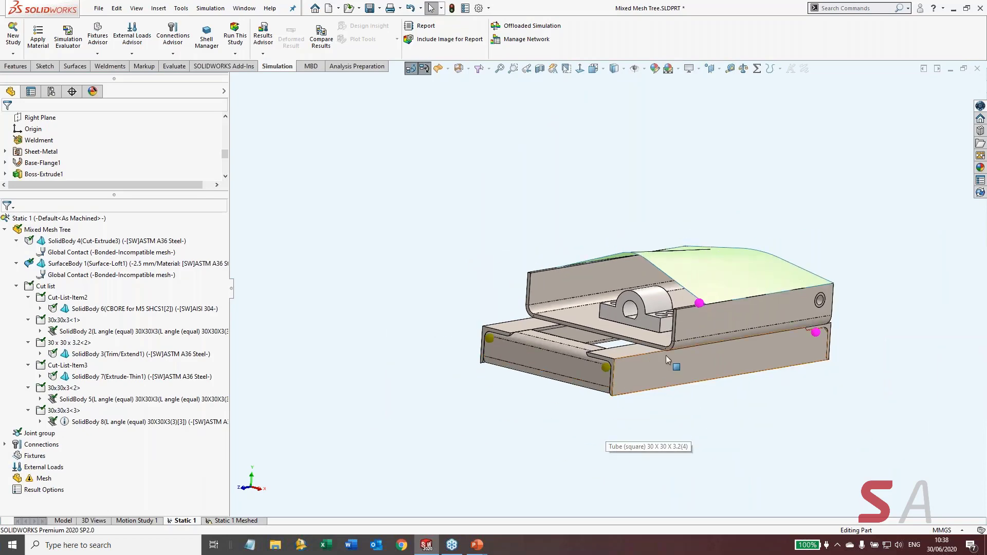
scroll(665, 359, "down", 5)
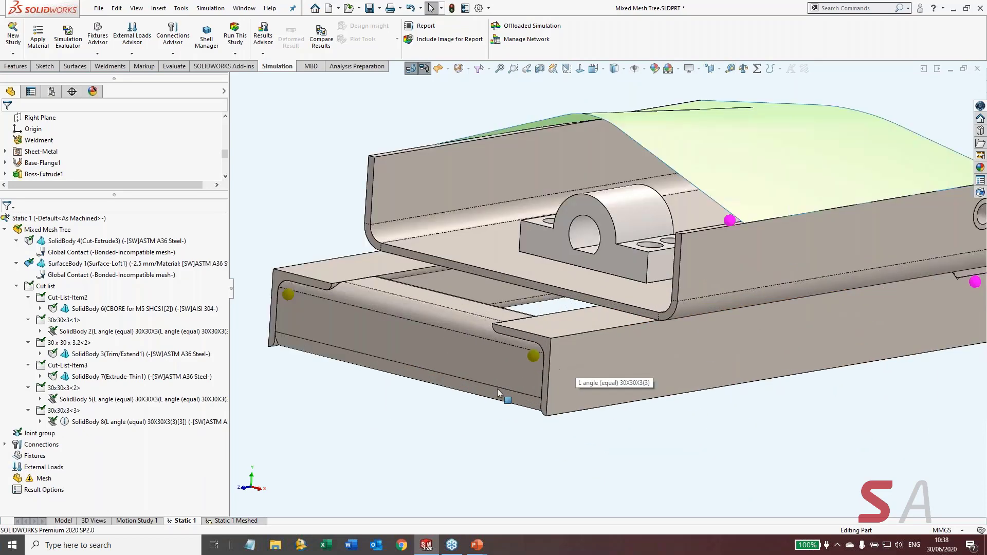
scroll(527, 341, "up", 3)
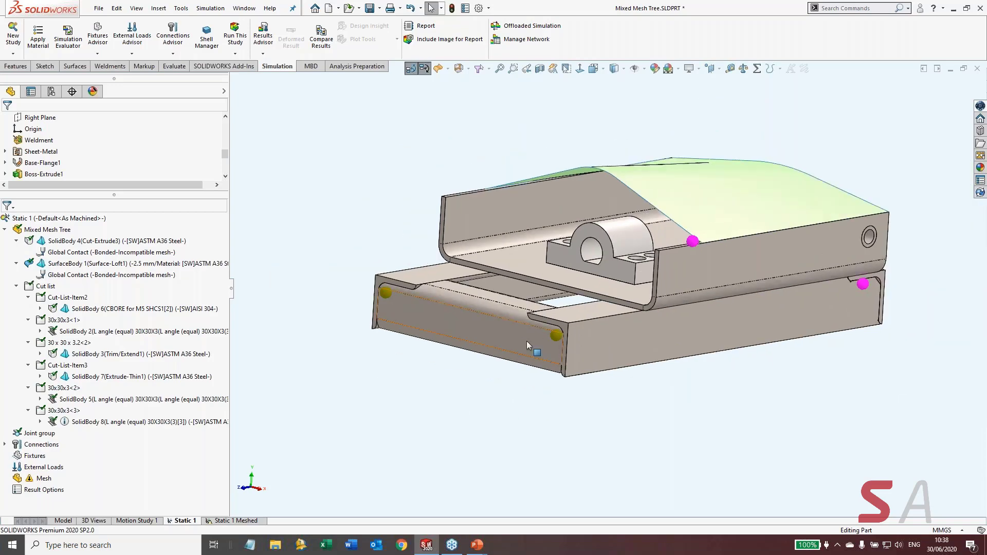
scroll(526, 341, "down", 3)
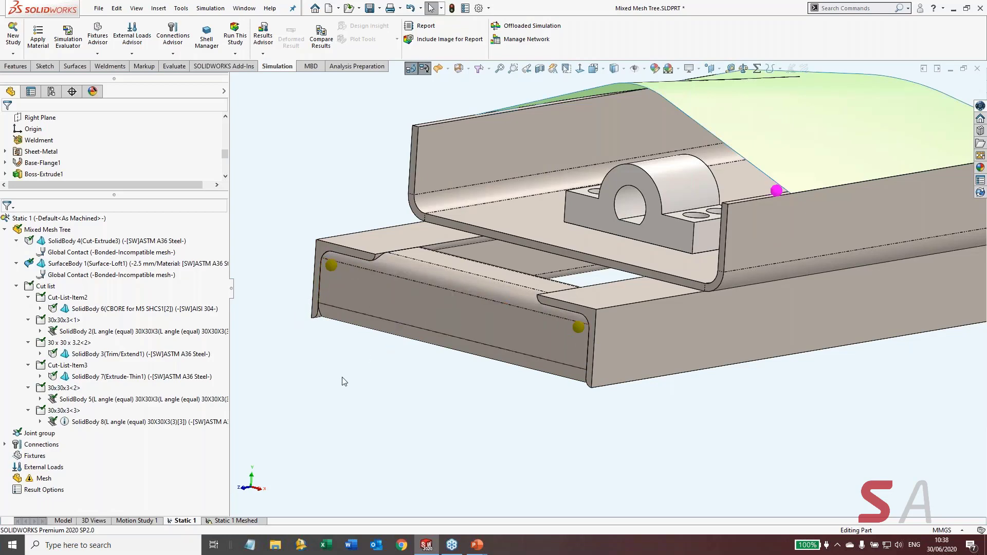
scroll(342, 379, "up", 3)
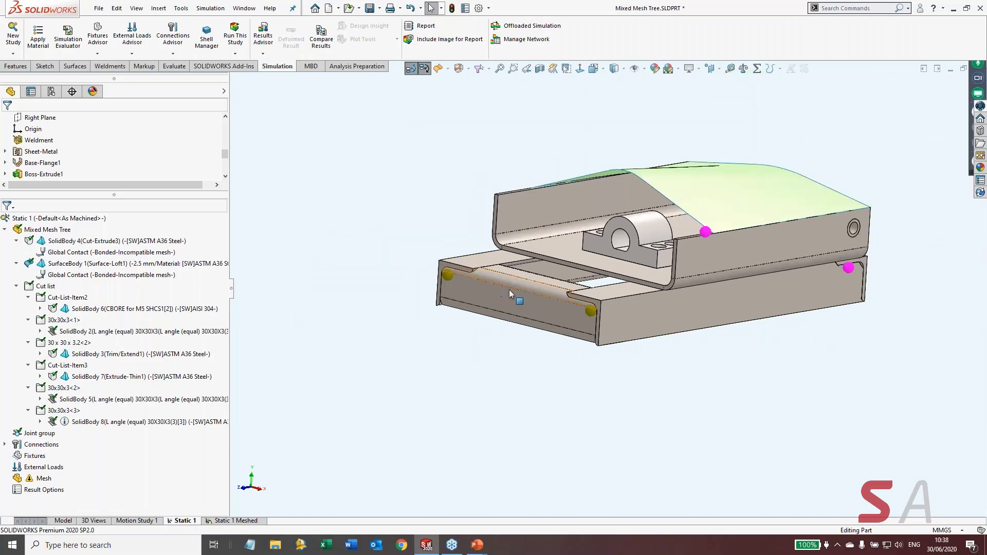
middle_click_drag(509, 289, 469, 398)
Check the treatment options offered for the square cross tube's solid body, and leave them unchanged
left_click(66, 353)
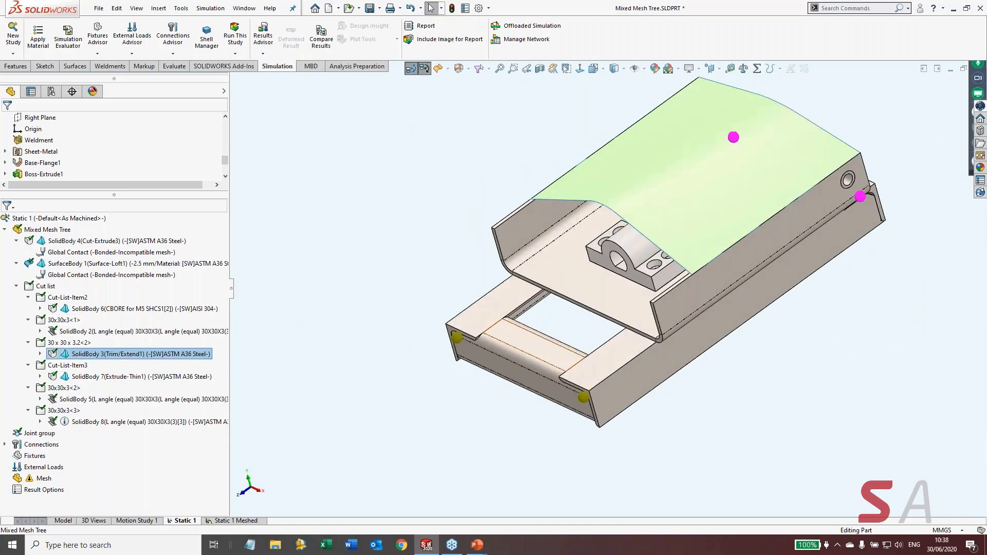
left_click(53, 354)
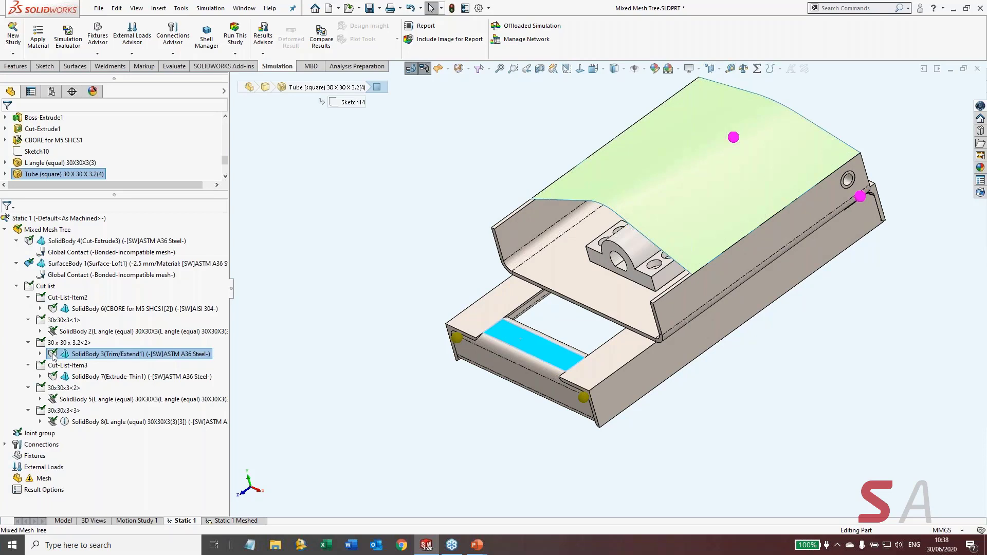
right_click(99, 359)
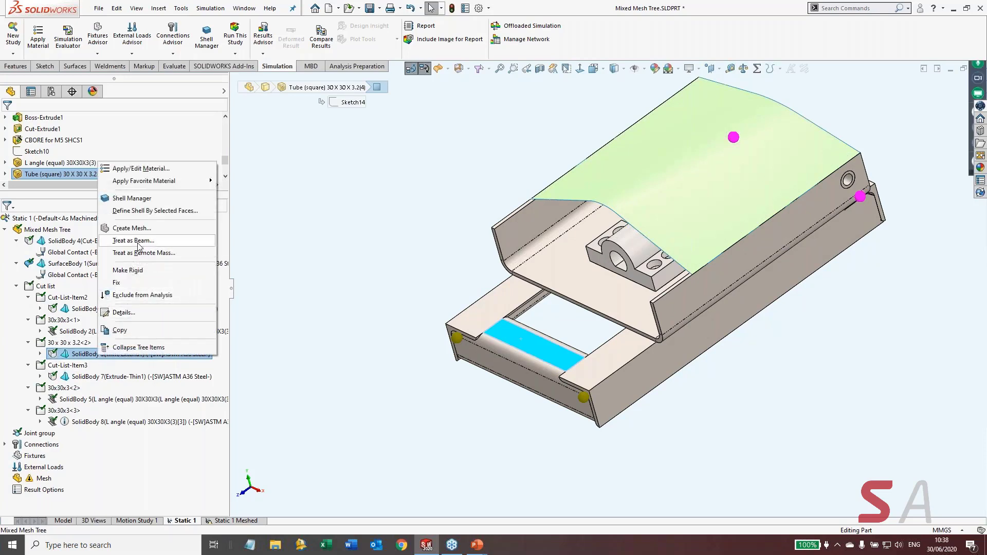
left_click(319, 341)
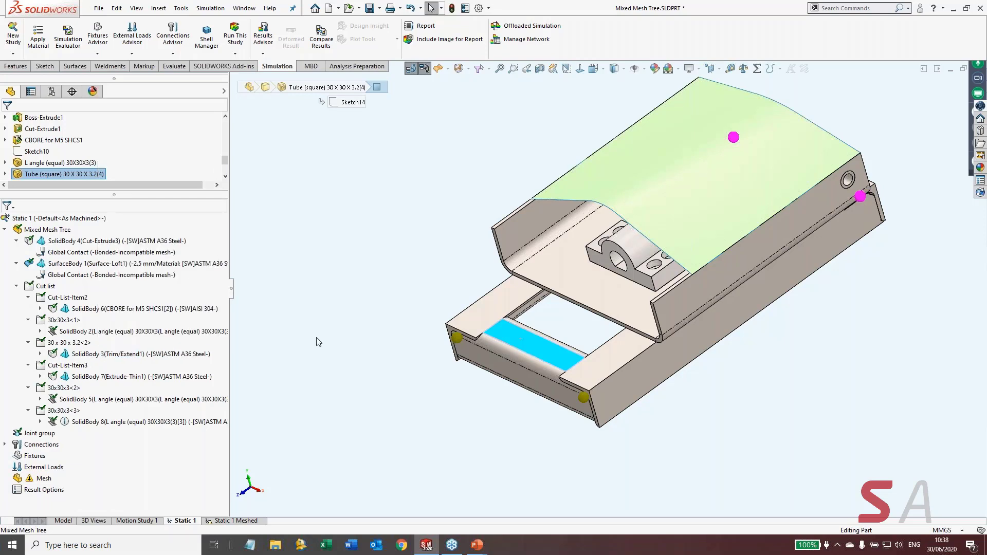
Locate the thin-extruded round tube from Cut-List-Item3 between the tray's side walls
left_click(101, 377)
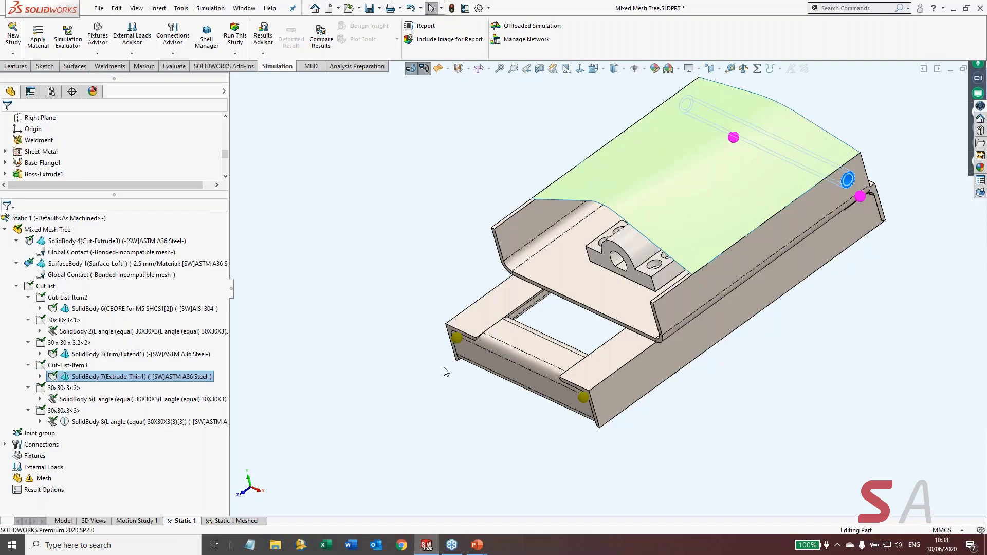
middle_click_drag(445, 371, 157, 330)
scroll(656, 270, "down", 2)
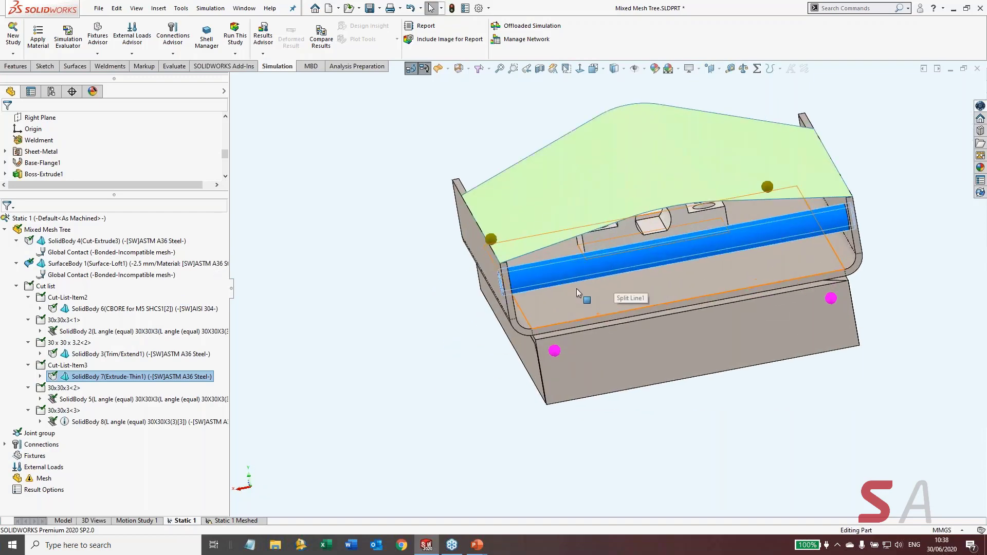
middle_click_drag(575, 289, 656, 295)
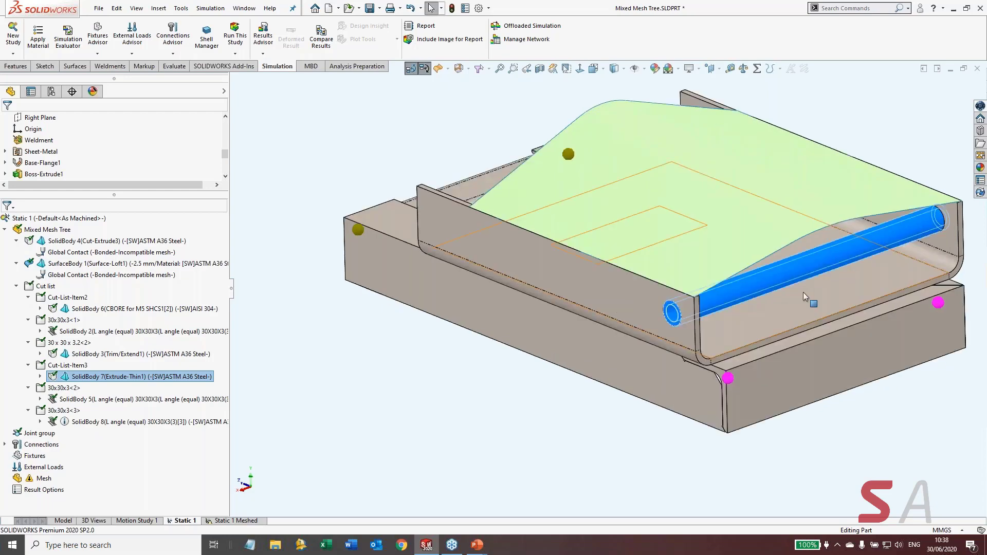
scroll(806, 249, "down", 2)
left_click(333, 446)
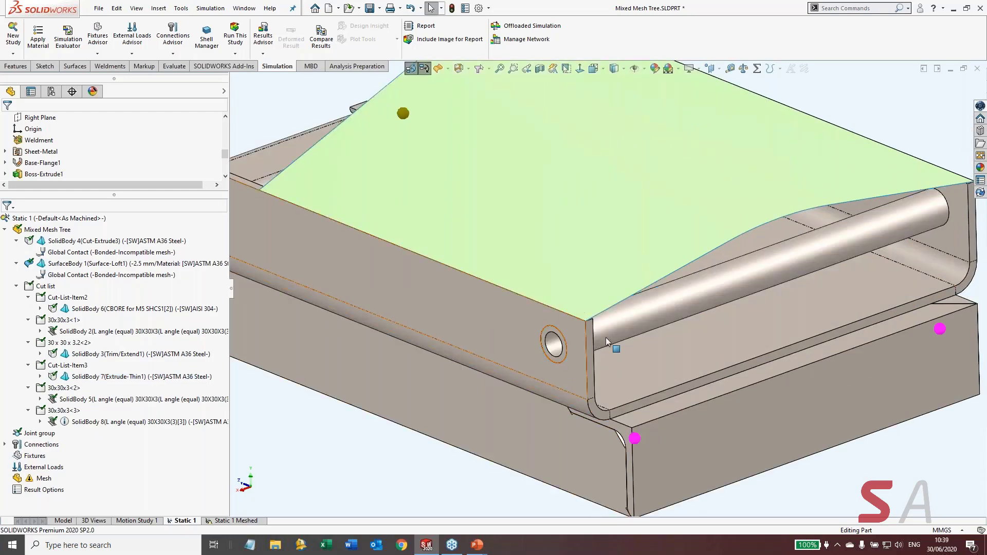
Check the diameters of the round tube's outer face, its bore edge and its outer end edge at the tray wall
left_click(634, 331)
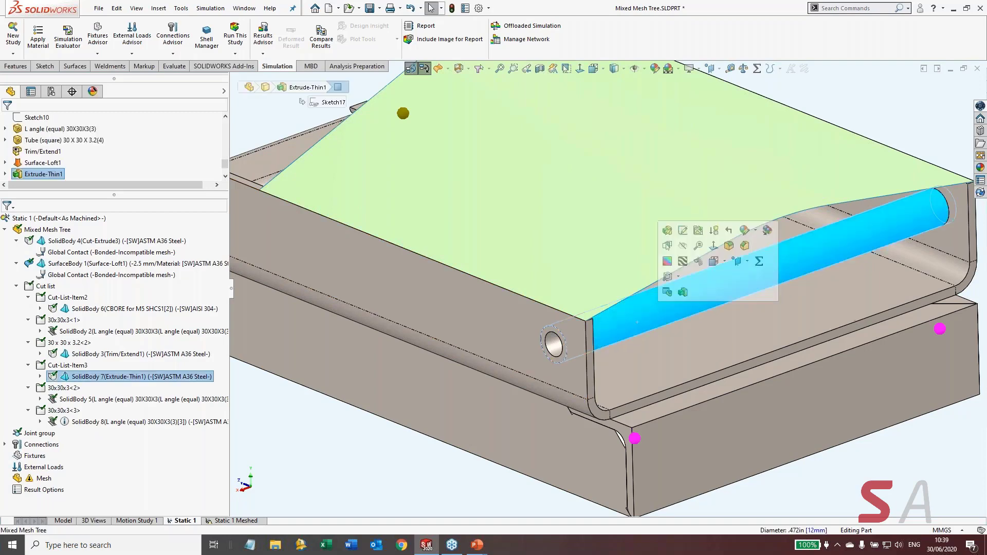
scroll(615, 331, "up", 3)
scroll(615, 332, "down", 6)
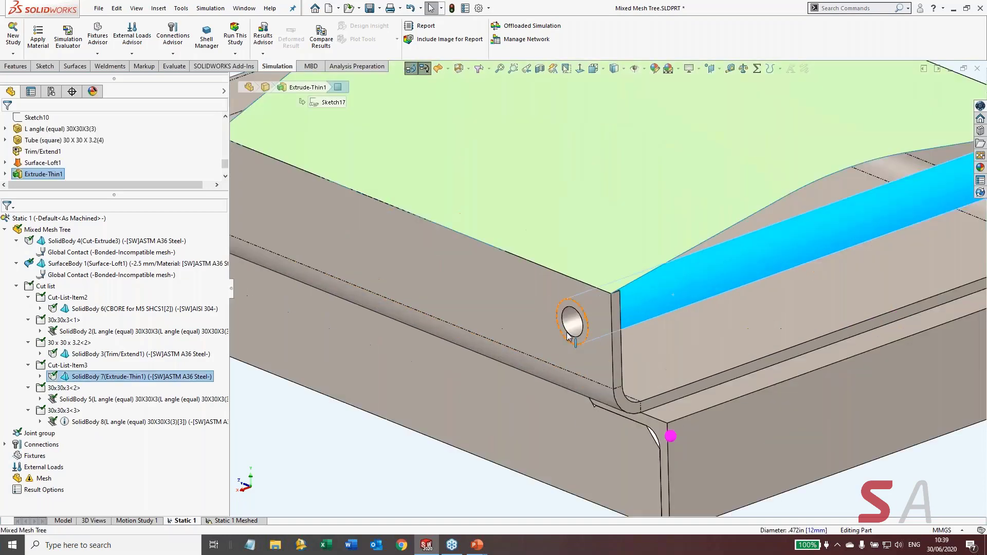
scroll(588, 325, "down", 3)
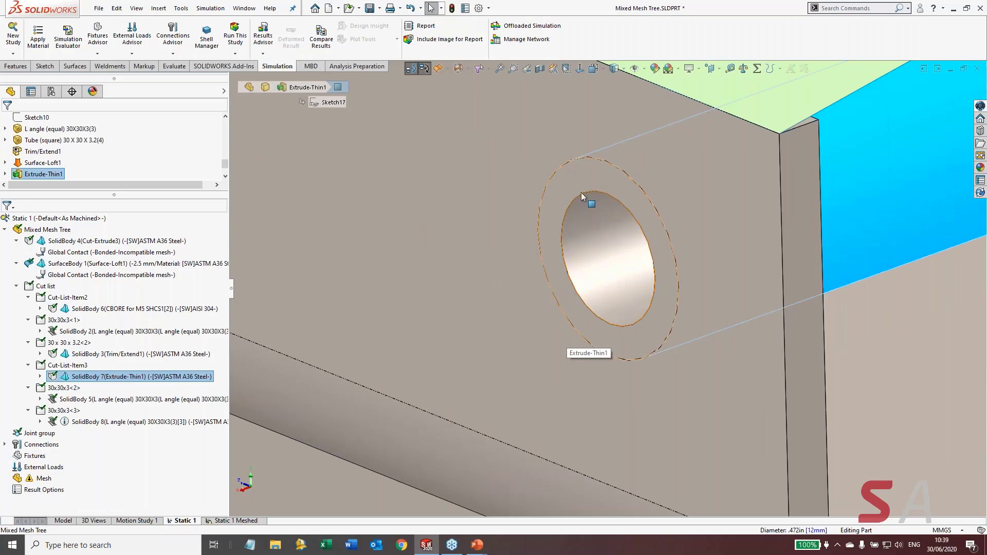
left_click(583, 194)
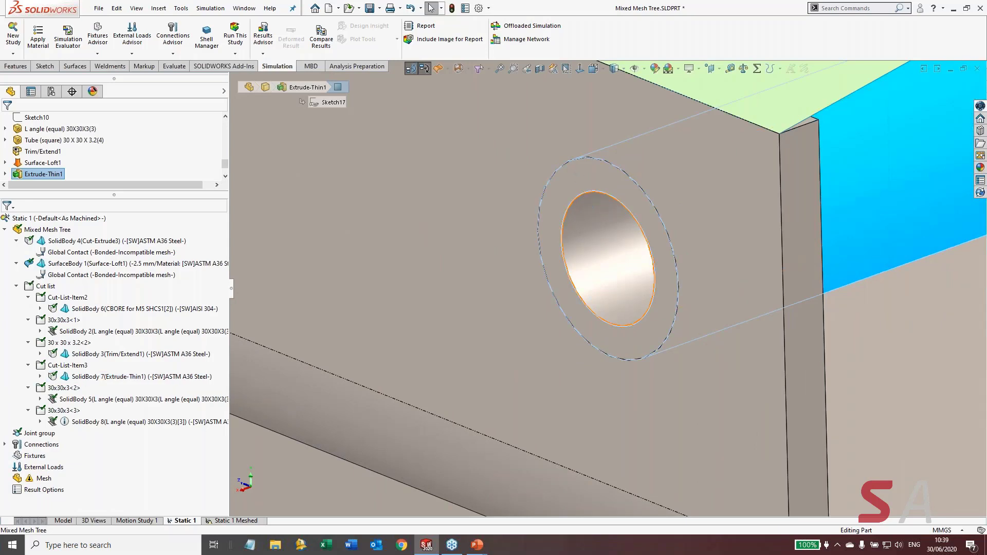
left_click(591, 159)
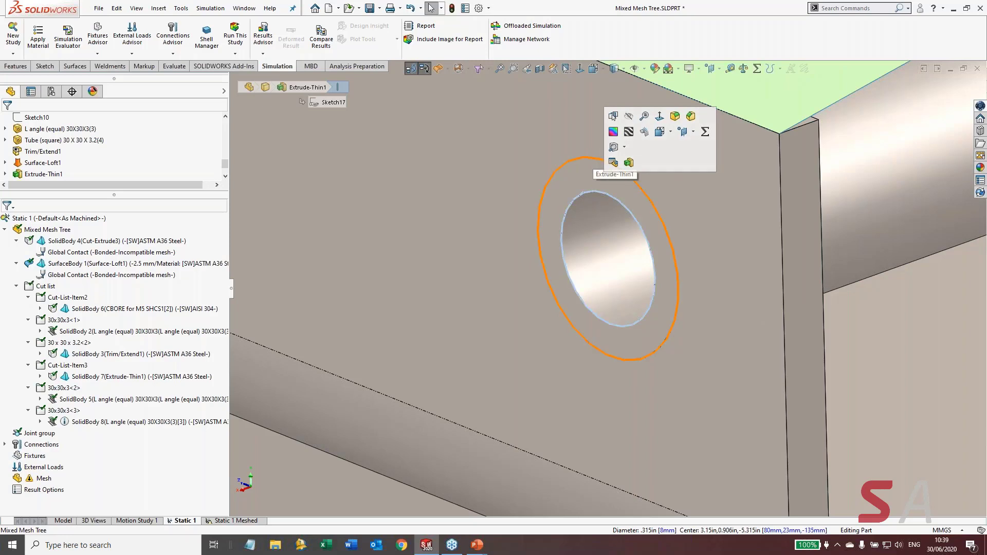
left_click(590, 158)
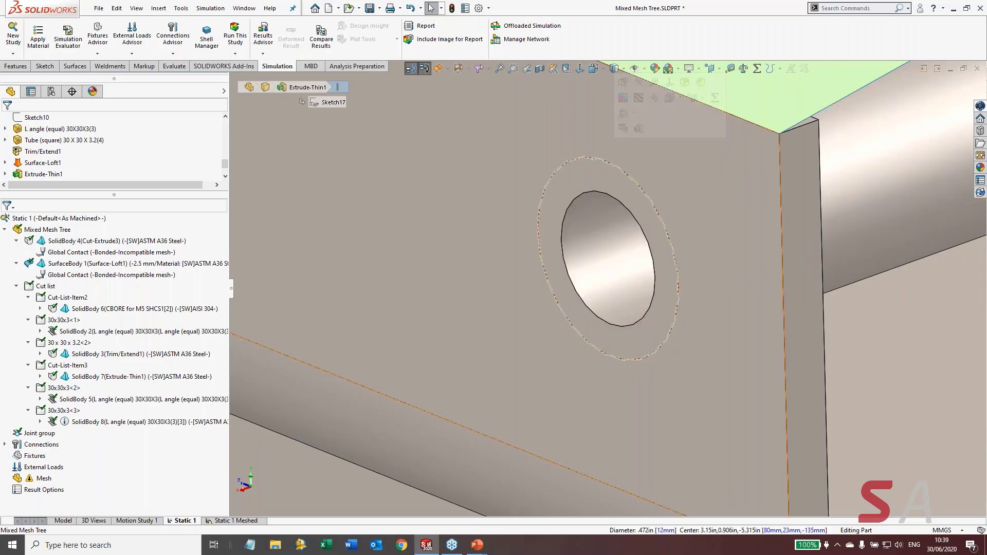
scroll(637, 272, "up", 3)
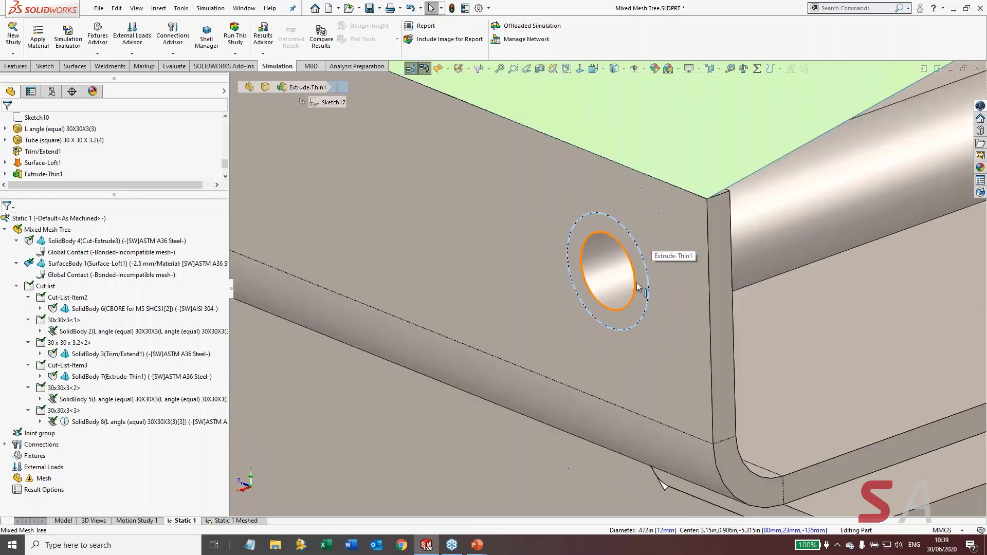
scroll(640, 287, "up", 2)
scroll(639, 287, "up", 2)
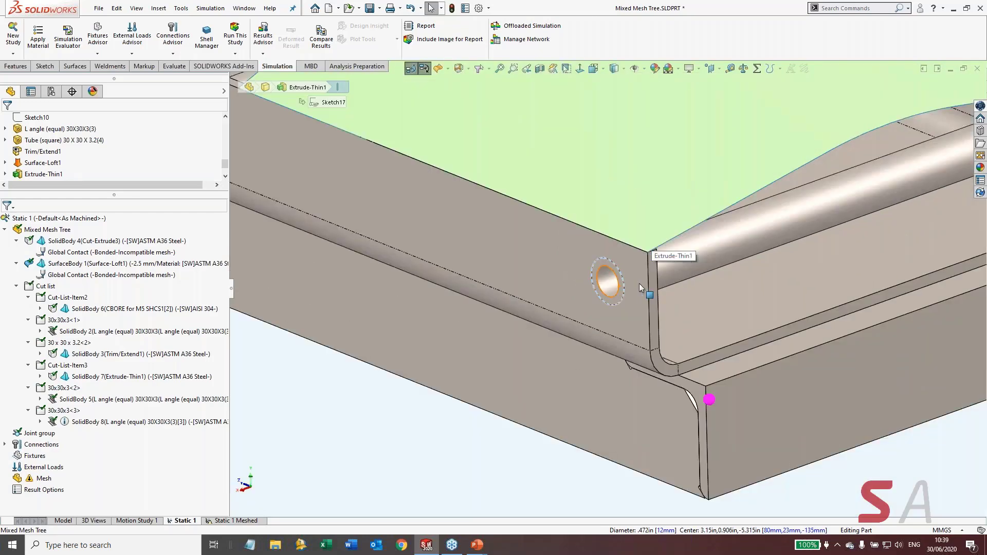
middle_click_drag(639, 283, 785, 233)
scroll(754, 237, "down", 2)
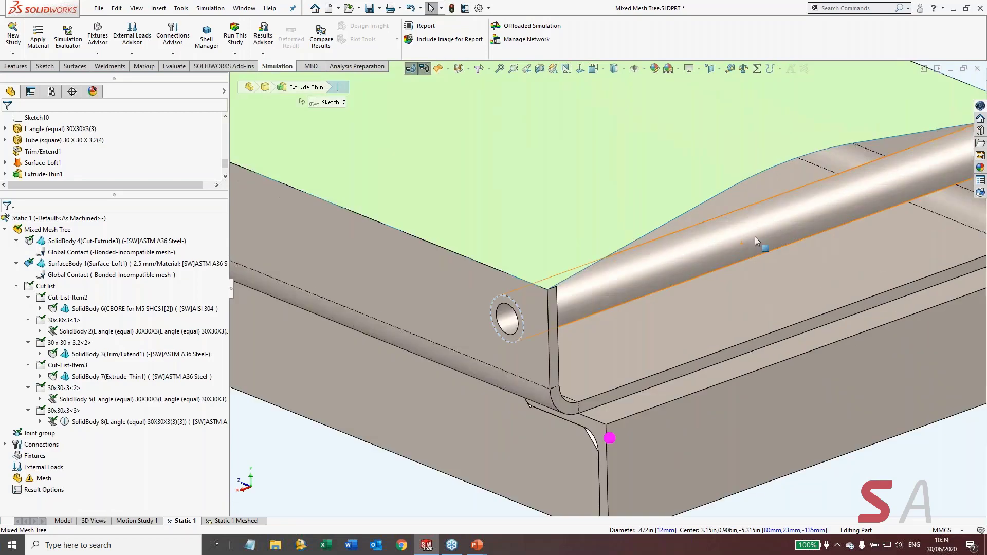
scroll(686, 258, "up", 1)
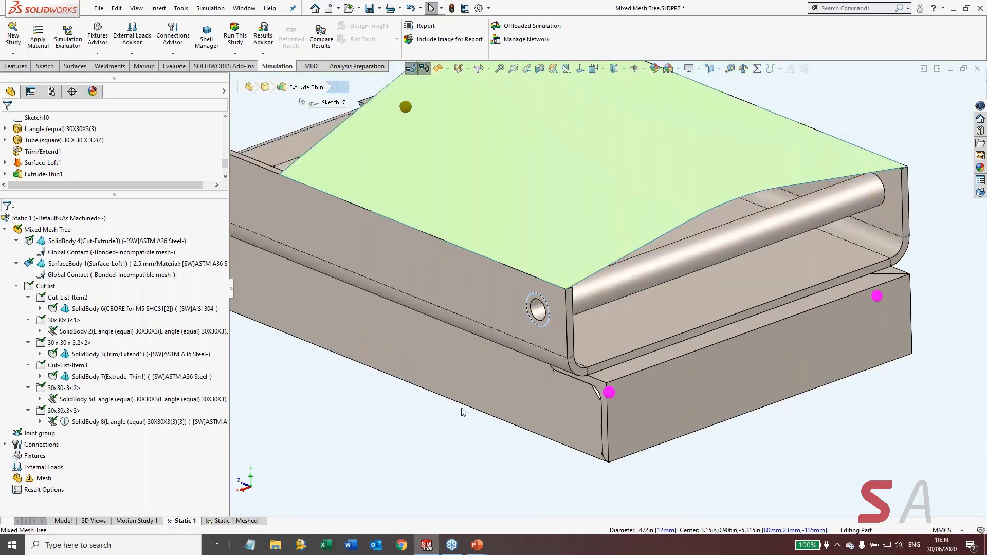
Treat the round tube's solid body (Extrude-Thin1) as a beam
left_click(633, 282)
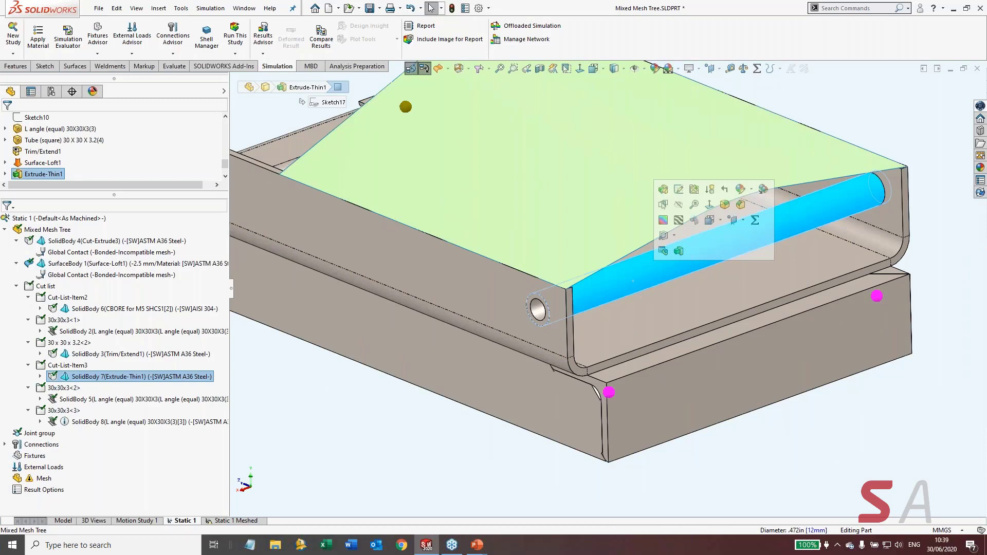
right_click(54, 376)
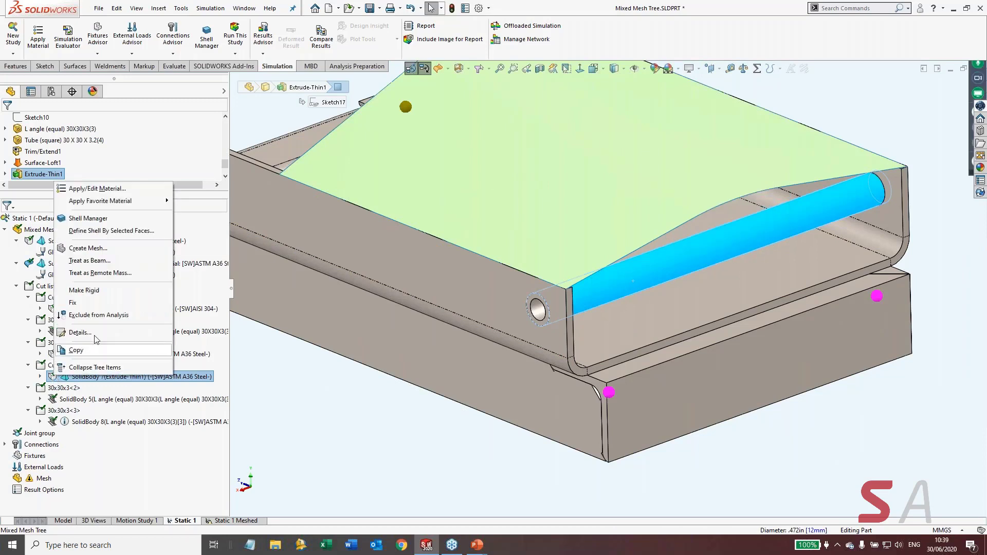
left_click(101, 262)
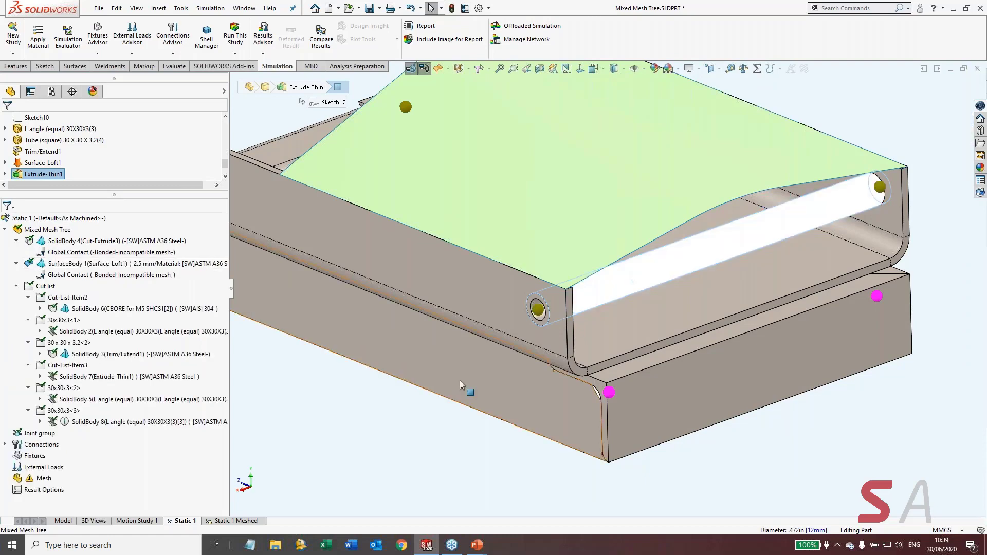
key("Escape")
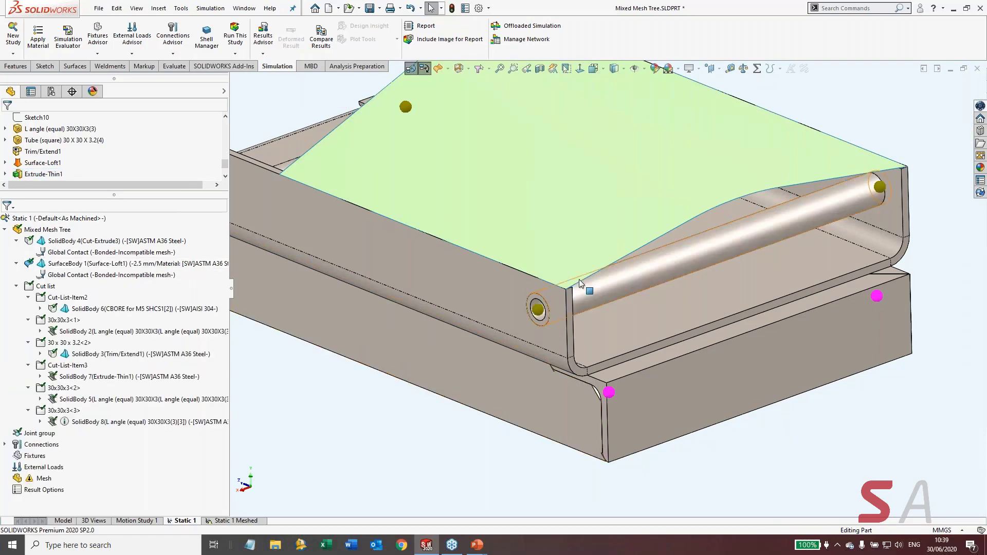
left_click(59, 378)
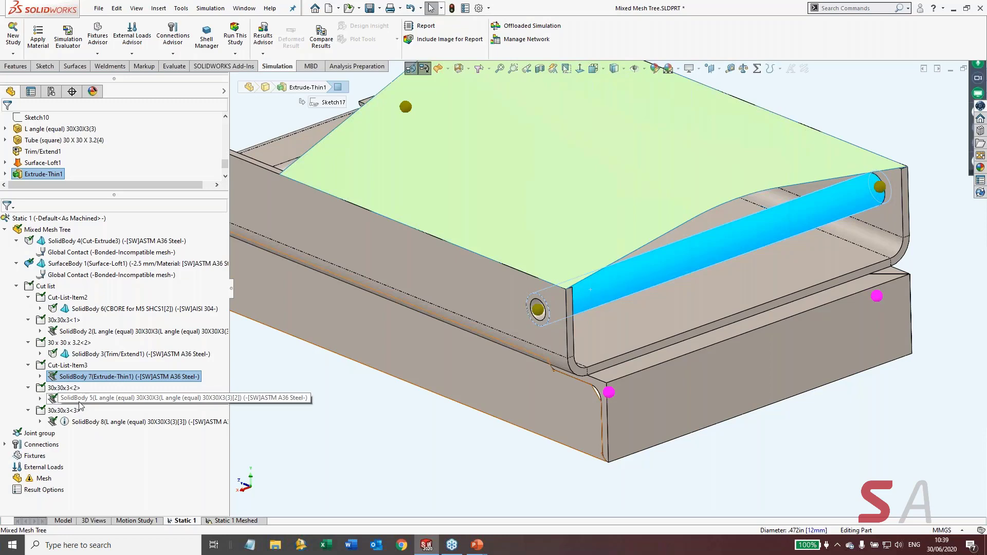
Examine the L angle beams in the 30x30x3<2> and 30x30x3<3> cut list folders and the joints at their ends
left_click(79, 404)
key("f")
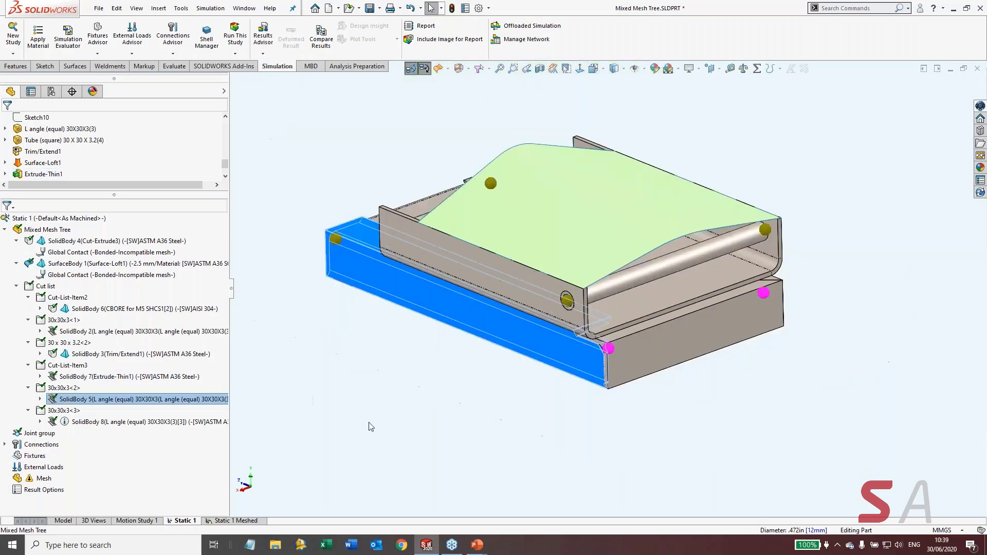
middle_click_drag(370, 426, 519, 469)
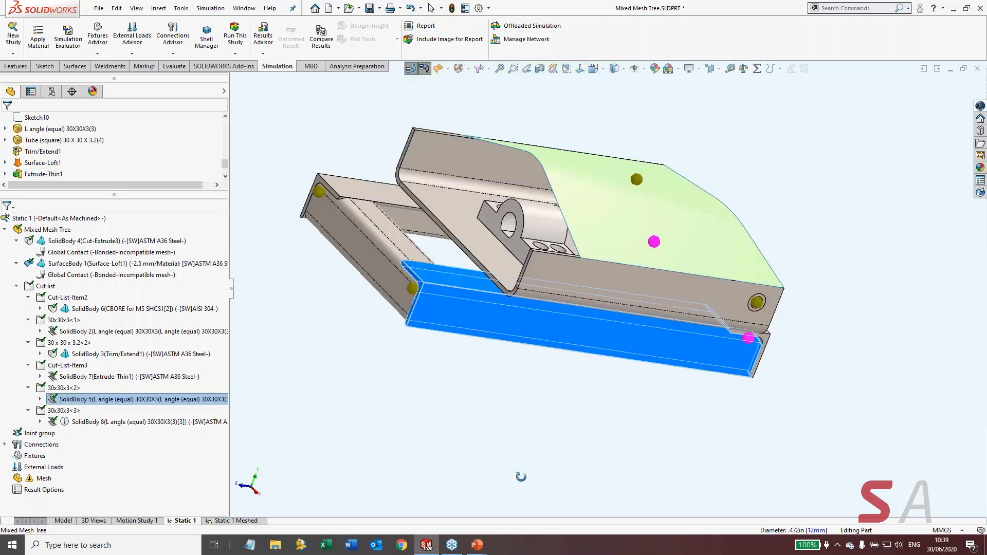
left_click(114, 426)
middle_click_drag(355, 411, 160, 386)
left_click(506, 408)
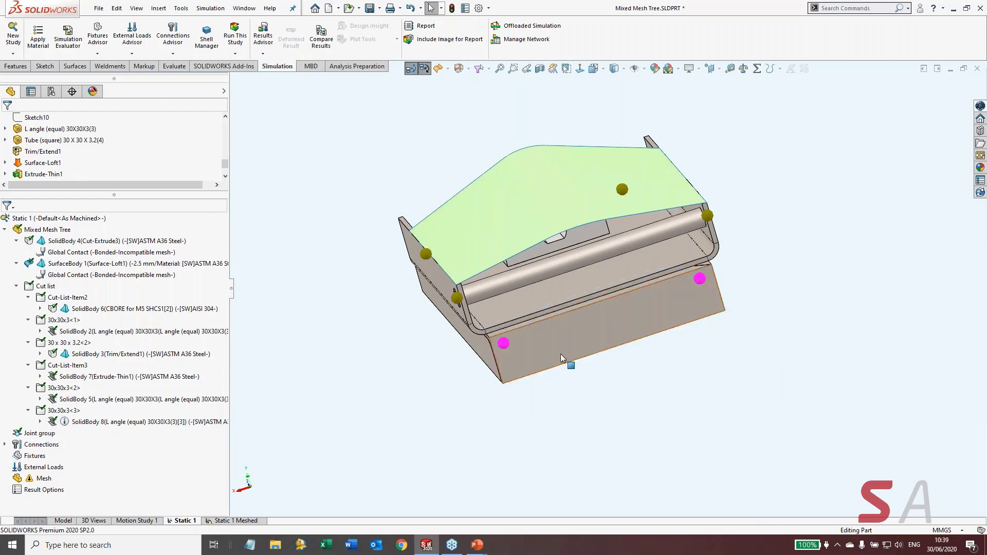
scroll(560, 353, "down", 3)
left_click(559, 313)
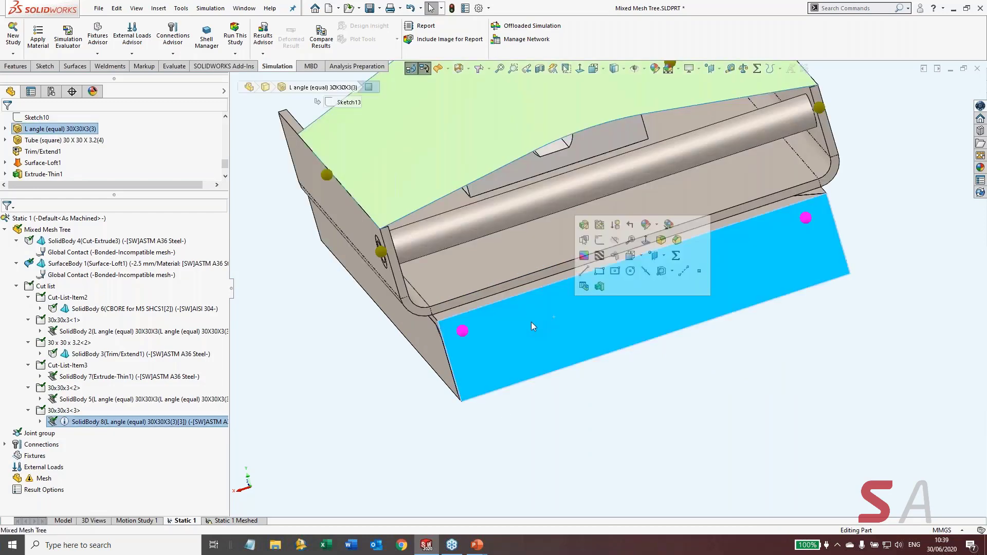
middle_click_drag(531, 321, 560, 307)
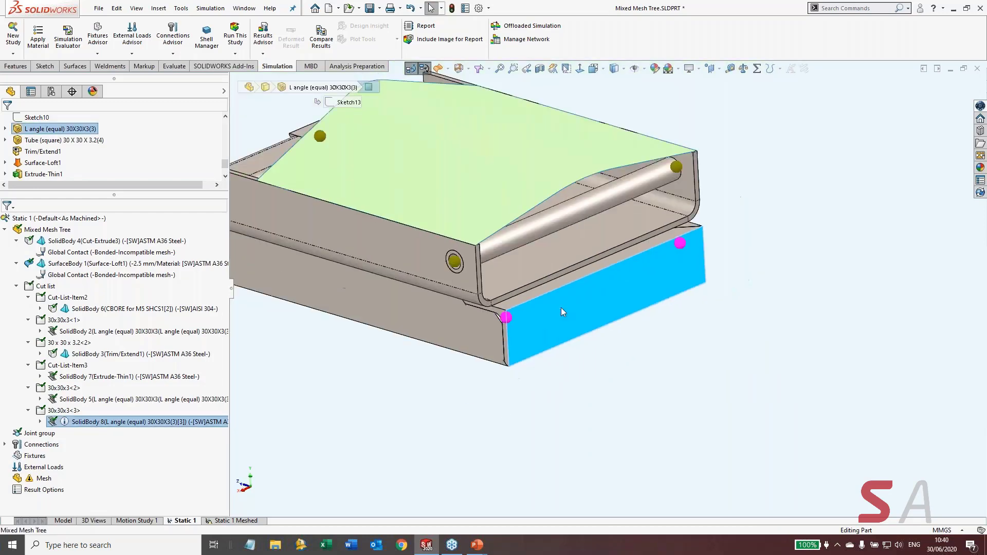
left_click(400, 408)
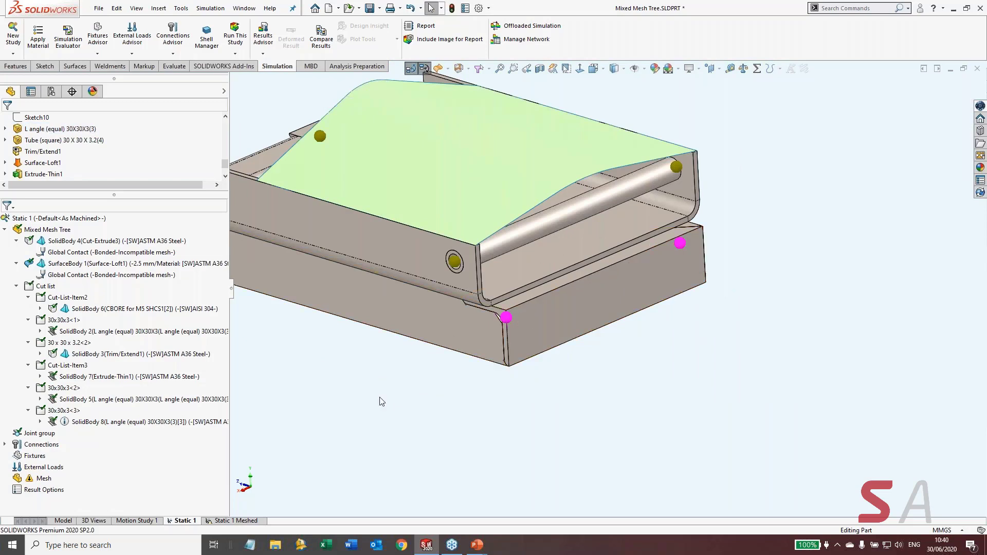
Exclude the 30x30x3<3> L angle beam from the analysis and include it again
mouse_move(53, 421)
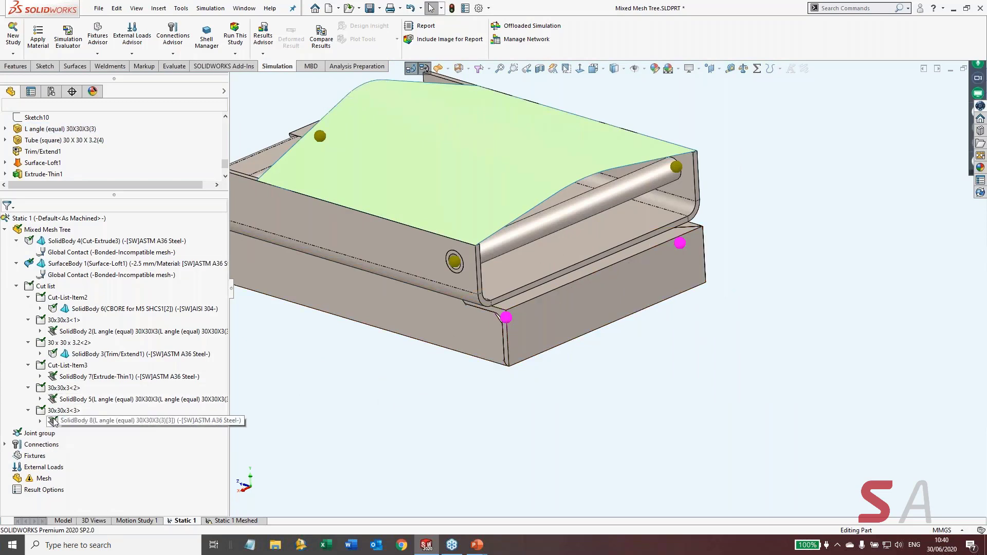
right_click(53, 422)
left_click(77, 346)
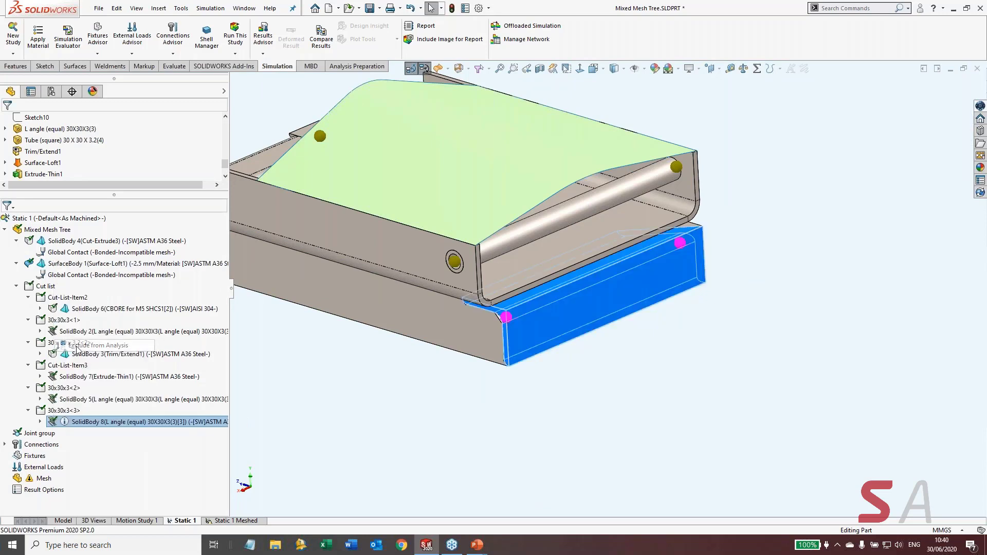
left_click(283, 382)
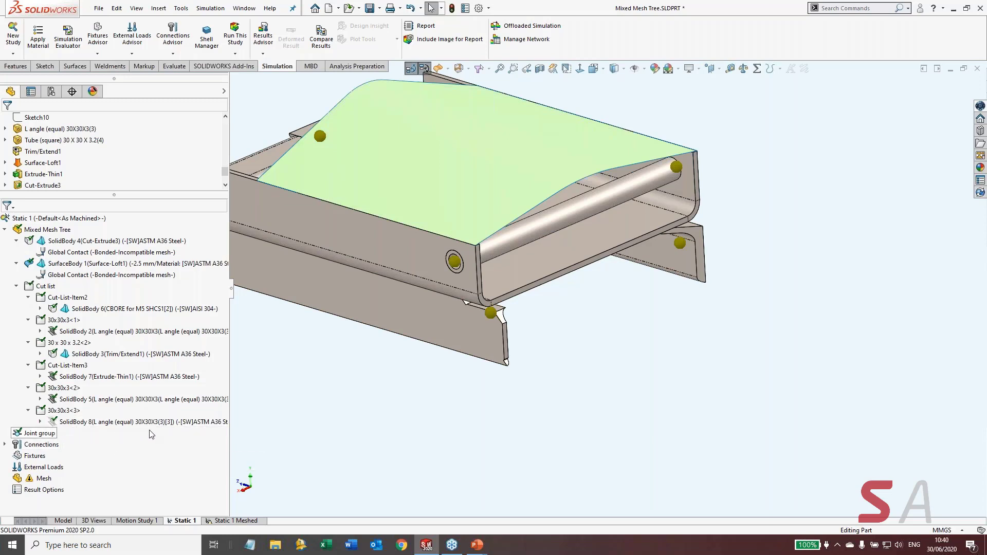
right_click(91, 422)
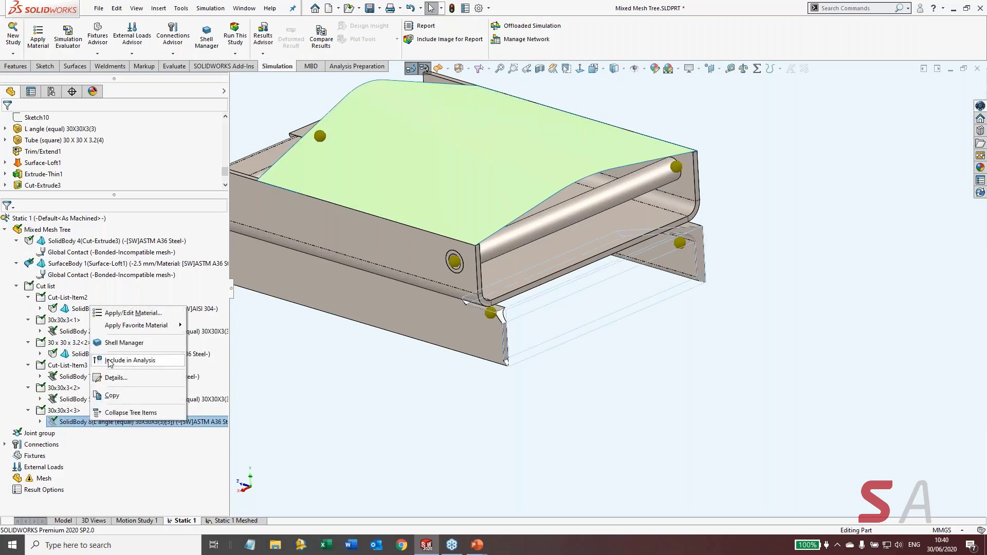
left_click(109, 361)
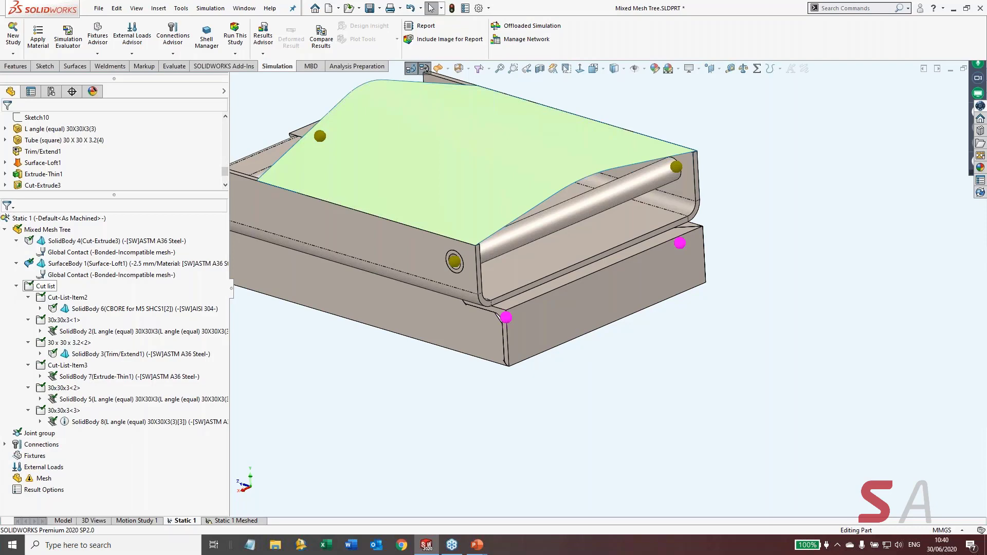
Open the joint group for editing and locate Joint 2, Joint 4 and Joint 6 on the model
scroll(370, 321, "up", 3)
middle_click_drag(370, 321, 528, 409)
scroll(296, 314, "down", 3)
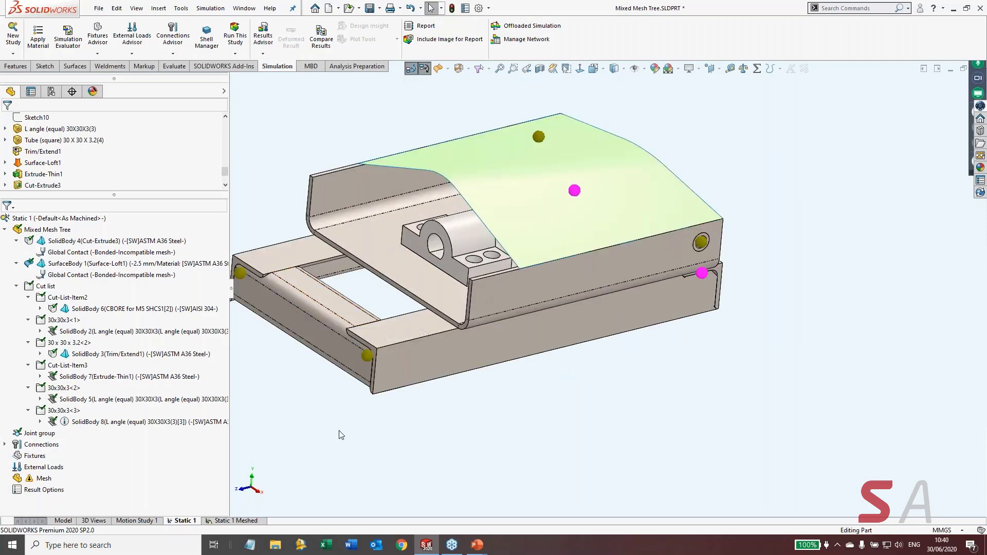
left_click(25, 434)
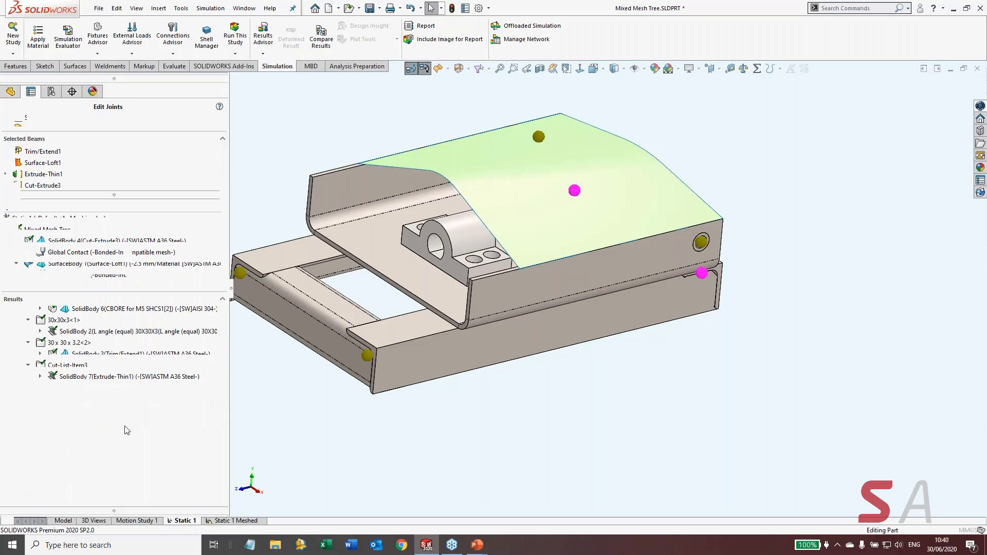
left_click(13, 317)
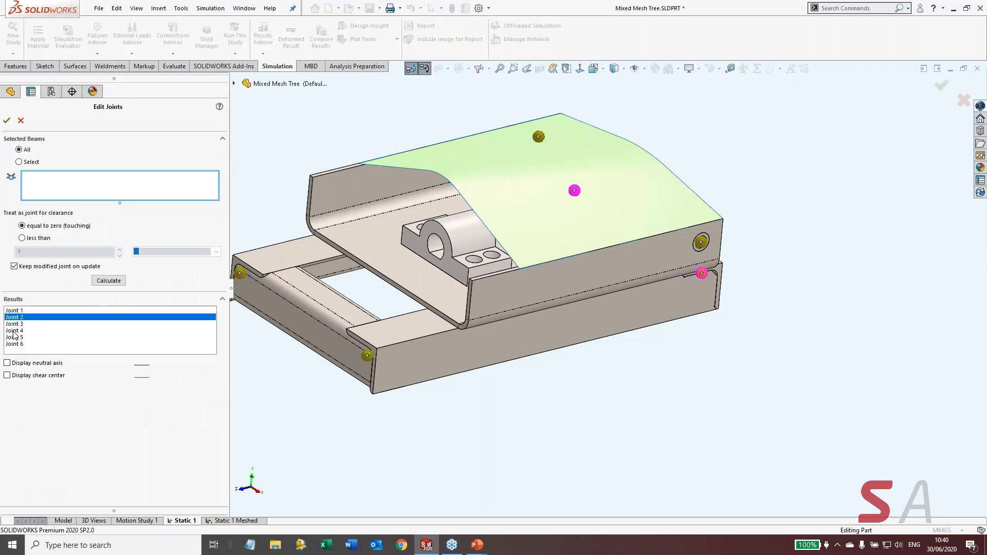
left_click(14, 331)
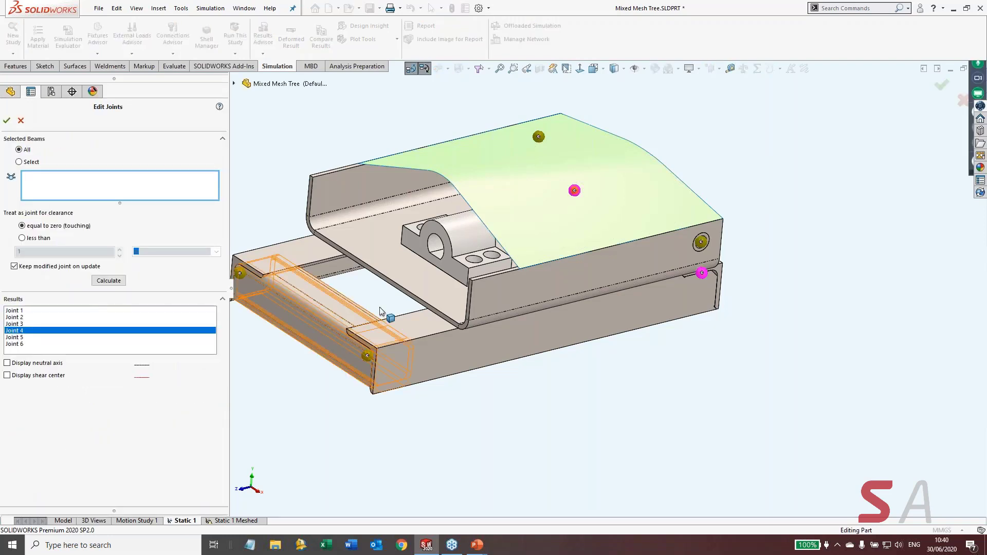
middle_click_drag(386, 315, 447, 290)
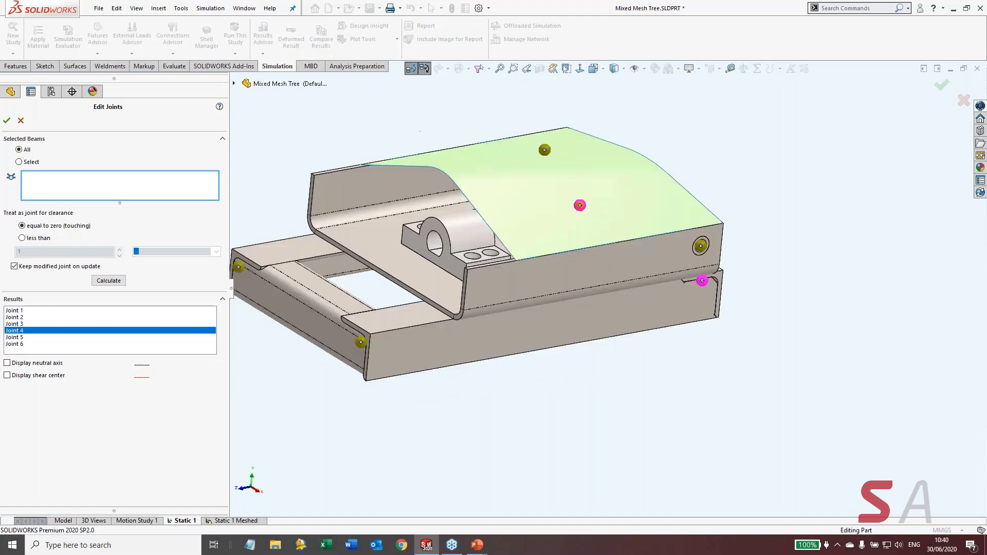
left_click(13, 344)
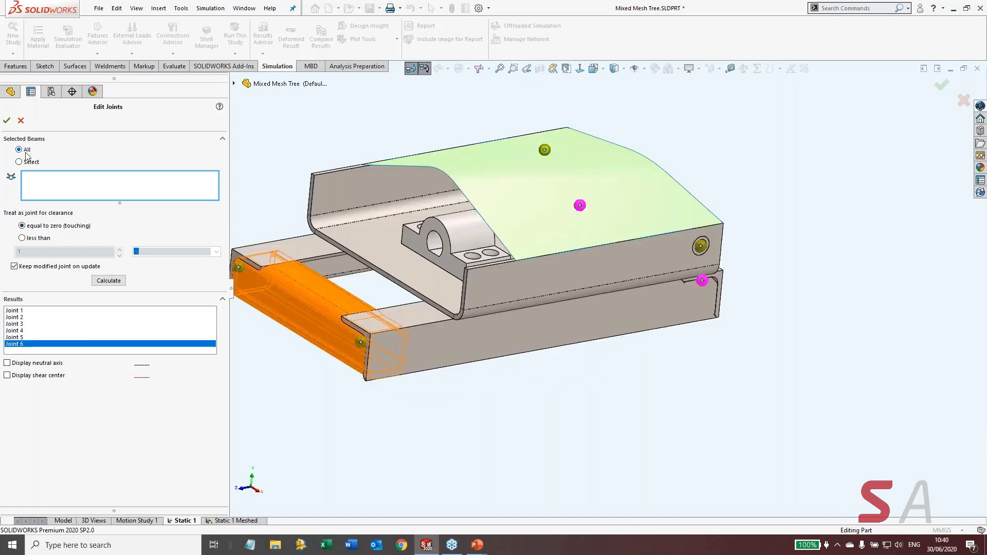
Recalculate the joints for all beams with touching clearance, and display the beams' neutral axes and shear centers
left_click(112, 281)
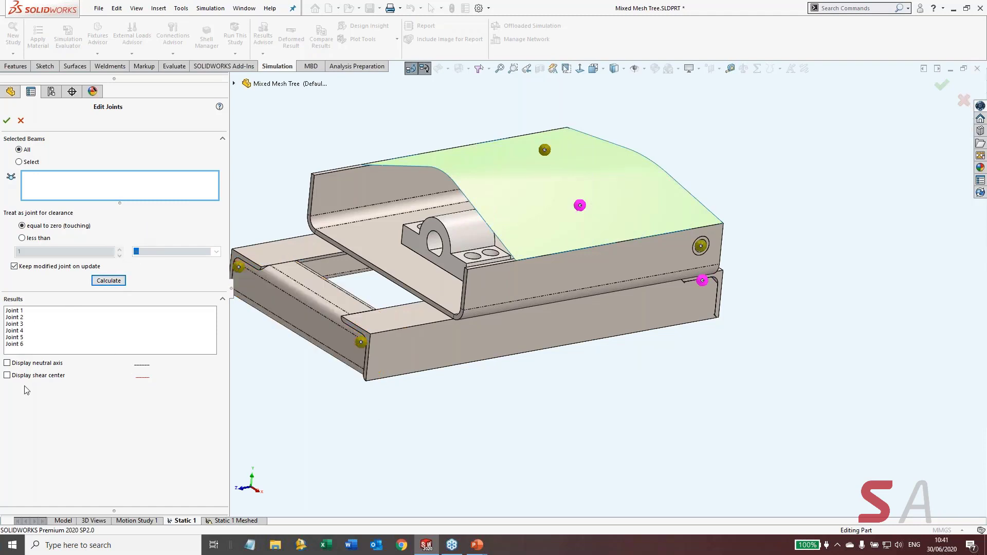
left_click(7, 363)
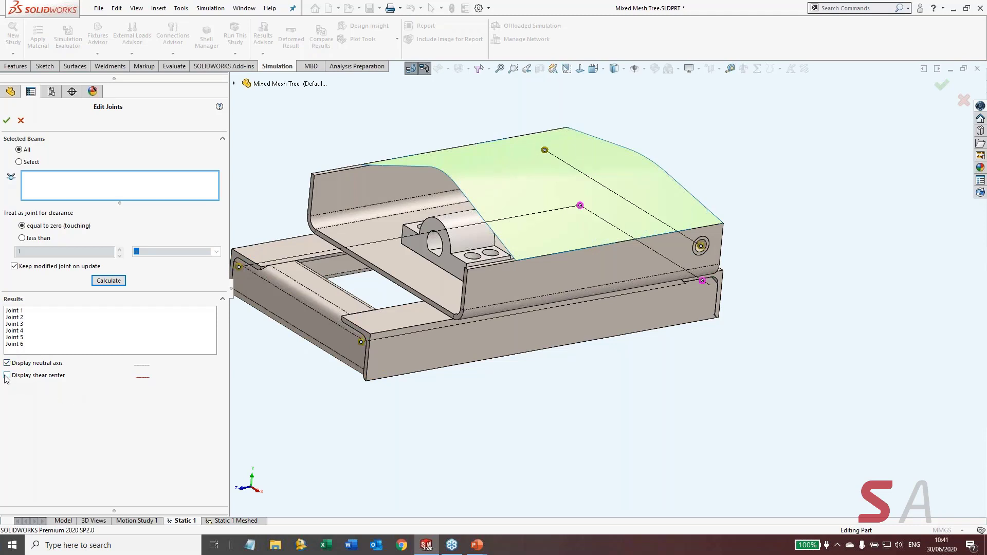
left_click(7, 376)
left_click(15, 344)
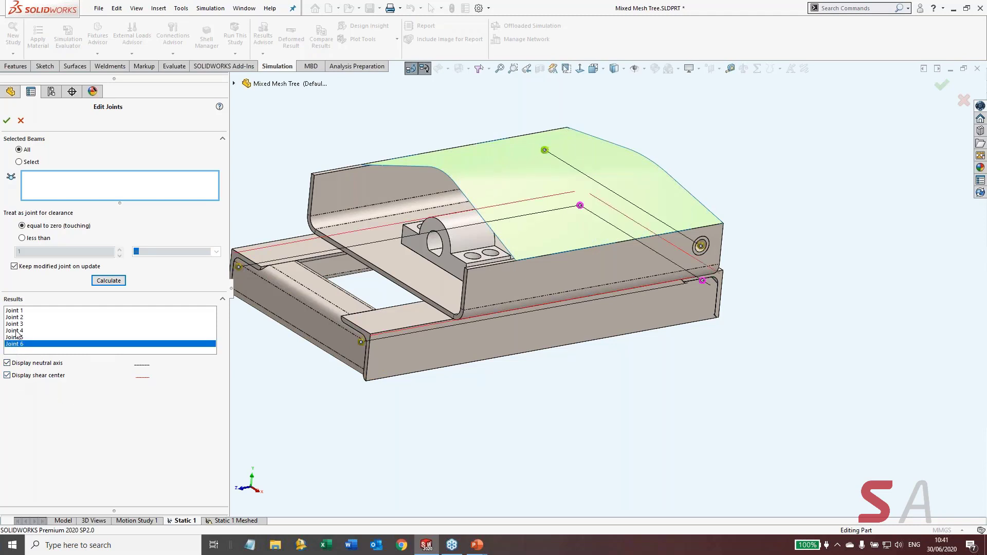
left_click(15, 330)
left_click(15, 317)
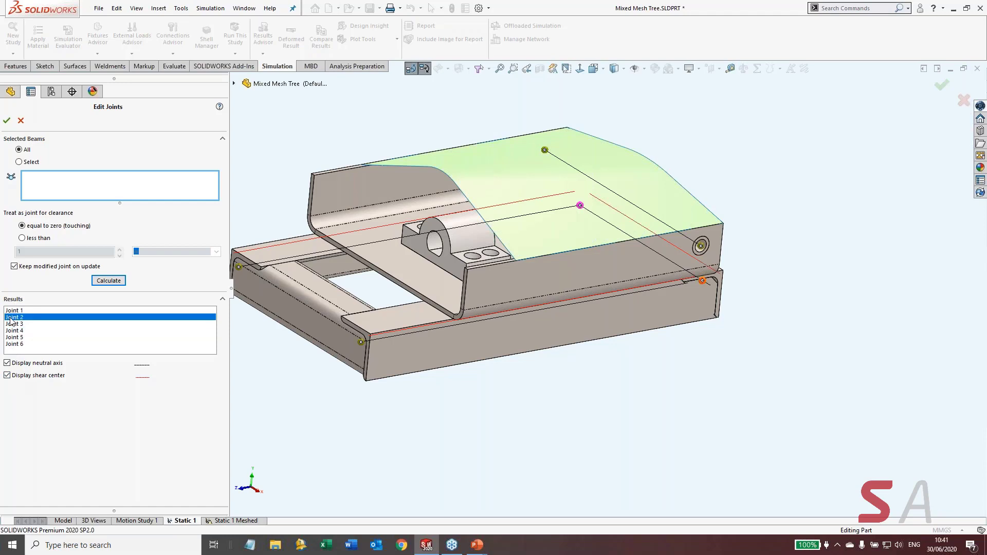
left_click(97, 281)
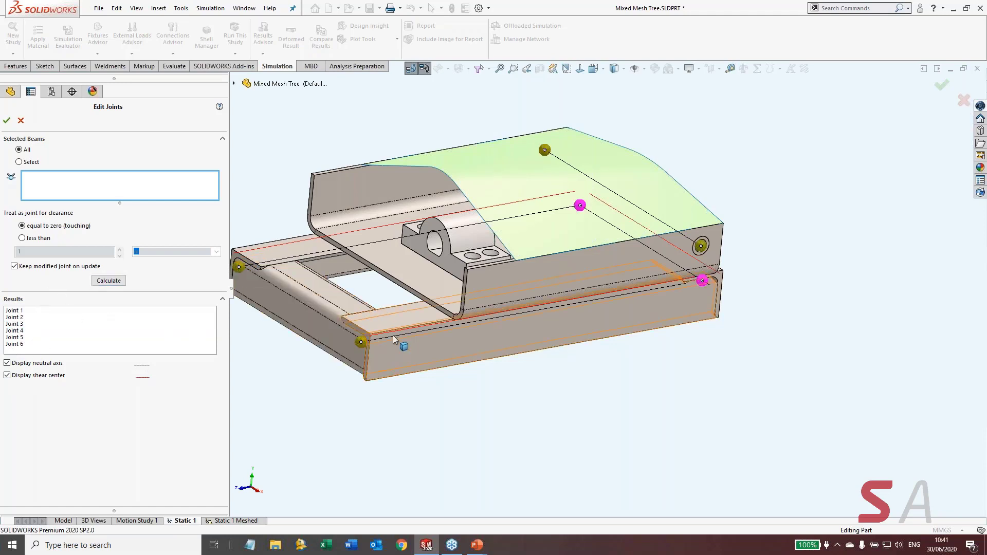
Compare the neutral axis and shear center lines at the L angles' corner joint, and accept the joint settings
mouse_move(397, 336)
middle_mouse_down()
mouse_move(394, 358)
mouse_move(389, 320)
mouse_move(381, 333)
middle_mouse_up()
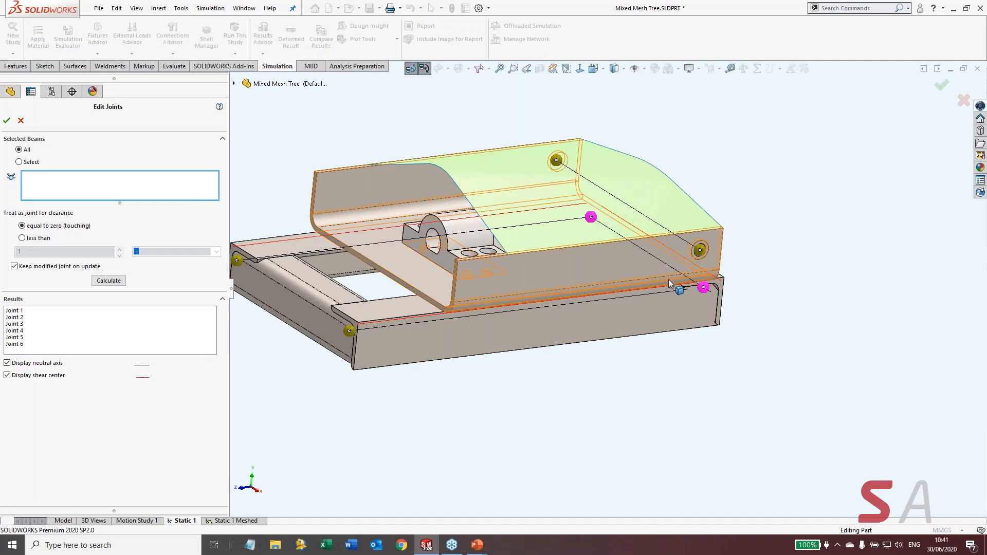
key("ctrl+4")
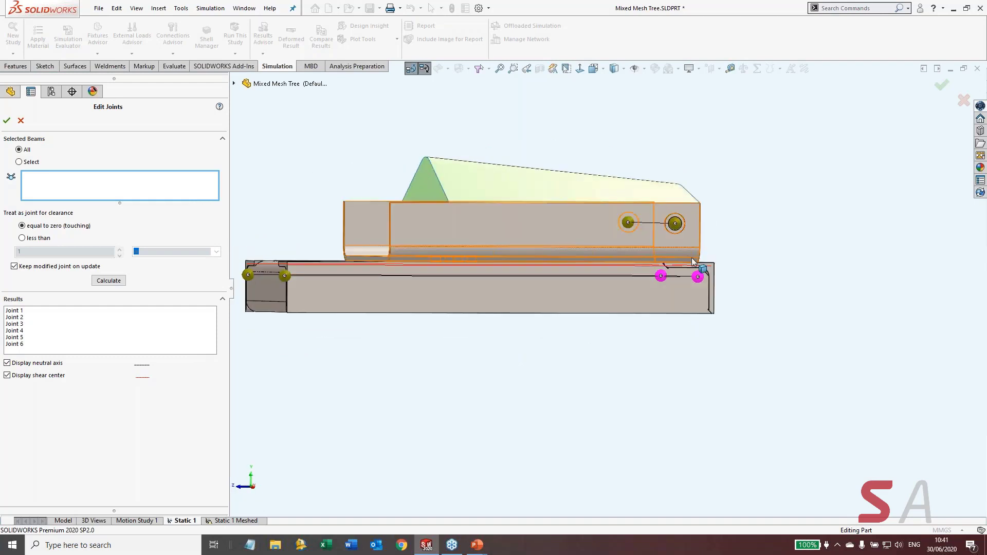
scroll(692, 262, "down", 6)
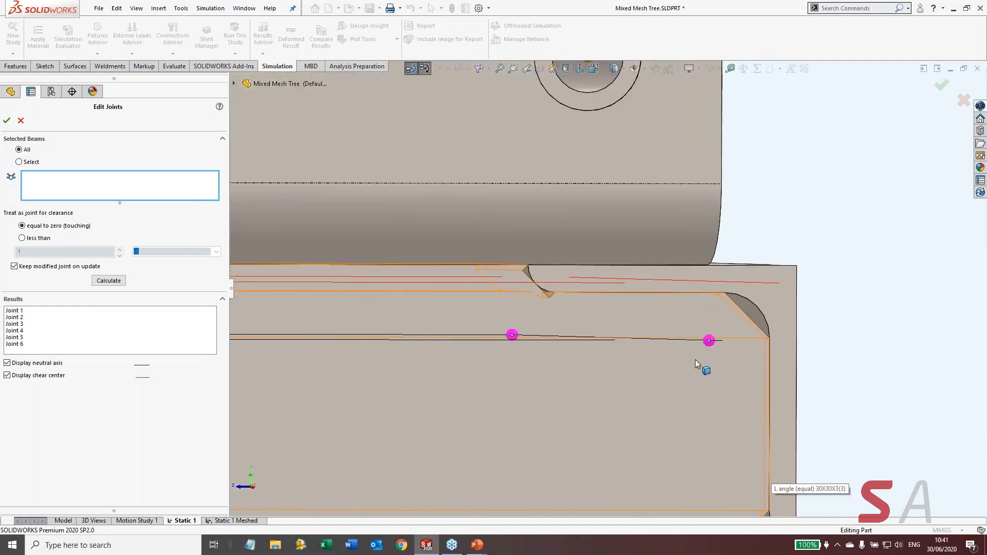
scroll(623, 358, "up", 3)
mouse_move(622, 359)
middle_mouse_down()
mouse_move(577, 356)
mouse_move(605, 362)
middle_mouse_up()
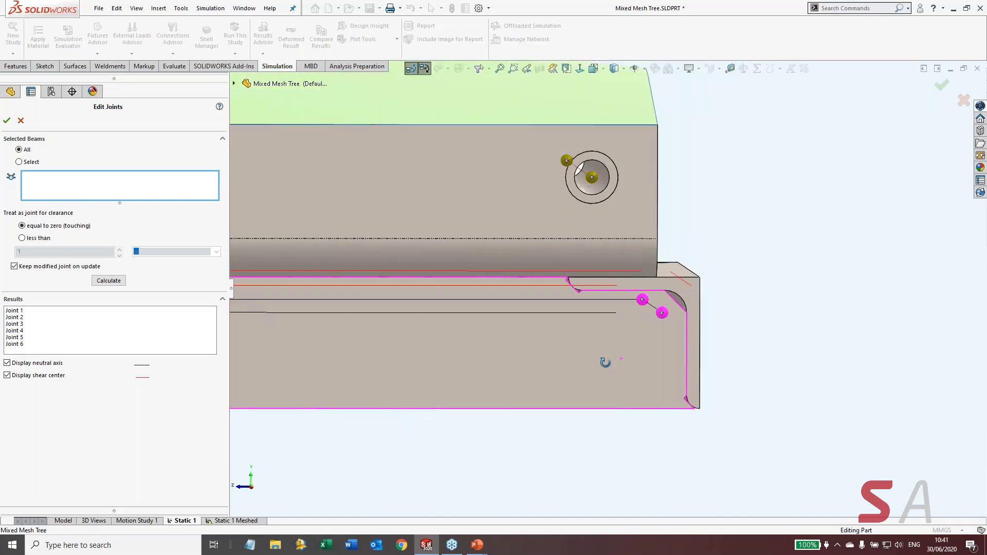
scroll(506, 358, "up", 5)
middle_click_drag(507, 358, 447, 372)
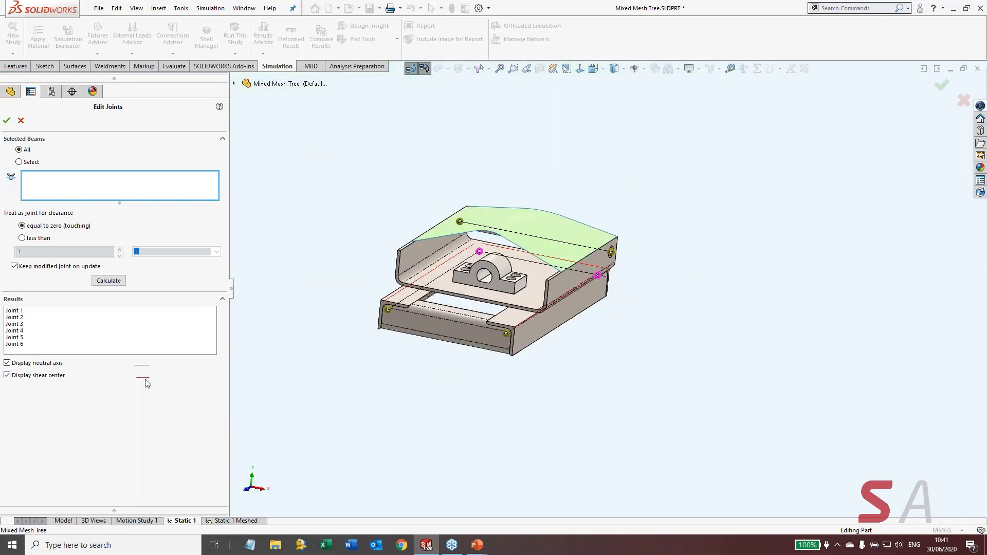
left_click(7, 121)
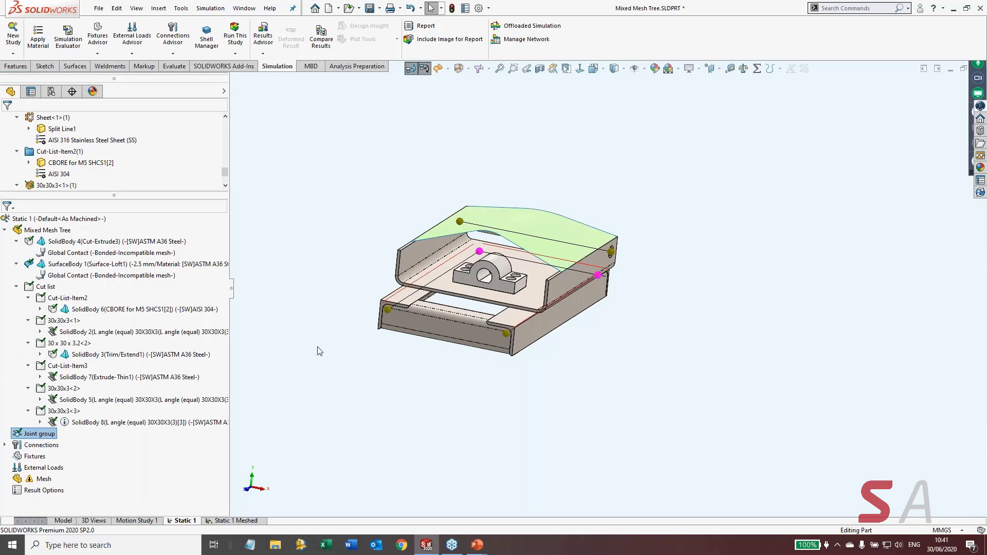
middle_click_drag(319, 351, 440, 412)
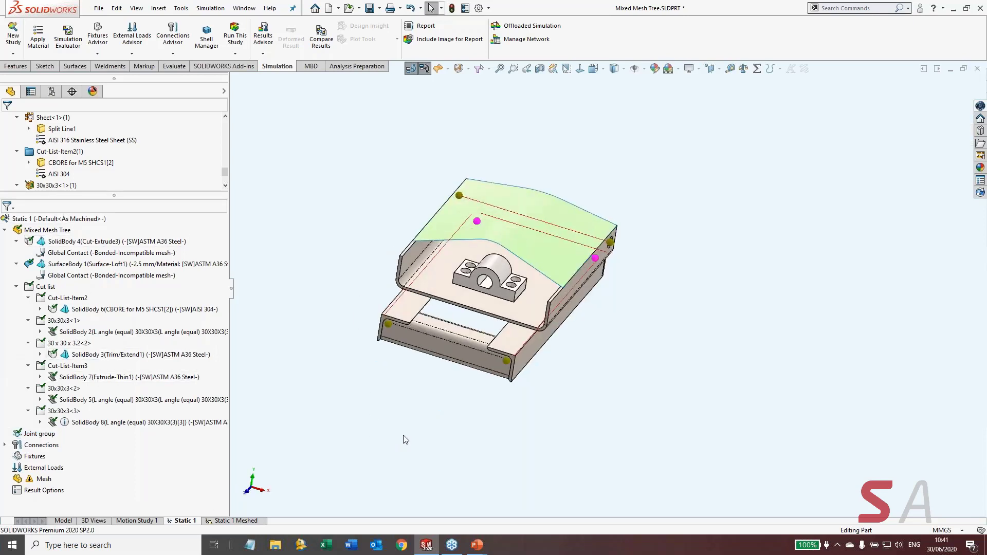
scroll(465, 272, "down", 2)
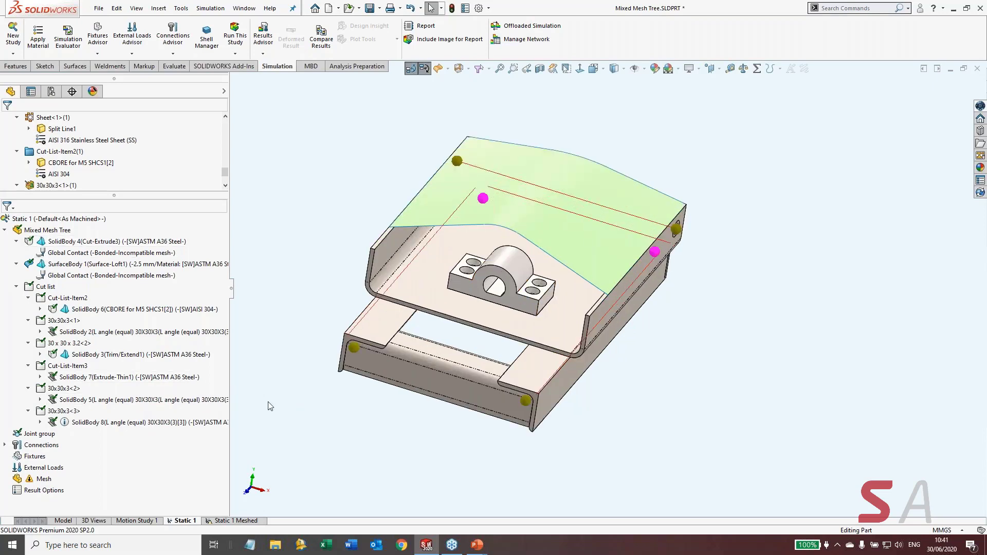
Switch to the PowerPoint slide show to review the topics covered so far
key("alt+Tab")
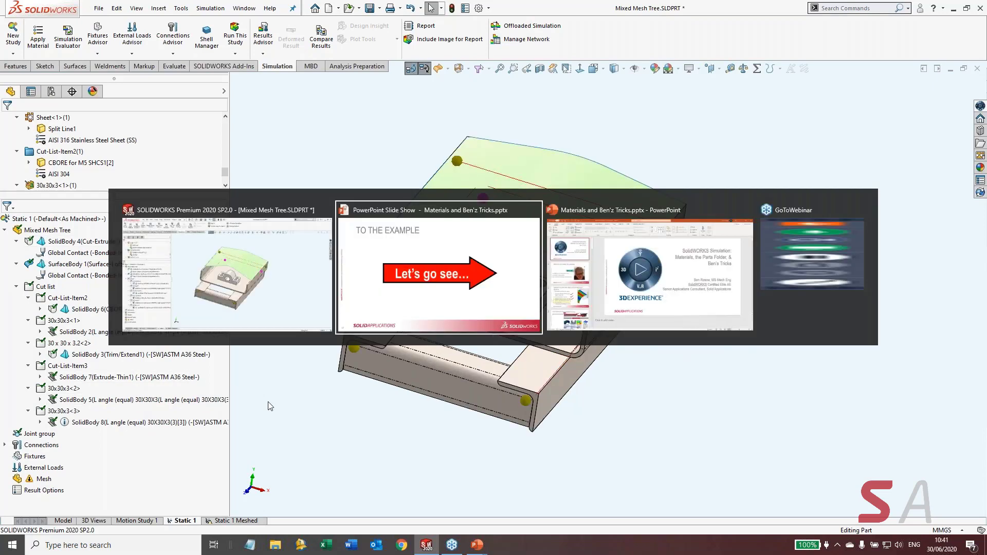
left_click(364, 233)
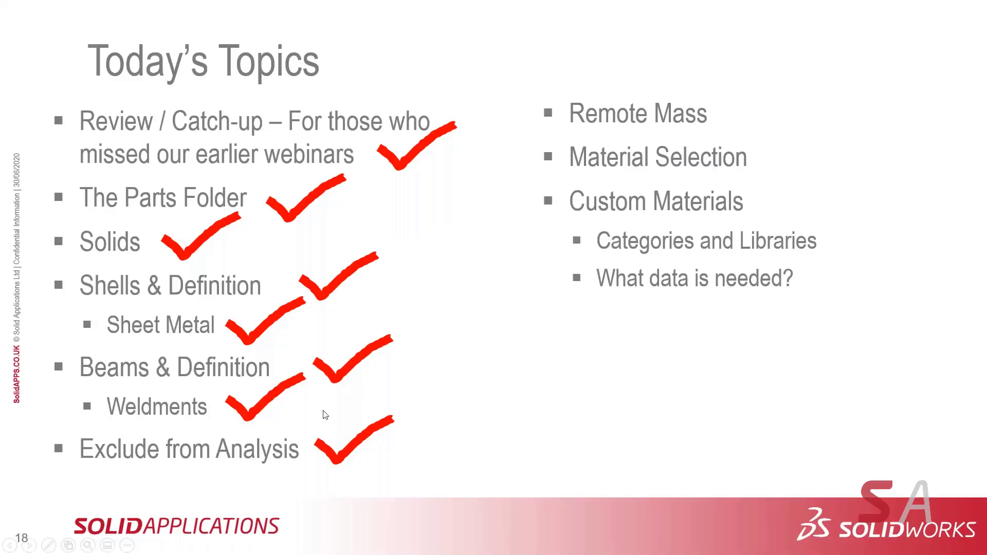
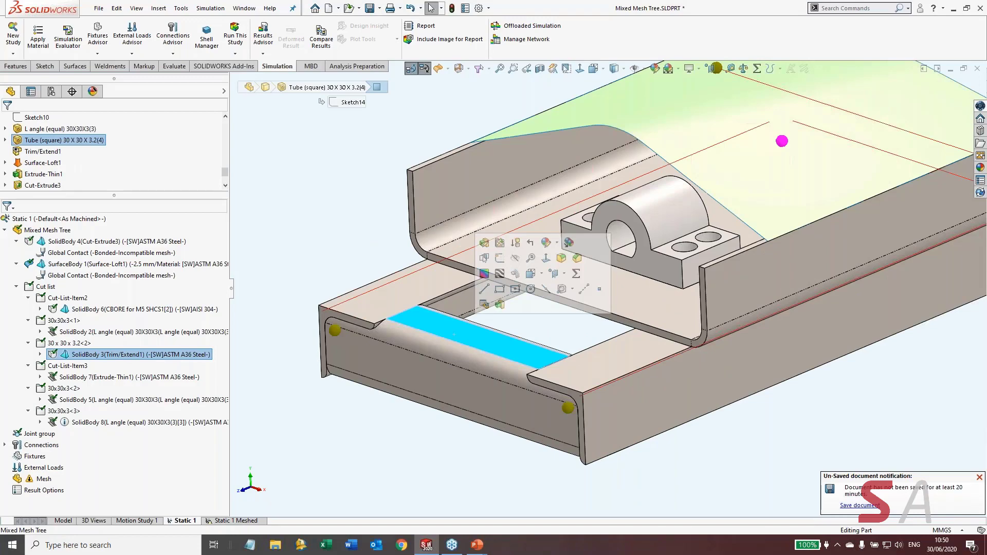
Open the material settings for the square tube body SolidBody 3(Trim/Extend1) in the study
right_click(162, 357)
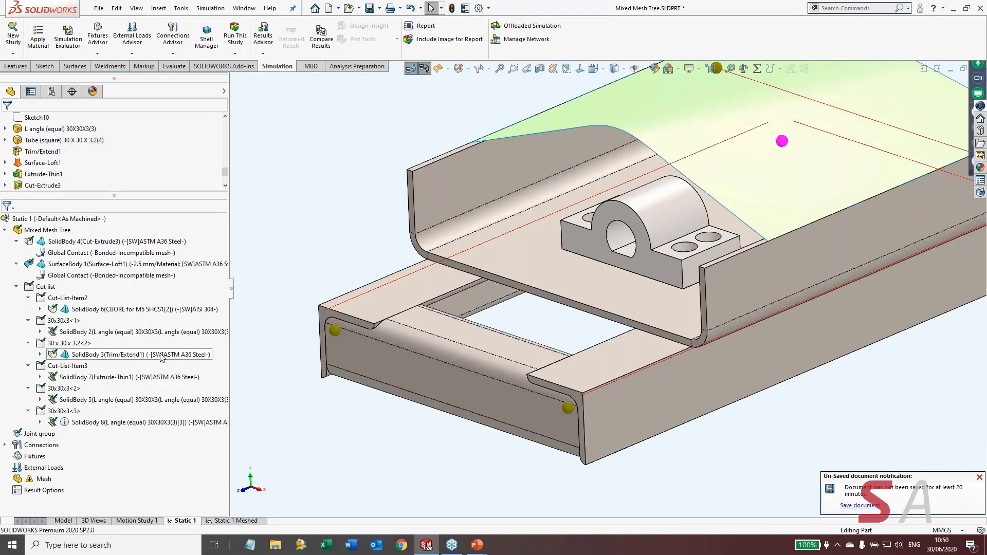
left_click(162, 358)
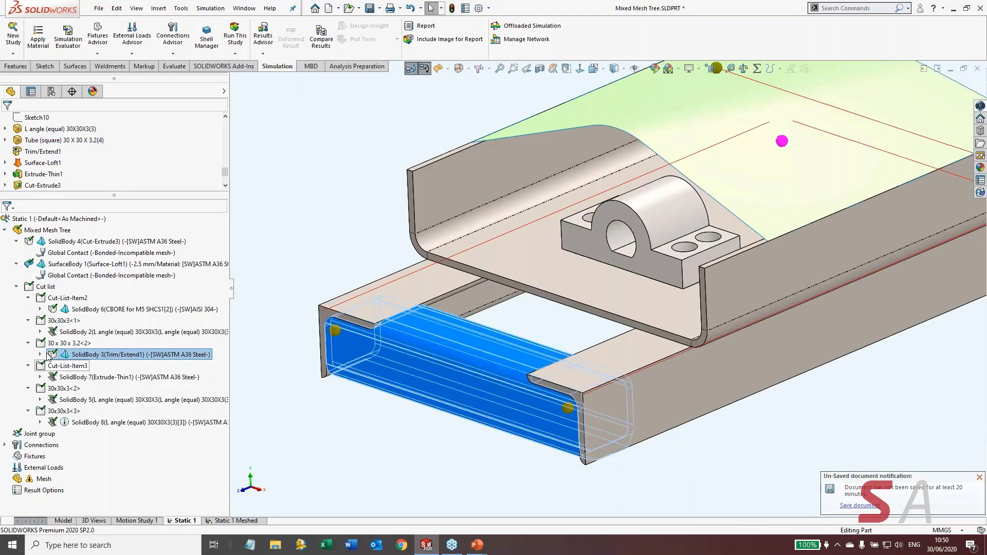
right_click(50, 358)
mouse_move(94, 179)
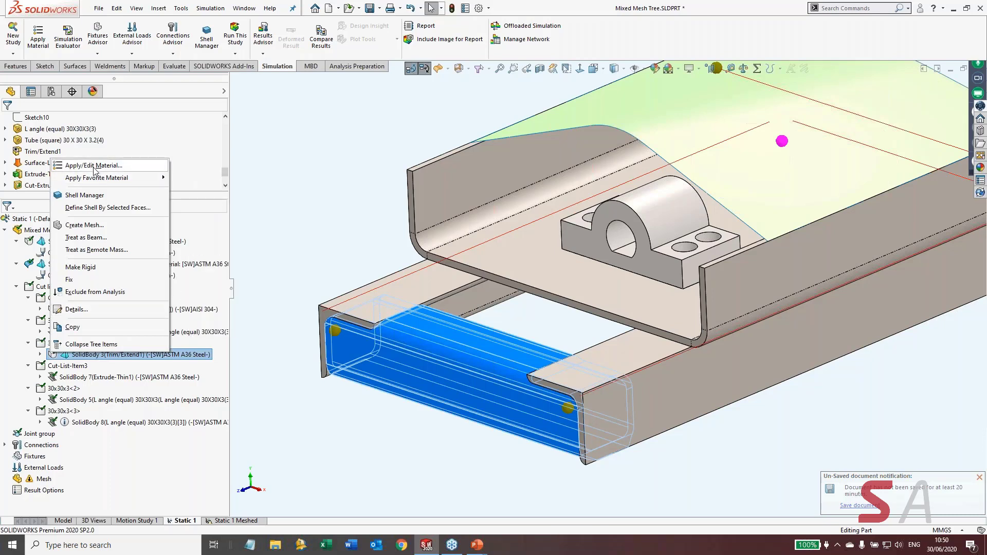
left_click(94, 166)
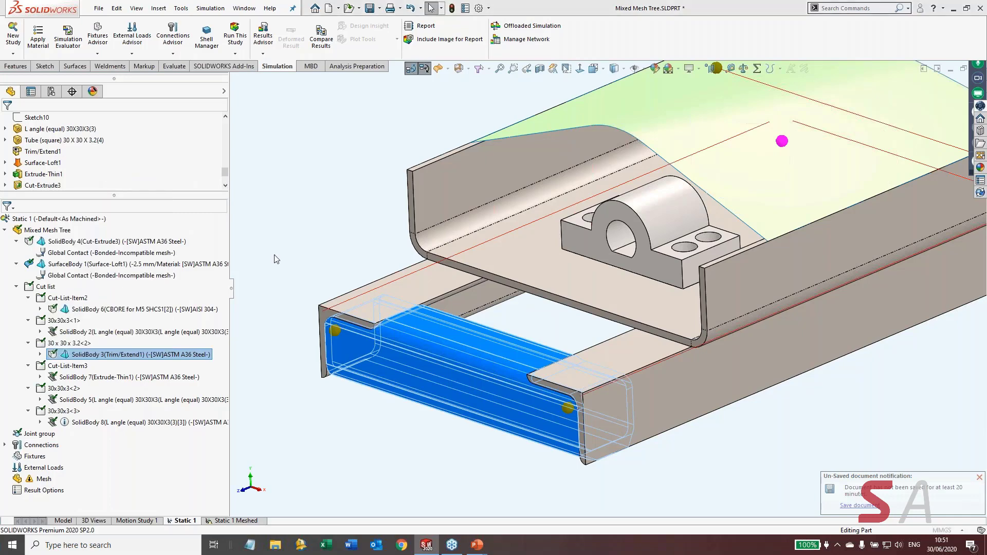
Browse the SOLIDWORKS DIN Materials library, including its DIN Steel (Alloyed) category, and collapse it again
left_click_drag(156, 125, 163, 77)
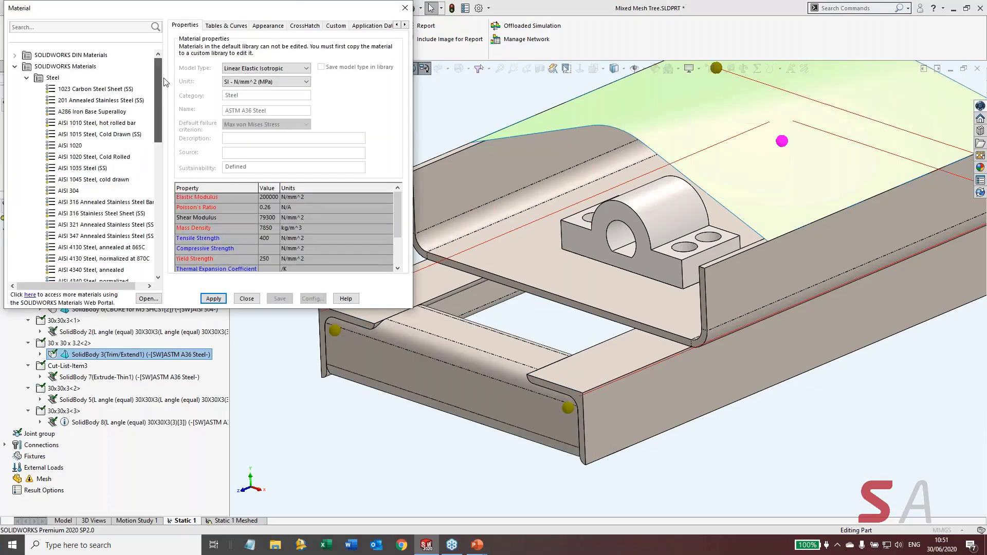
left_click(26, 78)
left_click(15, 67)
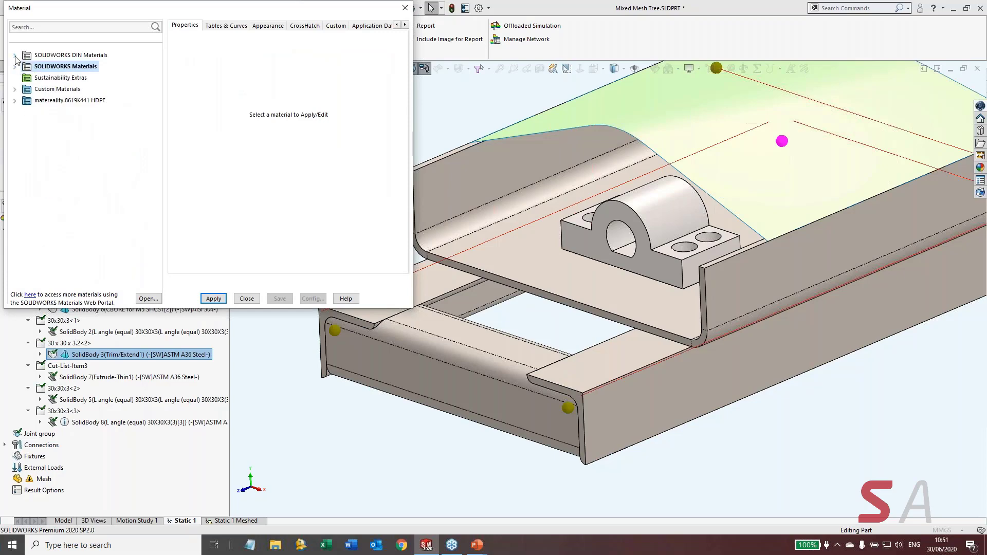
left_click(15, 56)
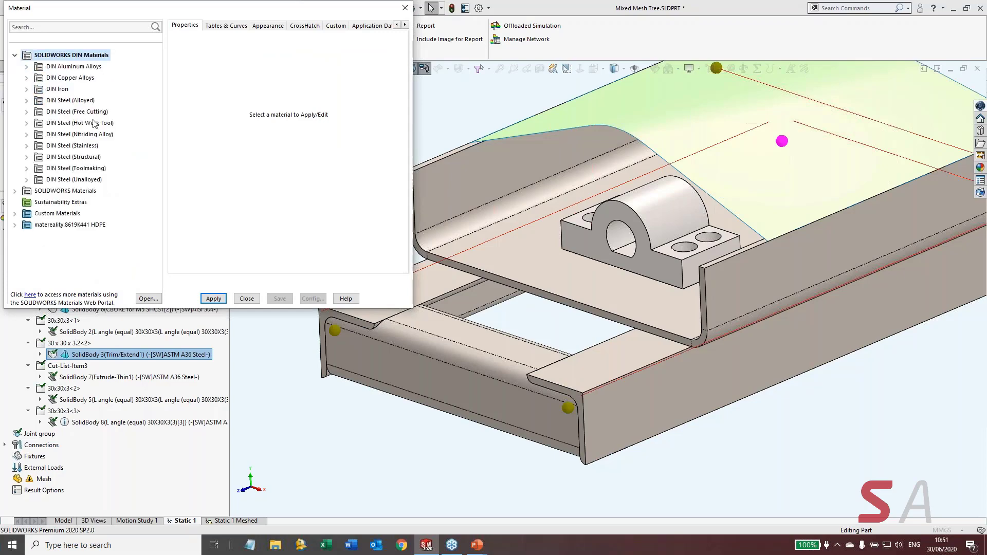
left_click(27, 100)
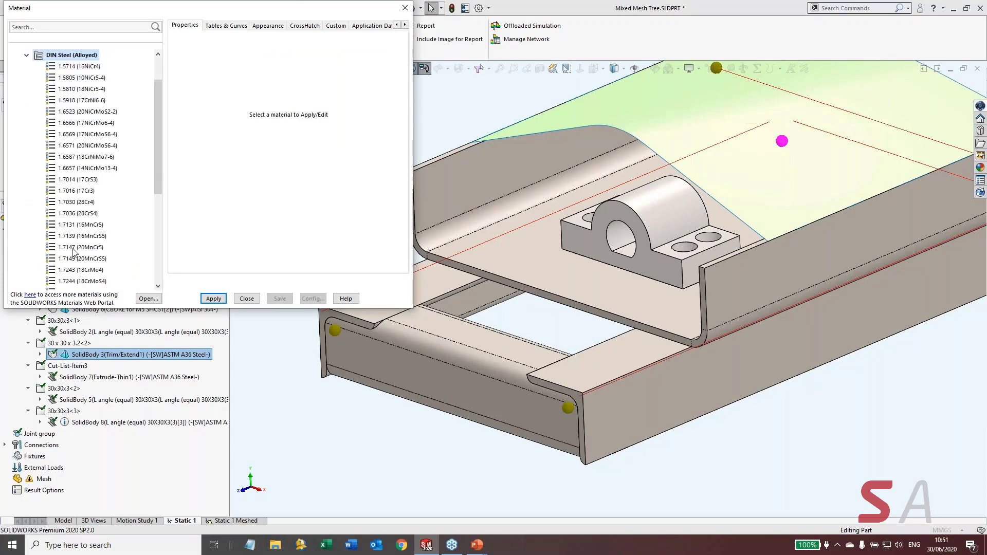
mouse_move(159, 106)
left_mouse_down()
mouse_move(162, 149)
mouse_move(161, 94)
left_mouse_up()
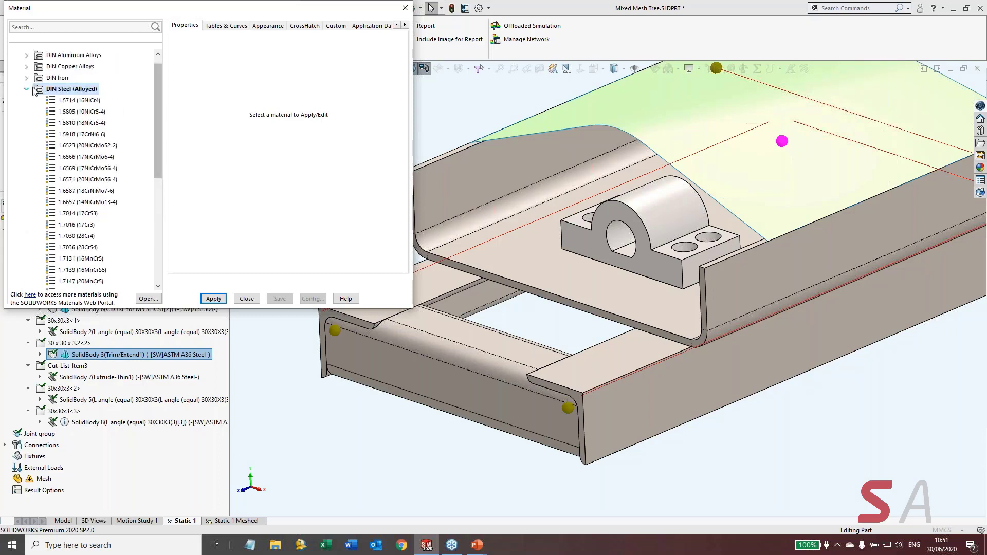
left_click(28, 88)
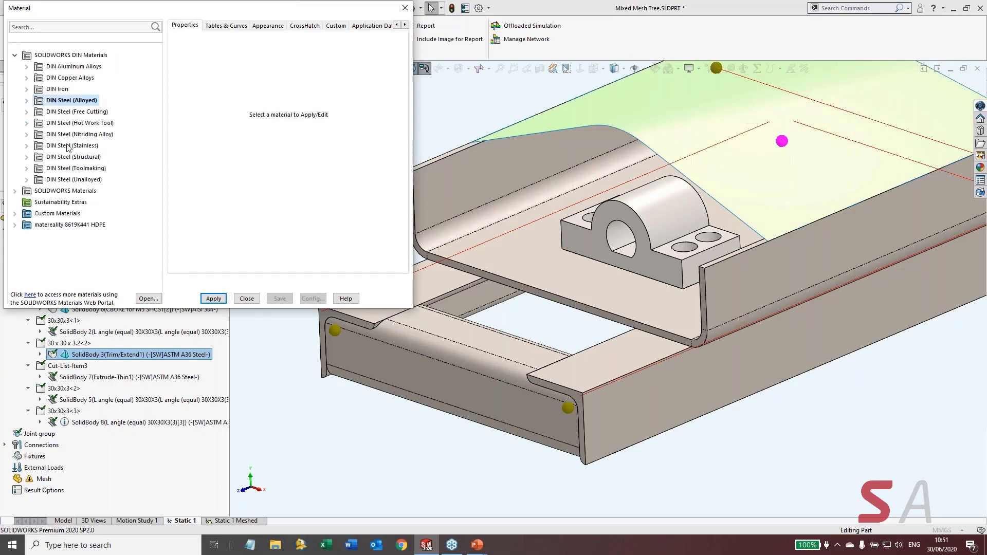
left_click(15, 55)
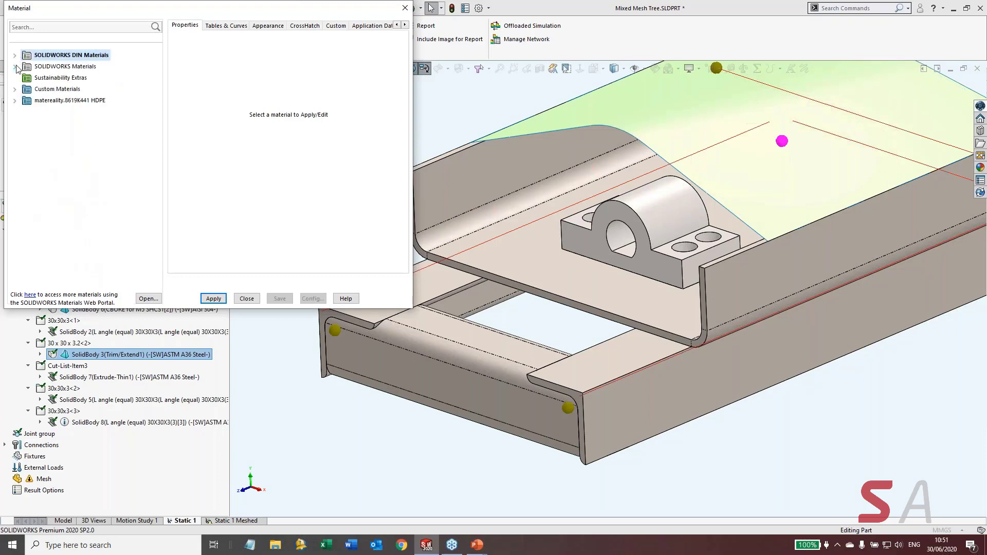
Look through the Steel category of the SOLIDWORKS Materials library
left_click(15, 66)
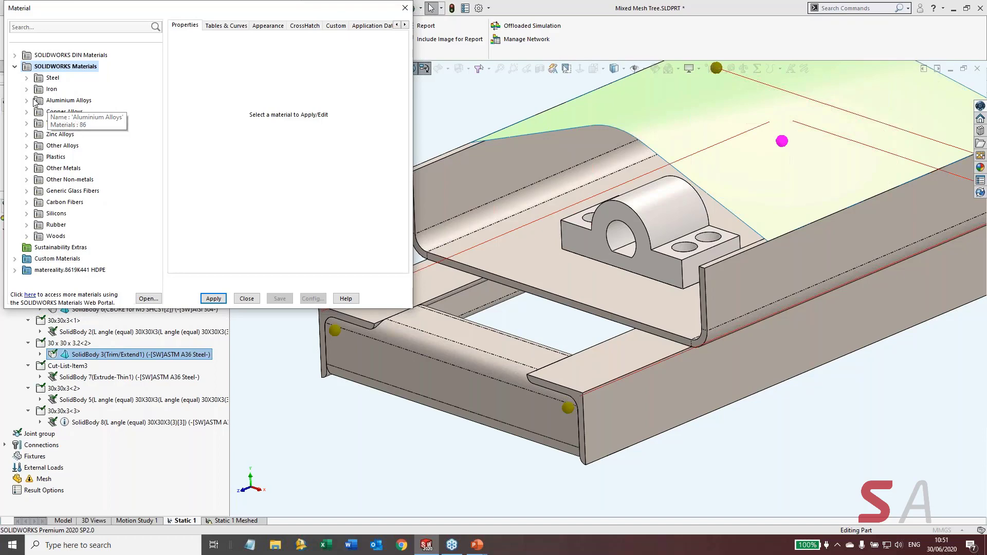
left_click(26, 77)
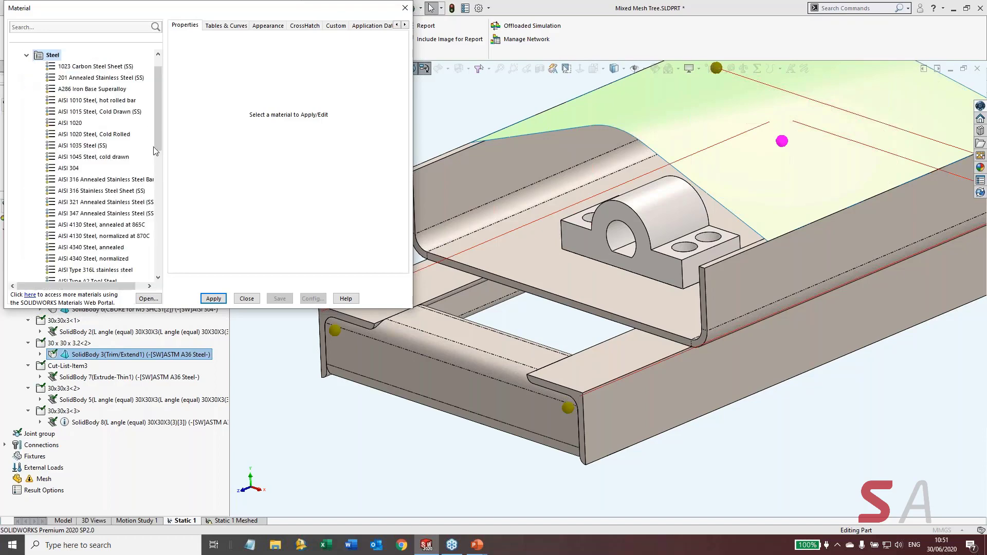
left_click(159, 222)
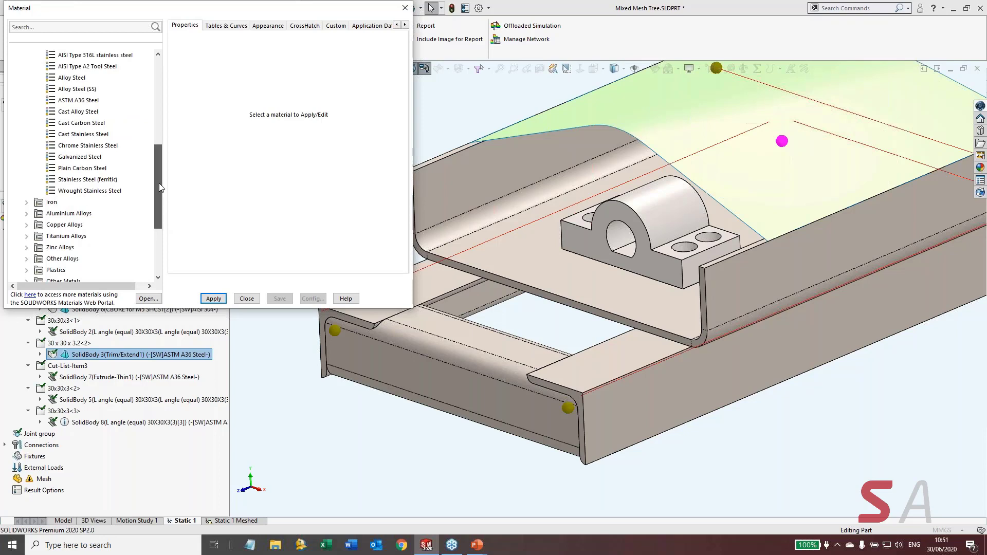
scroll(160, 182, "up", 1)
left_click_drag(160, 179, 156, 97)
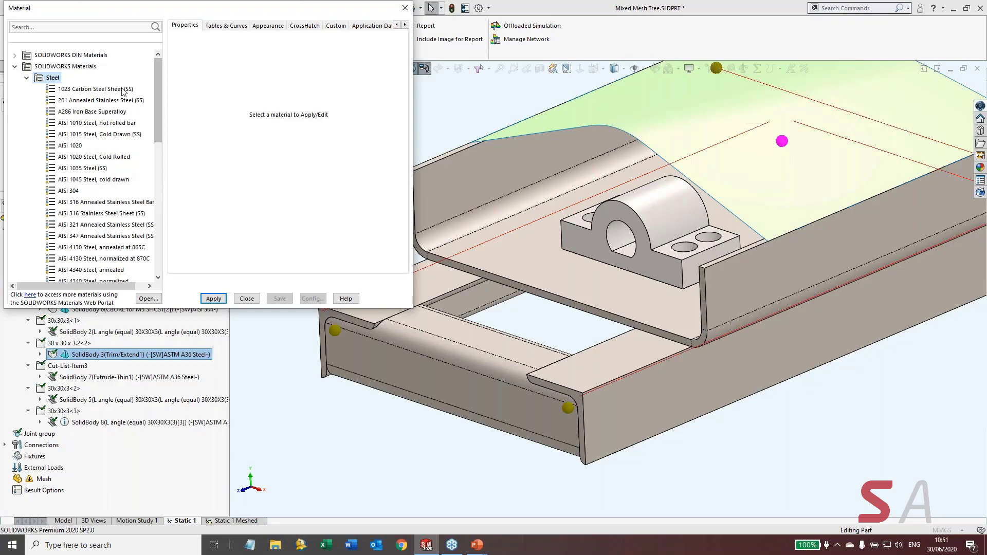
Show the properties of 1023 Carbon Steel Sheet (SS) and check which unit systems are available
left_click(61, 90)
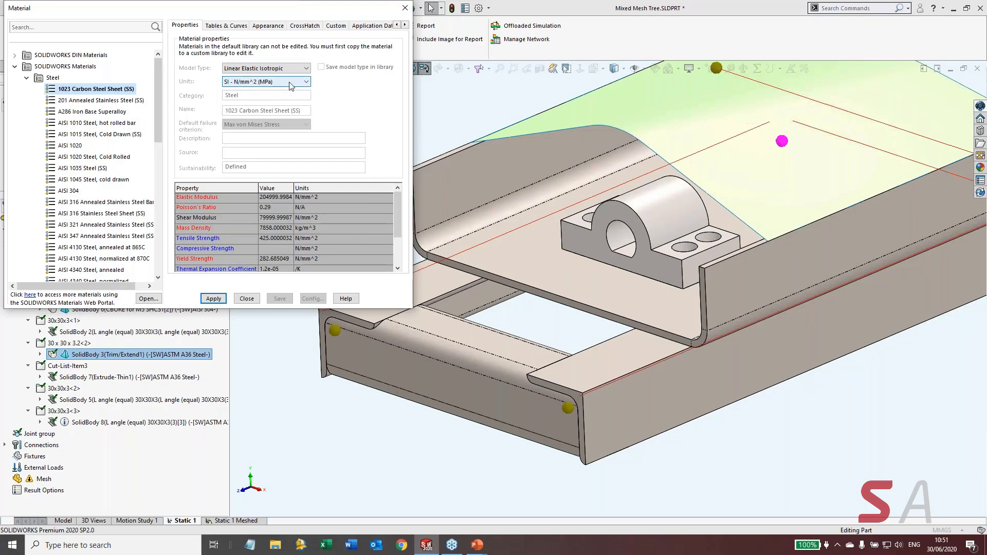
left_click(306, 81)
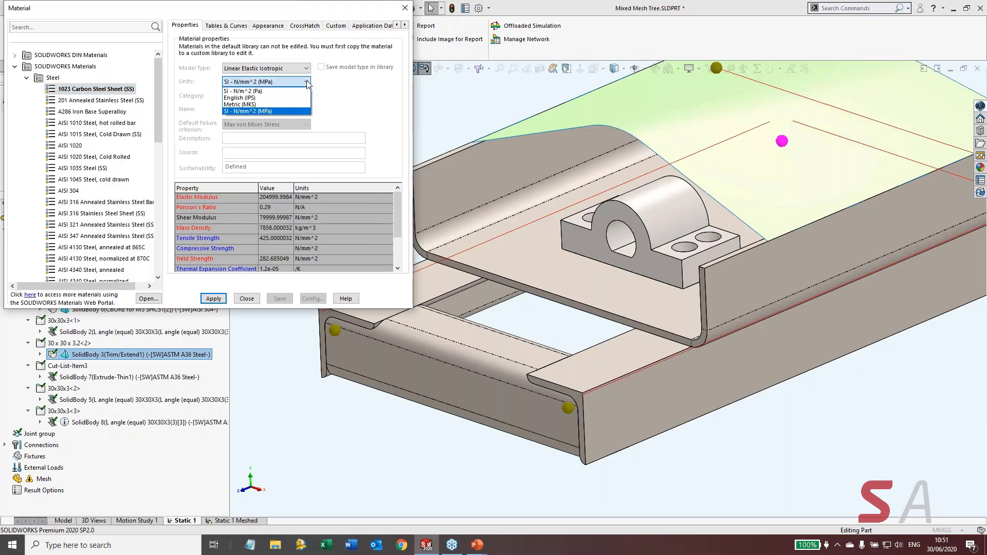
left_click(307, 83)
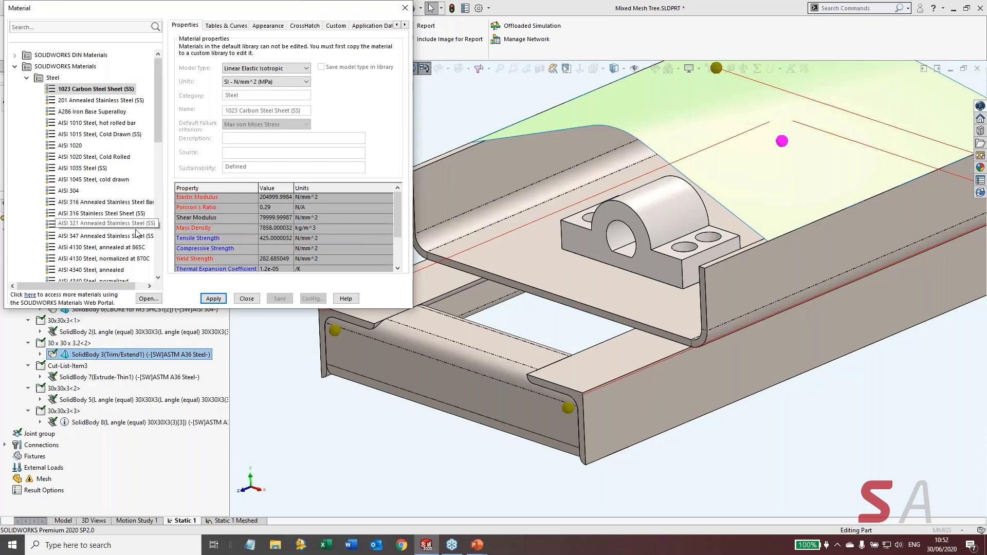
Compare the properties of AISI 1020, 1023 Carbon Steel Sheet (SS) and Plain Carbon Steel, especially the yield strength
left_click(82, 146)
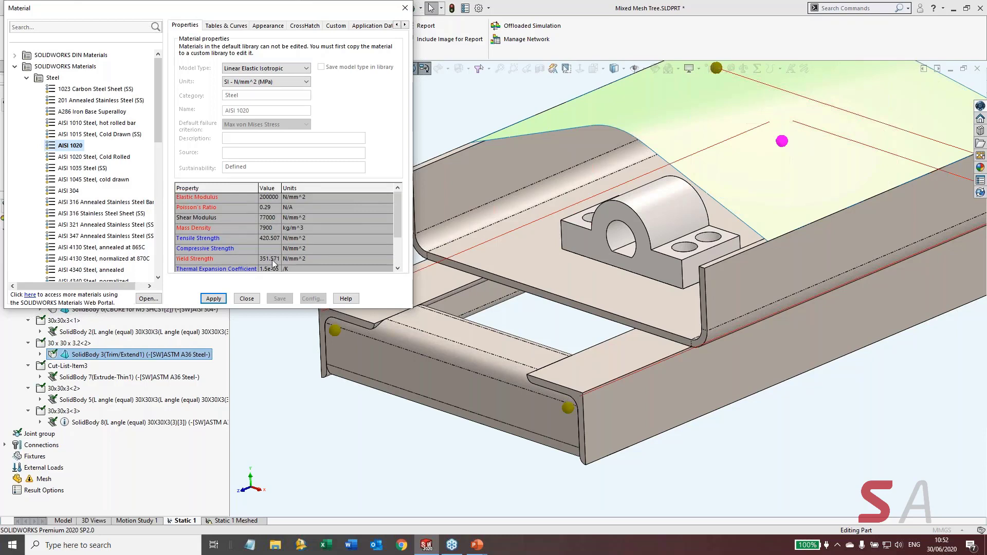
left_click(129, 88)
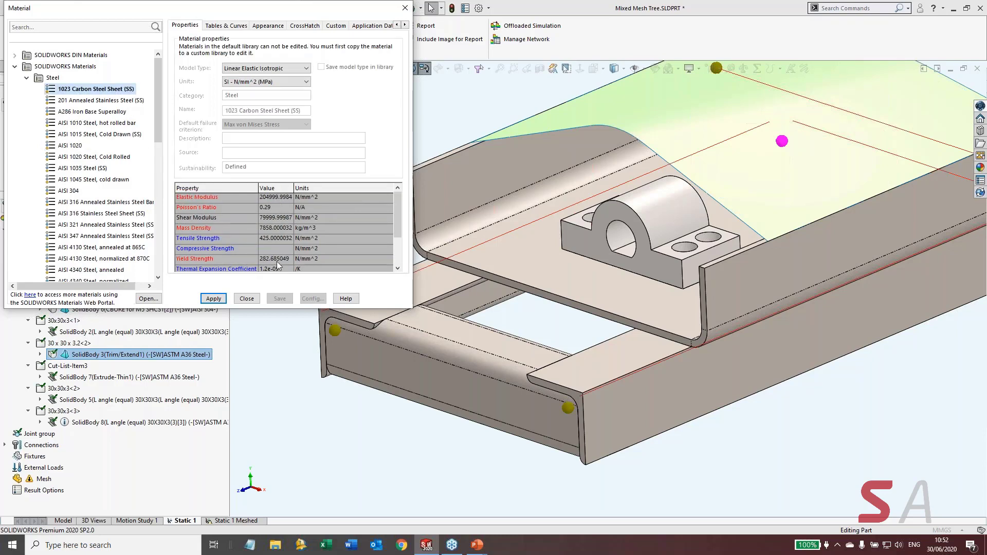
left_click(78, 146)
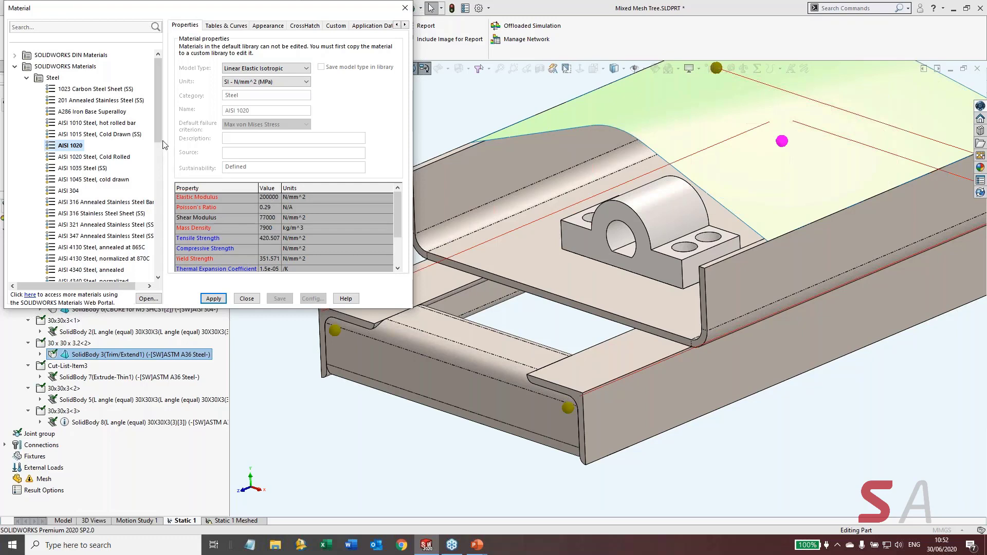
left_click_drag(159, 138, 161, 197)
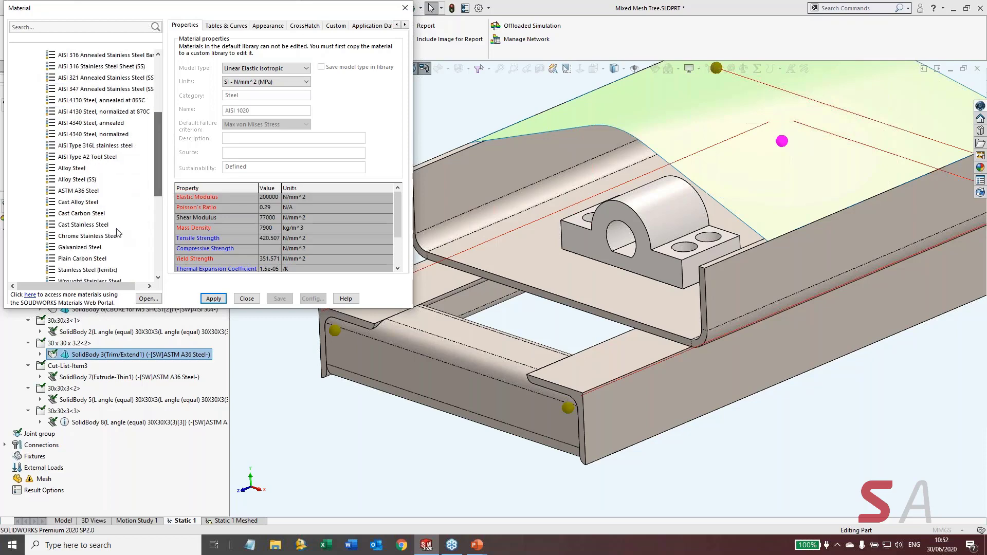
left_click(90, 259)
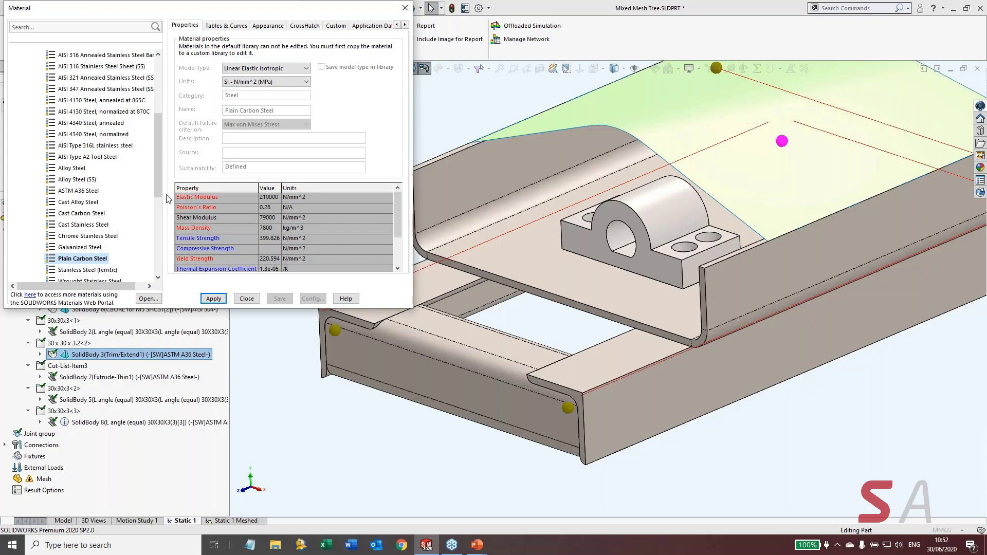
Apply 1023 Carbon Steel Sheet (SS) to SolidBody 3(Trim/Extend1) and close the material settings
left_click_drag(157, 165, 156, 116)
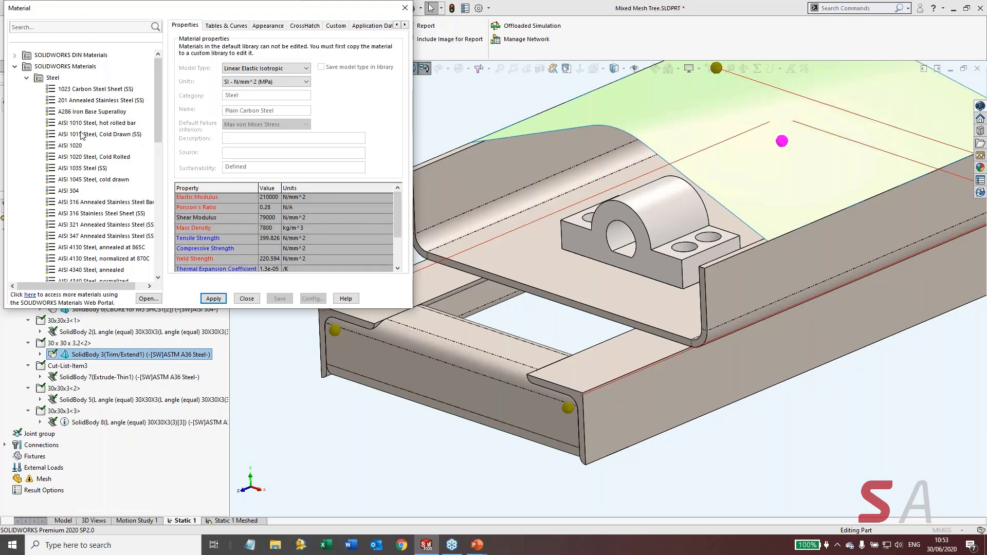
left_click(99, 90)
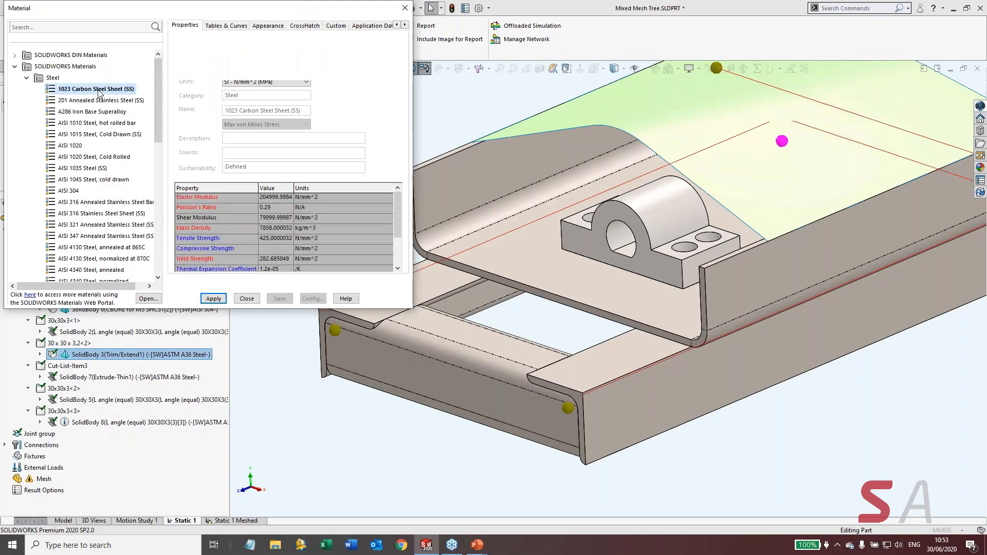
left_click(212, 299)
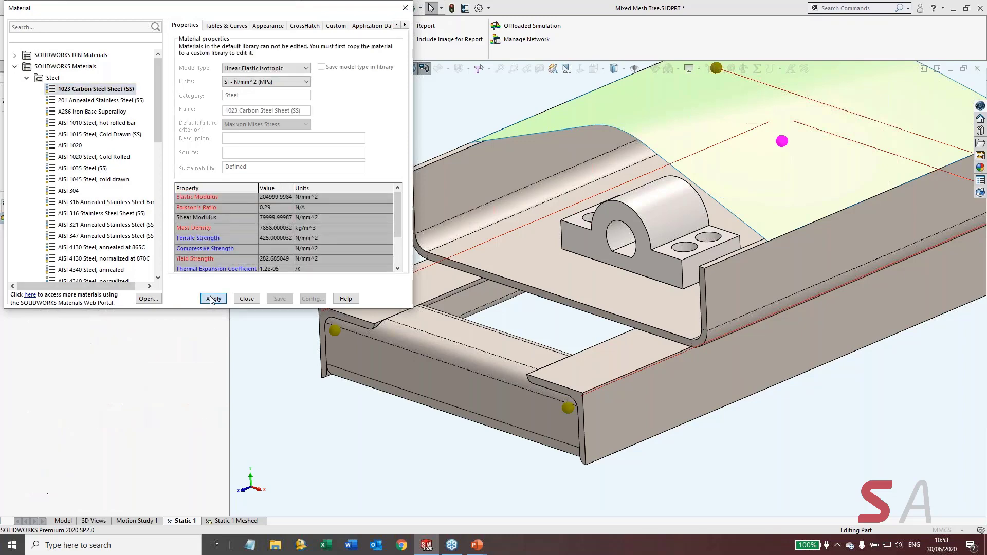
left_click(246, 299)
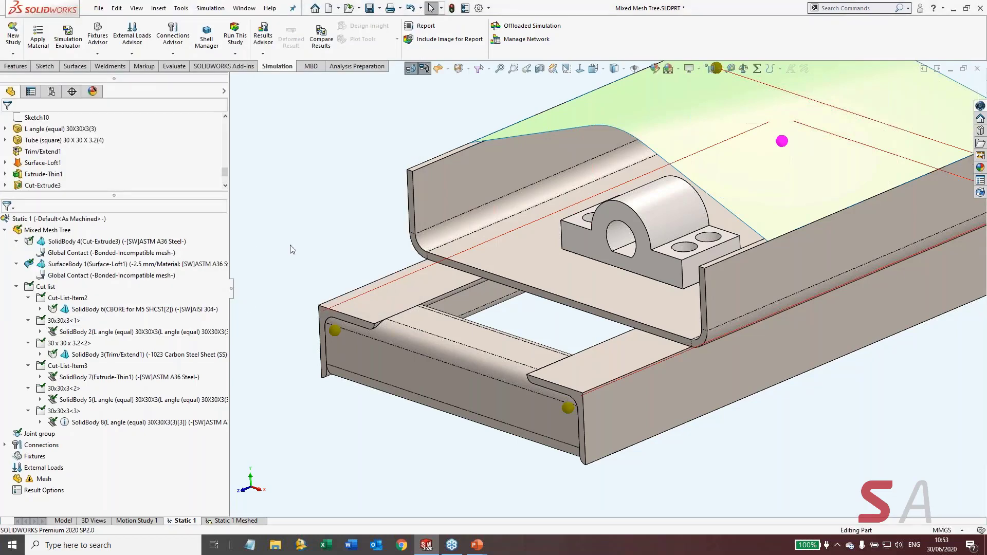
Check the Mixed Mesh Tree part folder's options for applying a material to all bodies, without applying one
left_click(51, 231)
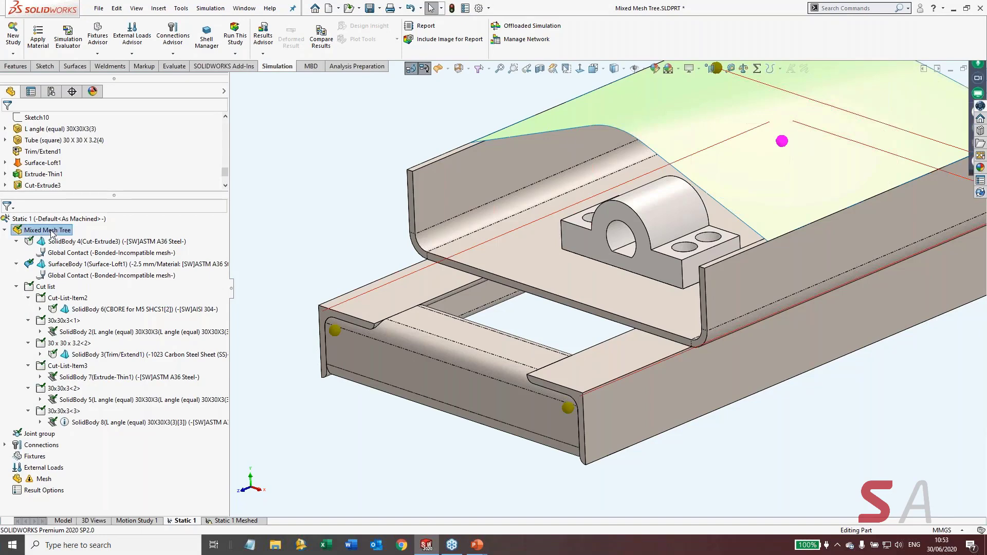
right_click(51, 232)
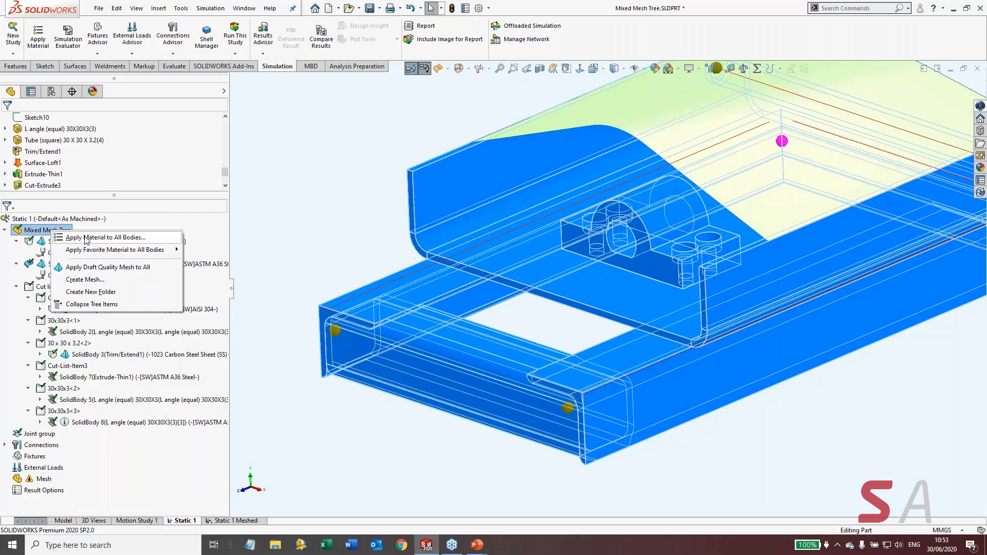
left_click(309, 234)
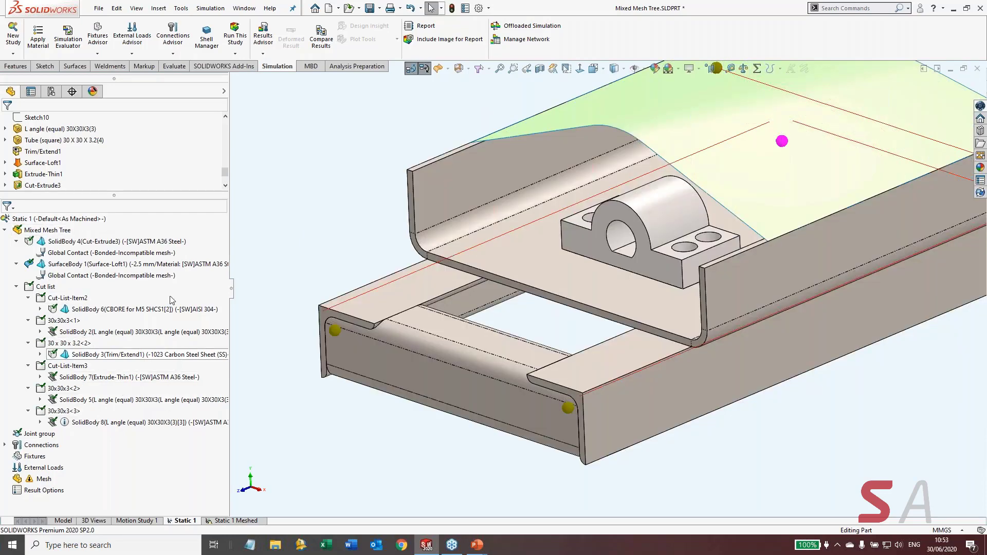
Switch to the PowerPoint slide show and highlight the Custom Materials topic
key("alt+Tab")
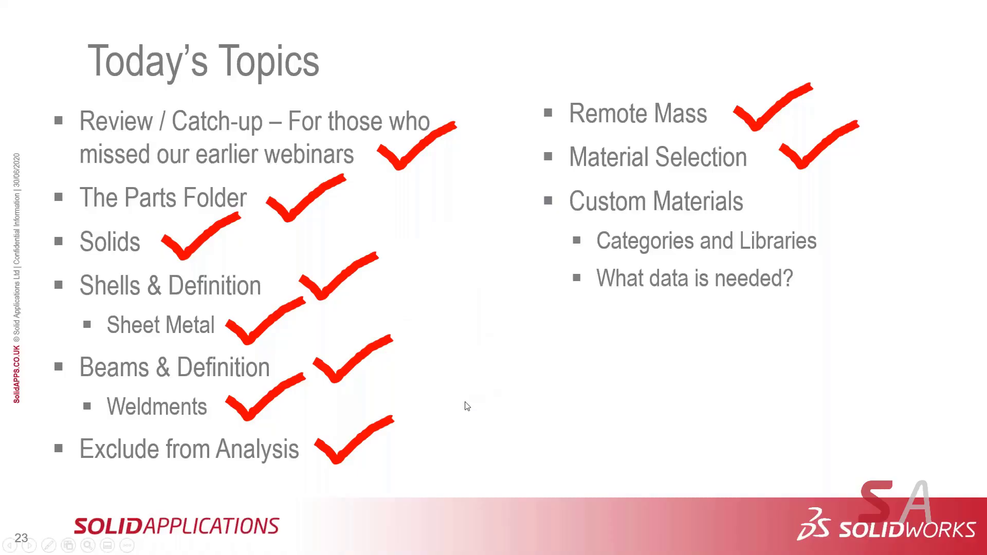
left_click(488, 411)
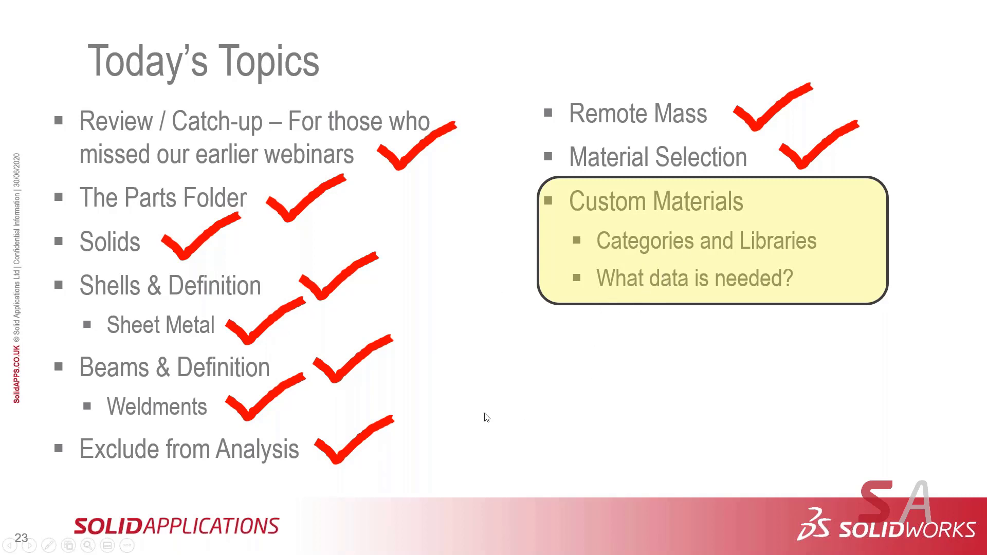
Go through the Custom Materials slides up to the example slide and switch back to SOLIDWORKS
left_click(403, 334)
left_click(403, 335)
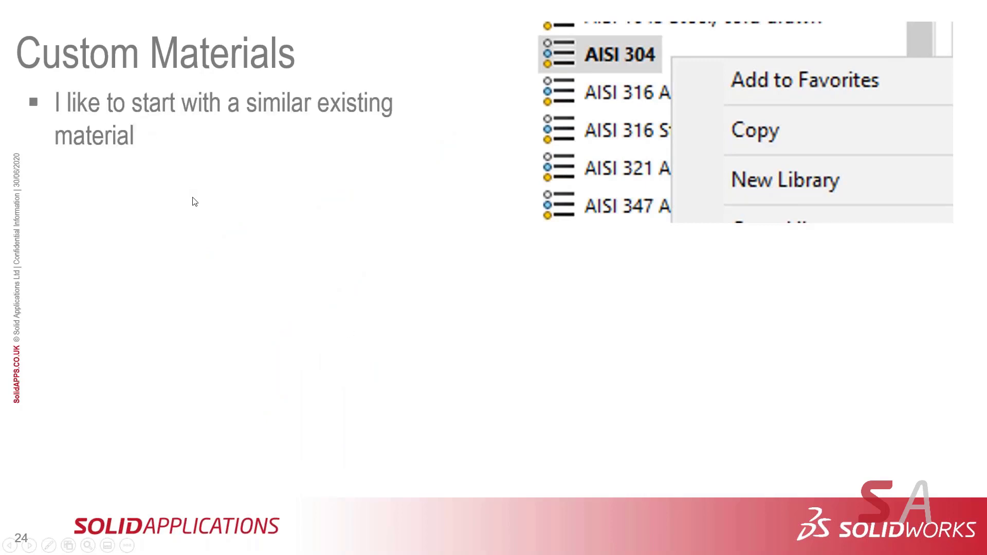
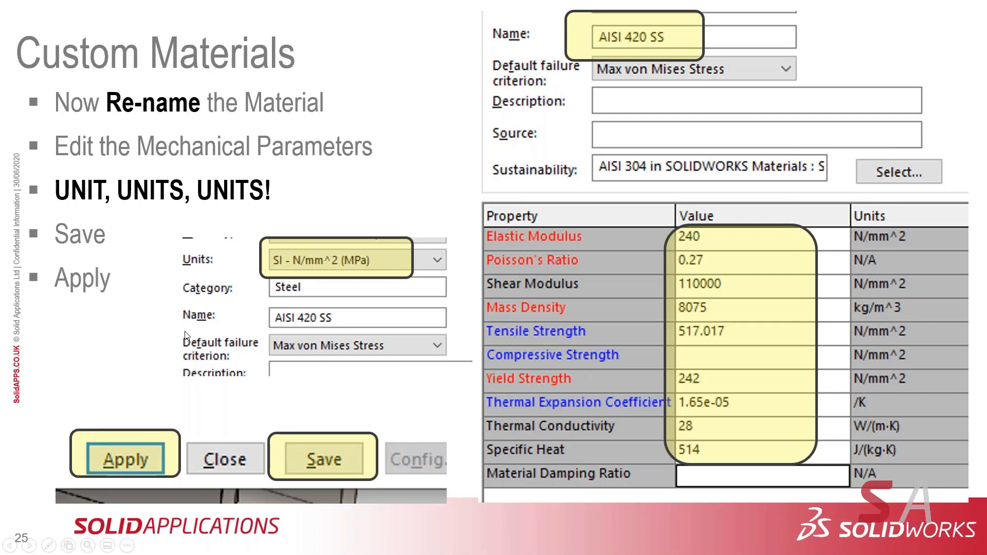
left_click(172, 344)
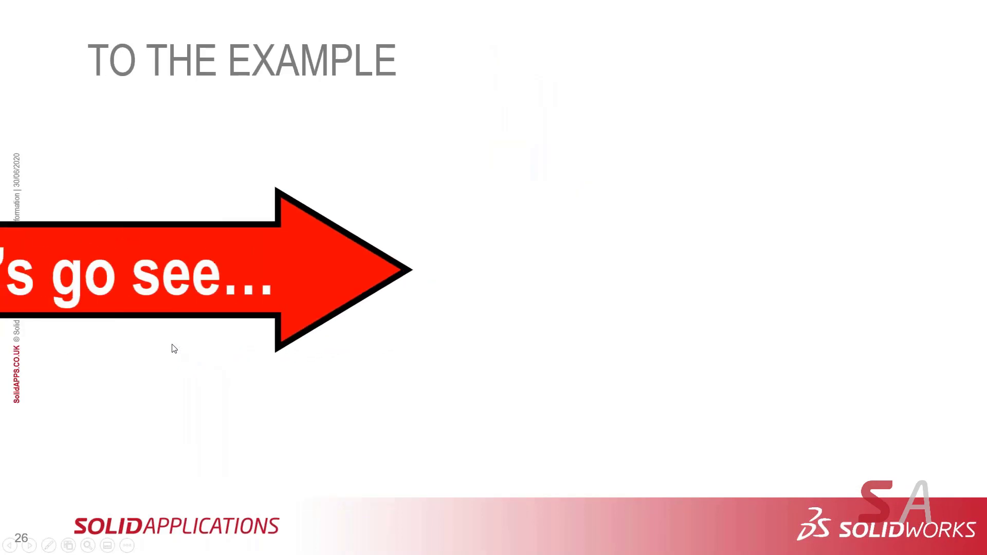
key("alt+Tab")
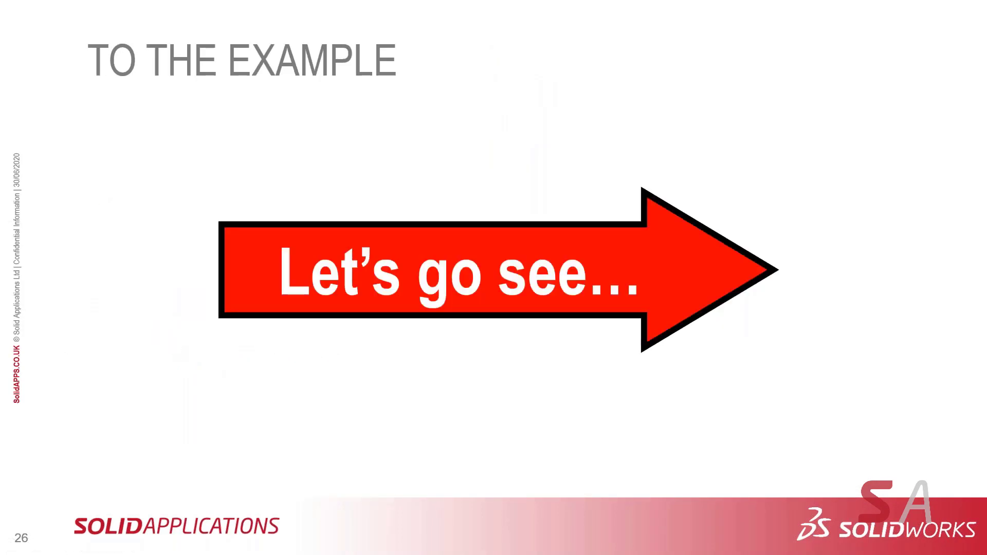
key("alt+Tab")
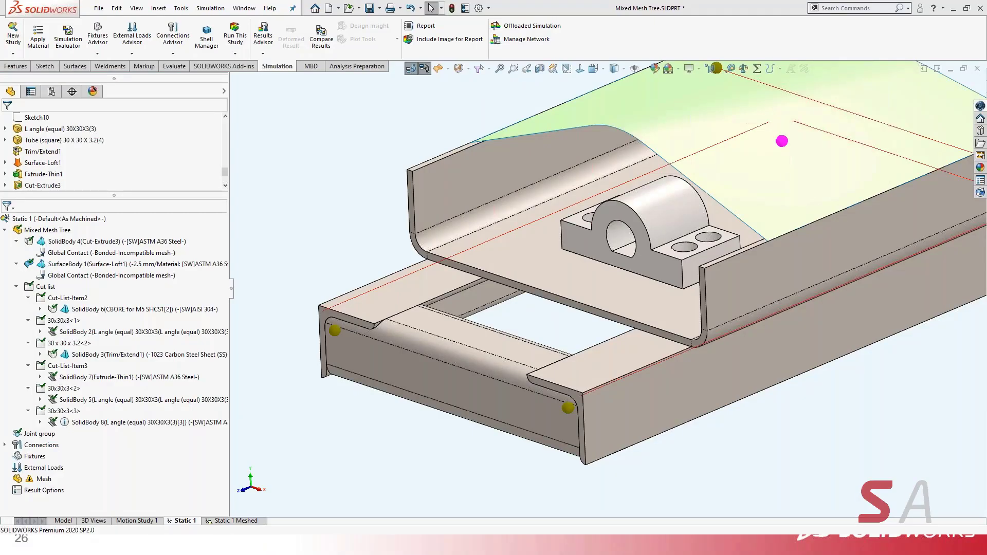
Open the material settings of SolidBody 3(Trim/Extend1) and copy AISI 304 from the SOLIDWORKS Materials library
left_click(451, 334)
right_click(115, 354)
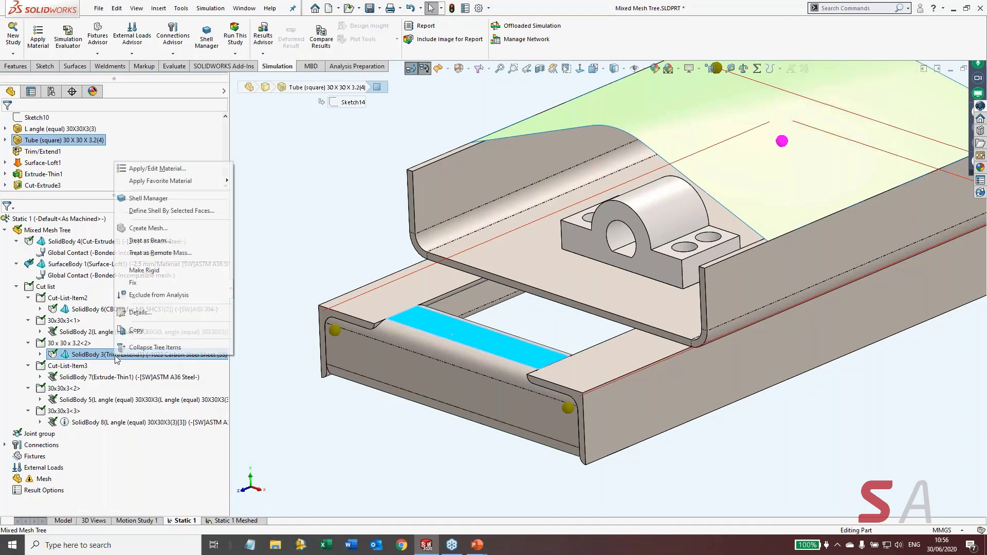
left_click(161, 169)
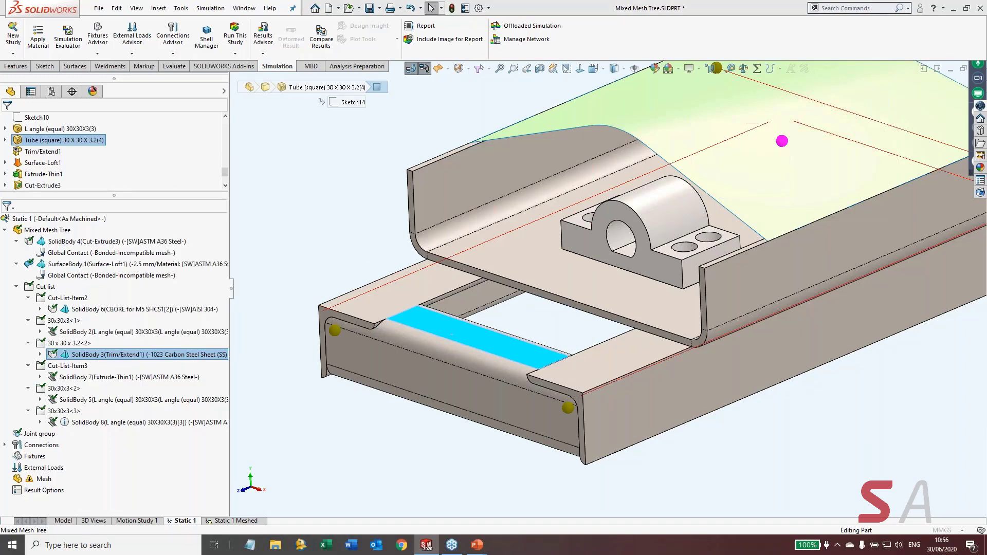
left_click_drag(161, 145, 161, 161)
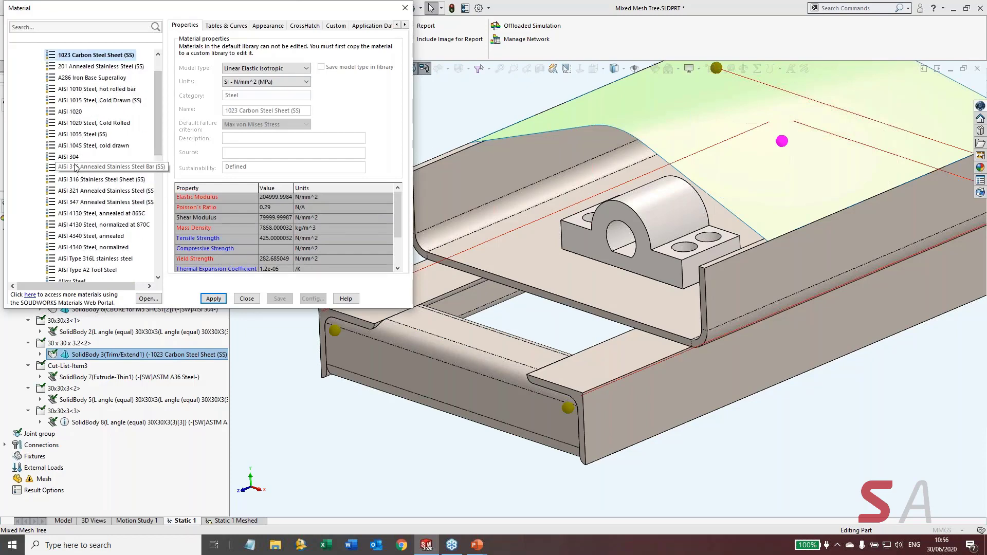
left_click(73, 160)
right_click(73, 158)
left_click(95, 179)
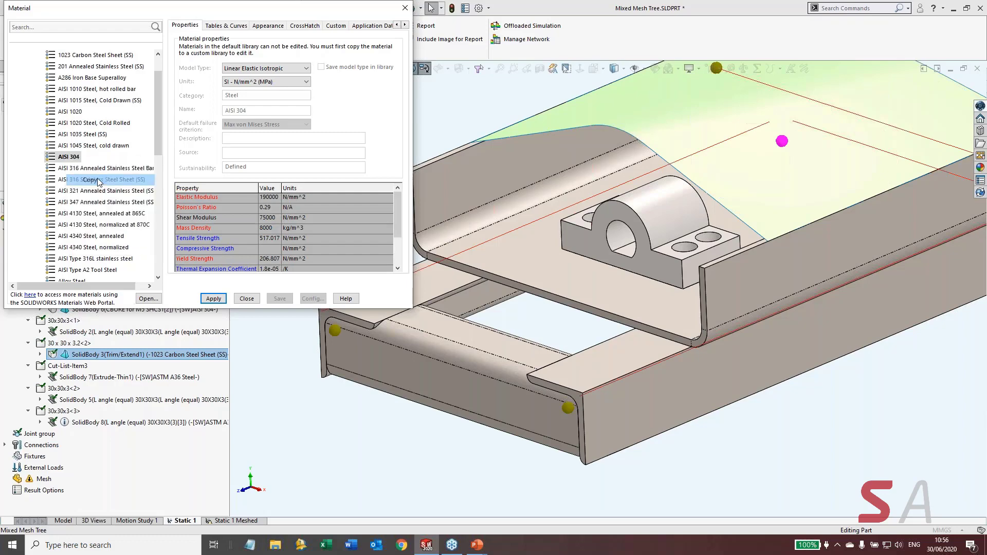
Paste the copied AISI 304 into the Steel category of the Custom Materials library
left_click(158, 63)
left_click(15, 67)
left_click(15, 88)
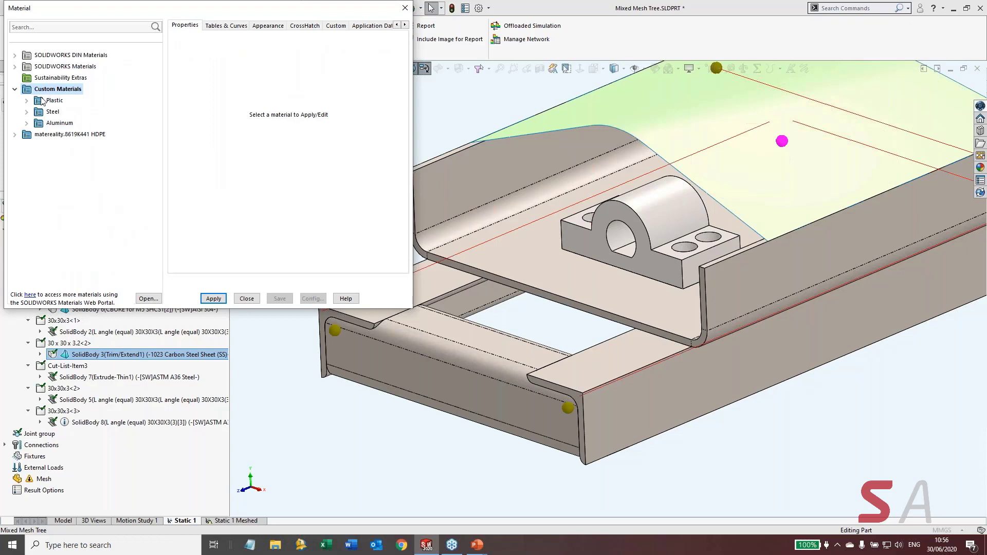
left_click(32, 112)
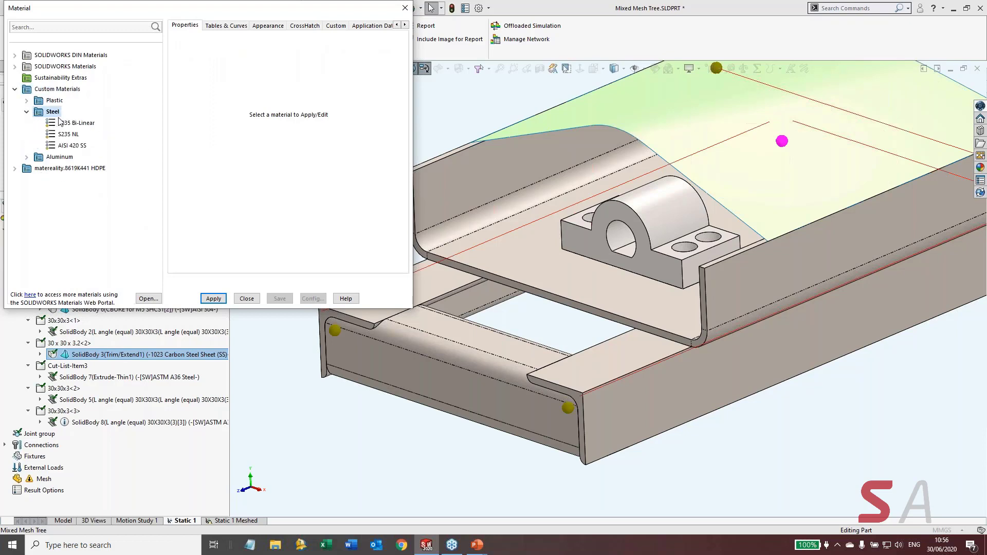
left_click(41, 113)
left_click(40, 113)
right_click(41, 114)
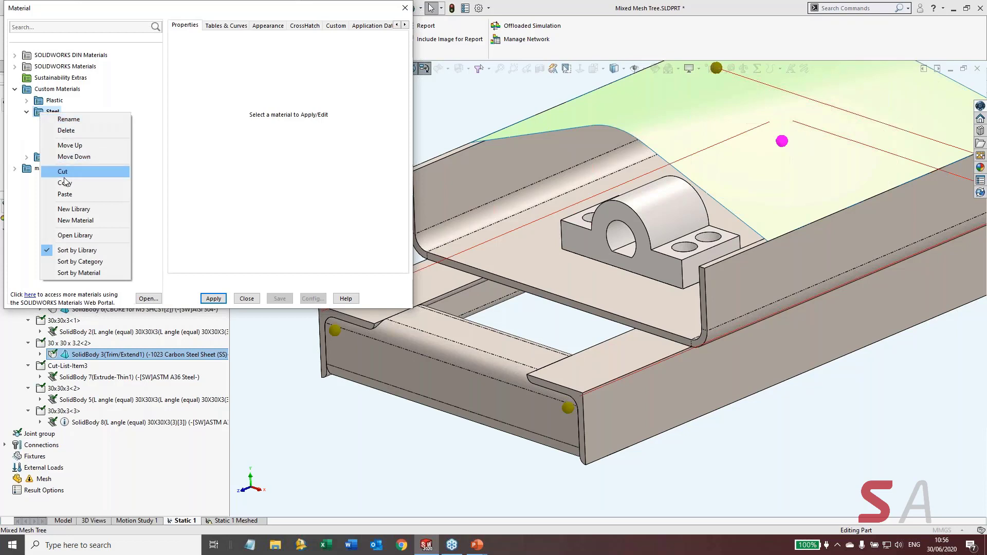
left_click(75, 195)
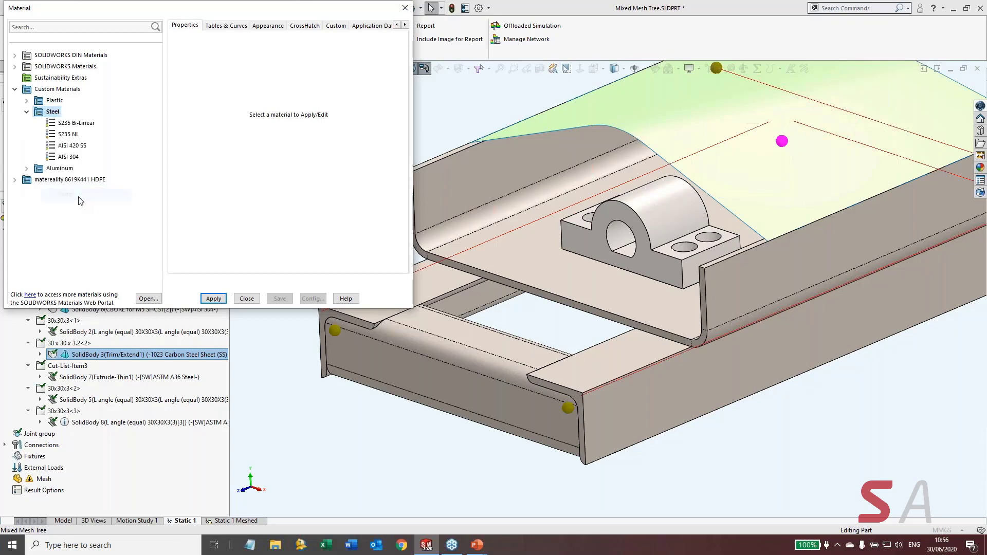
Rename the custom AISI 304 copy to AISI 440
left_click(60, 159)
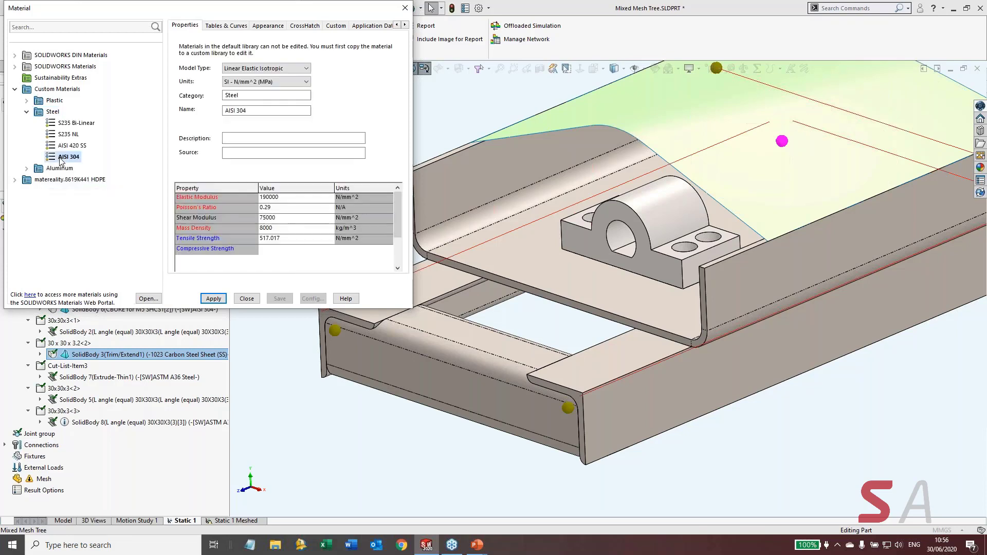
left_click(255, 111)
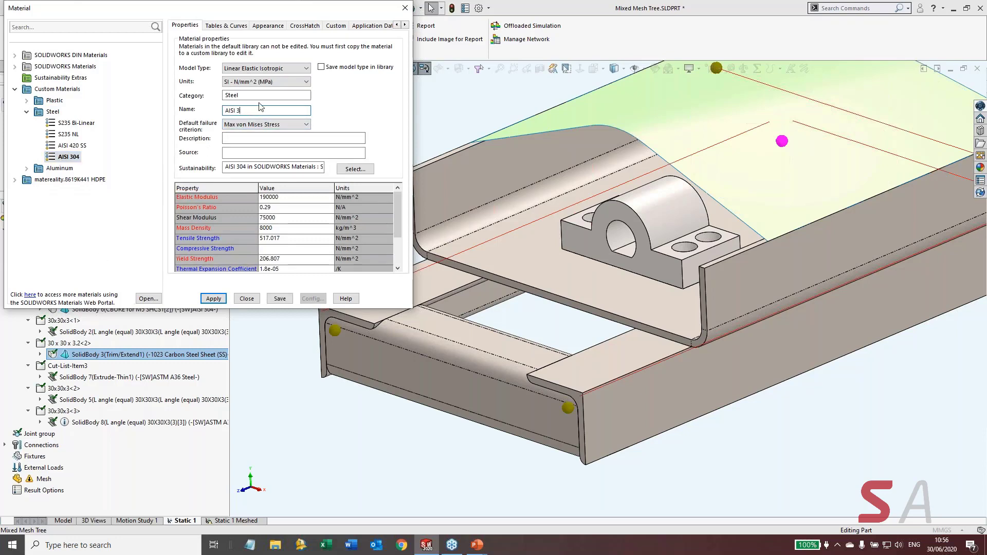
type("440")
Edit the elastic modulus and Poisson's ratio of the custom AISI 440 material
left_click(284, 198)
double_click(280, 198)
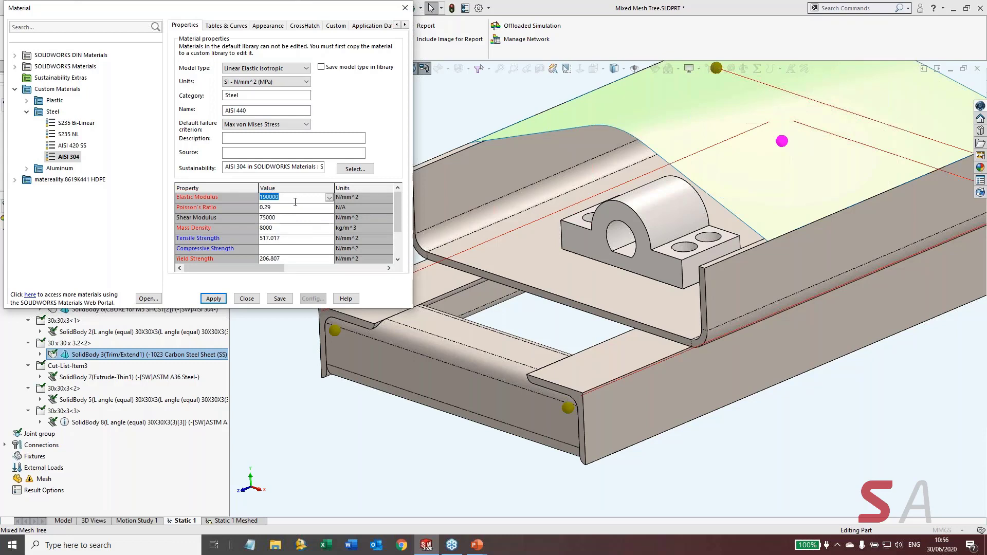
type("22")
left_click(281, 209)
key("BackSpace")
key("BackSpace")
Set the custom material's yield strength to 282 N/mm^2 and its thermal conductivity to 12.5 W/(m·K)
left_click(396, 260)
left_click(396, 260)
left_click(395, 260)
left_click_drag(281, 230, 259, 230)
left_click(260, 229)
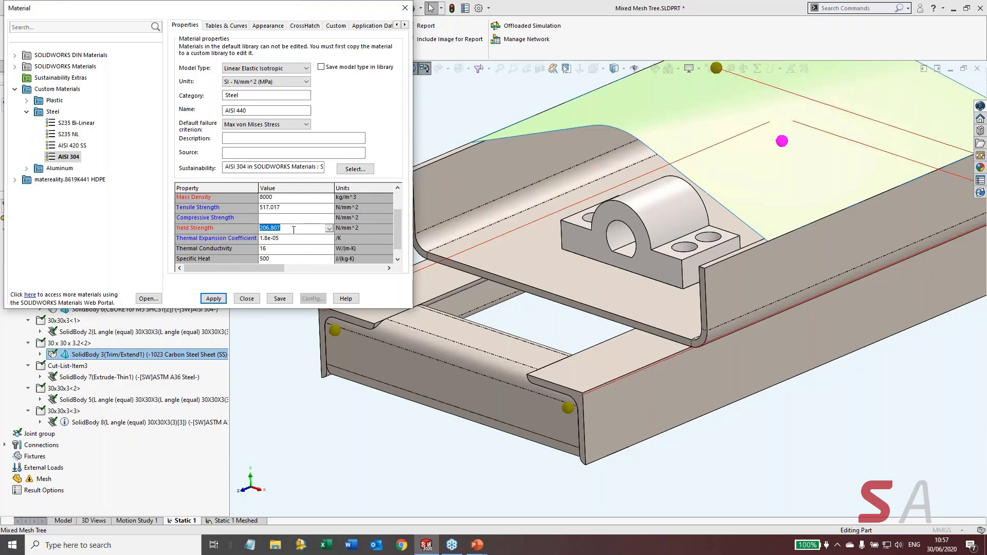
type("28")
left_click(268, 248)
double_click(265, 249)
type("1.")
key("BackSpace")
key("BackSpace")
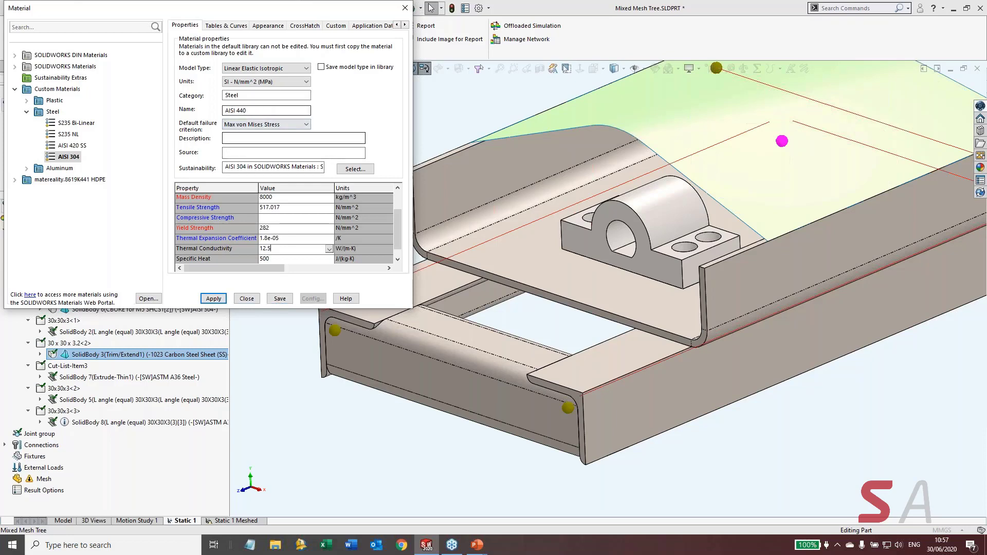
Save the custom AISI 440 material, apply it to SolidBody 3(Trim/Extend1) and close the material settings
left_click(281, 299)
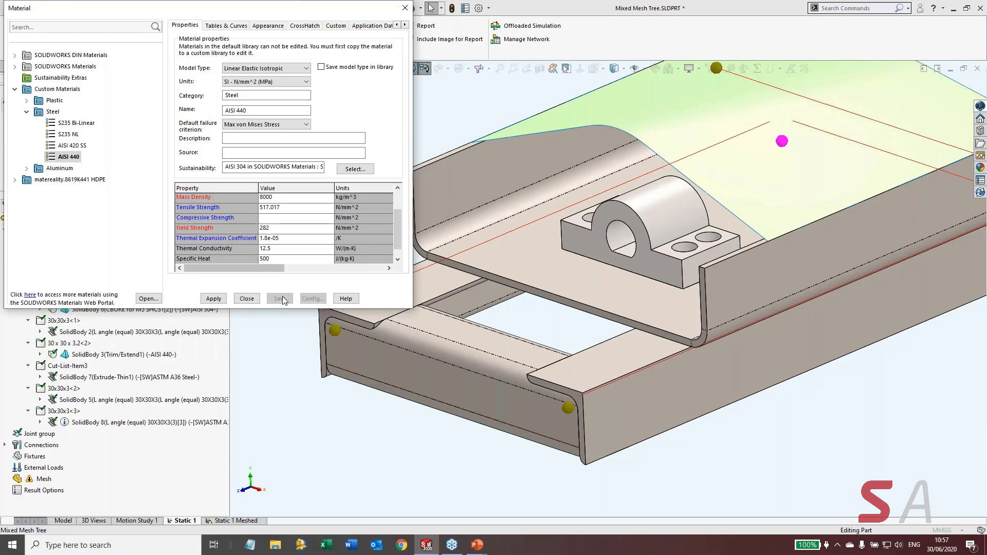
left_click(213, 299)
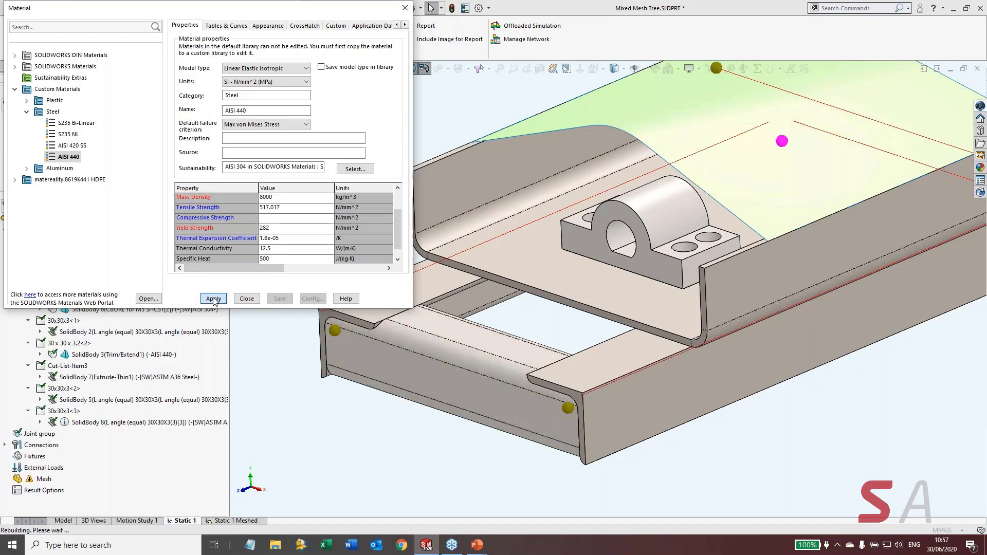
left_click(247, 298)
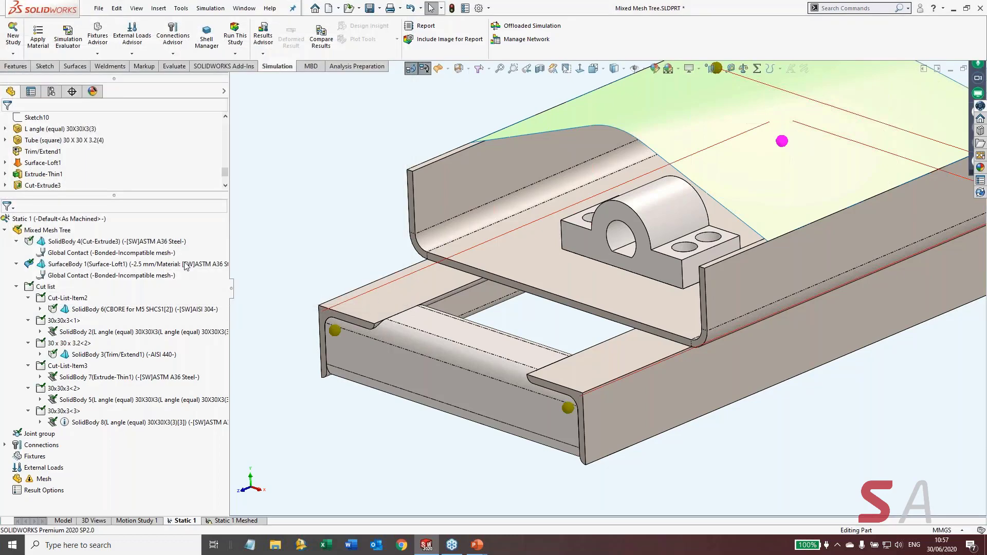
left_click(403, 383)
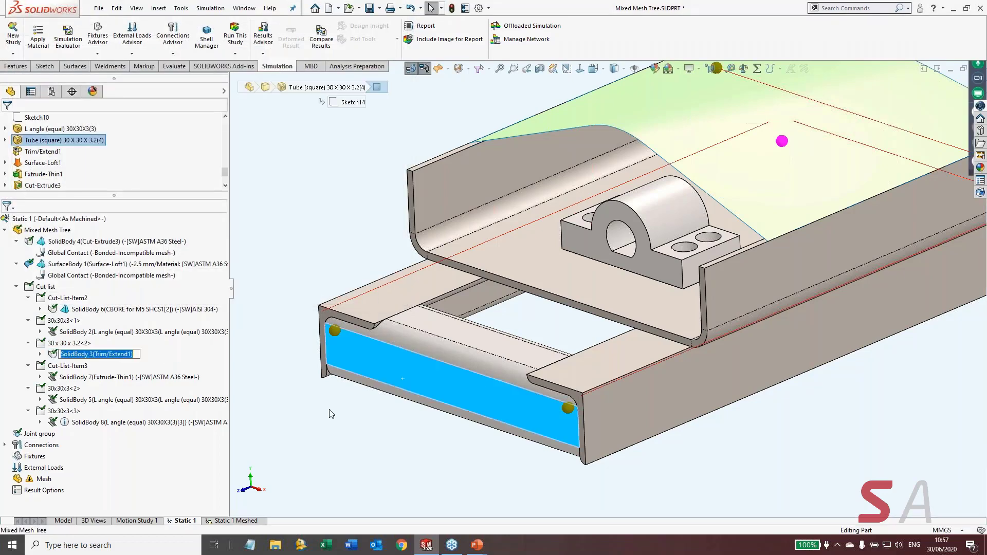
left_click(285, 369)
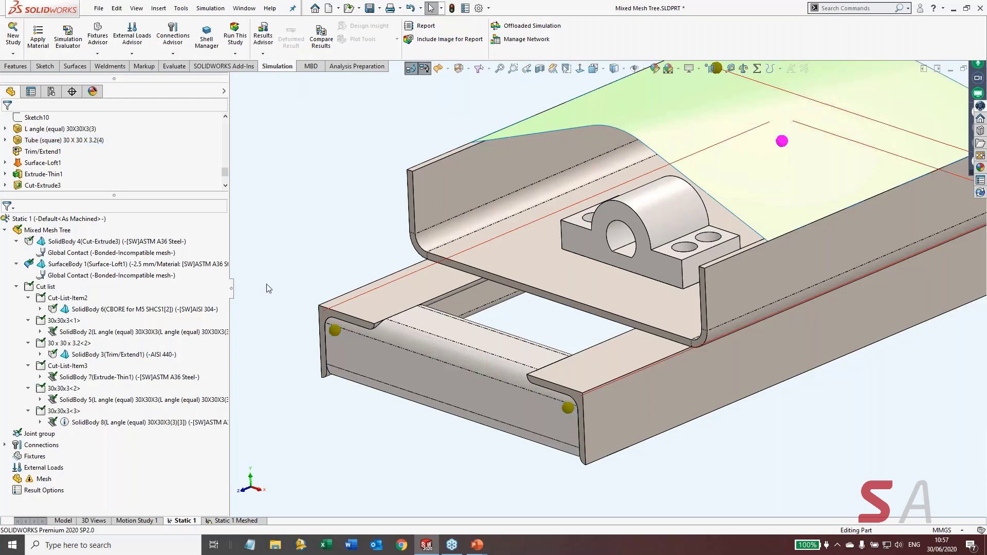
Give the AISI 440 material the burnished steel appearance, save it and close the material settings
right_click(66, 354)
left_click(123, 166)
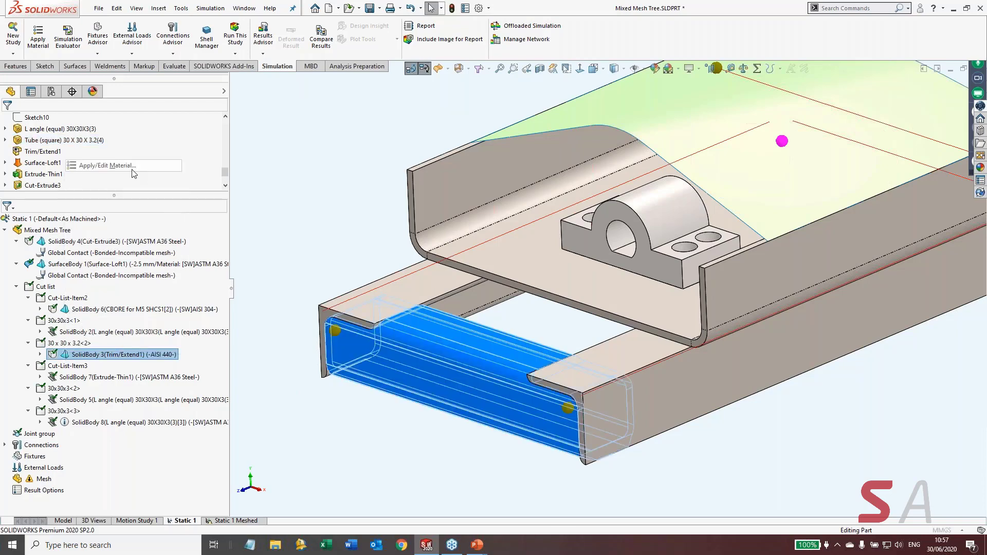
left_click(267, 25)
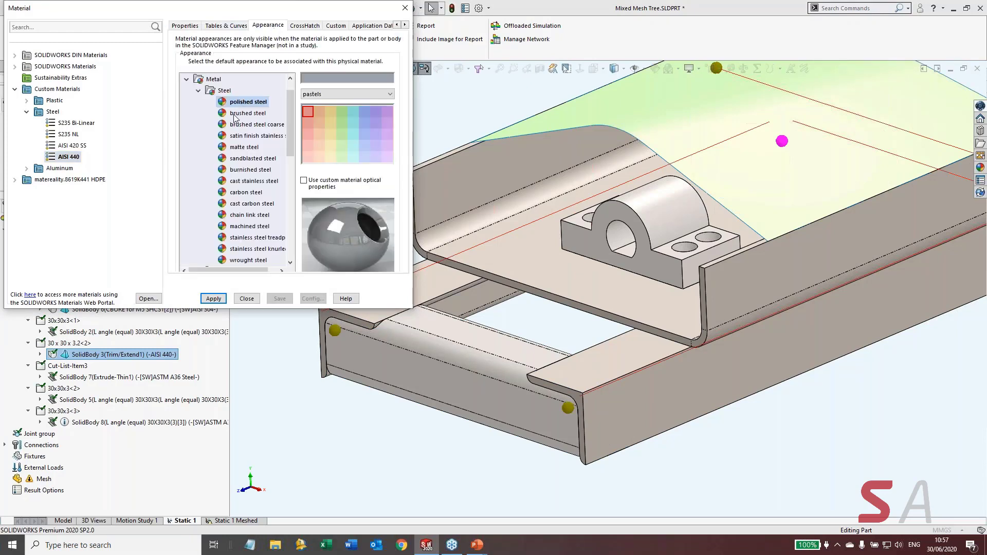
left_click(234, 114)
left_click(232, 170)
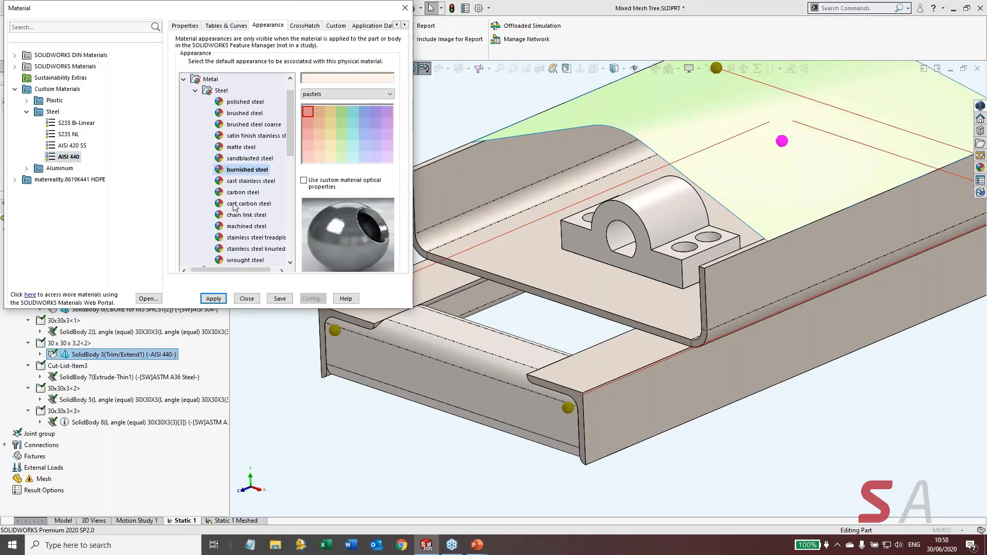
left_click(280, 299)
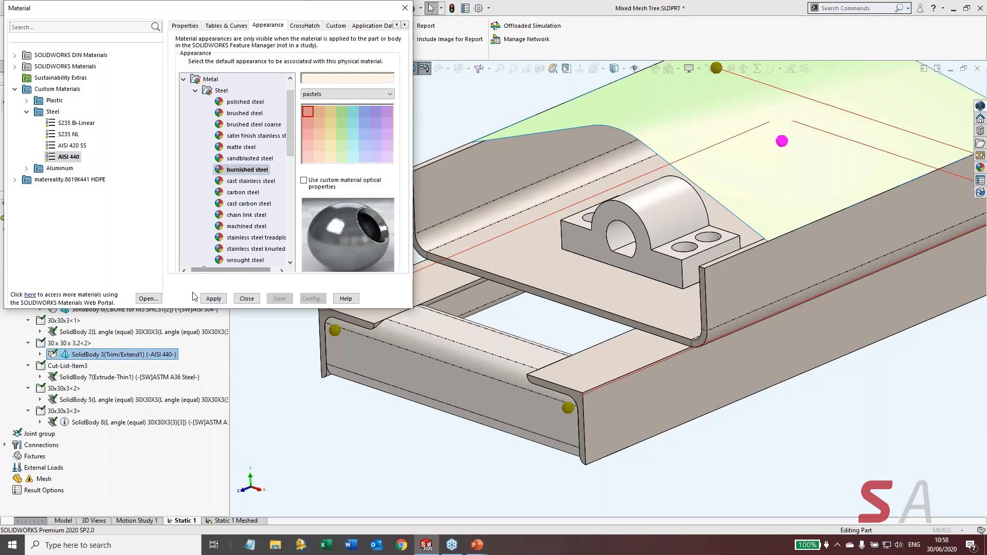
left_click(246, 298)
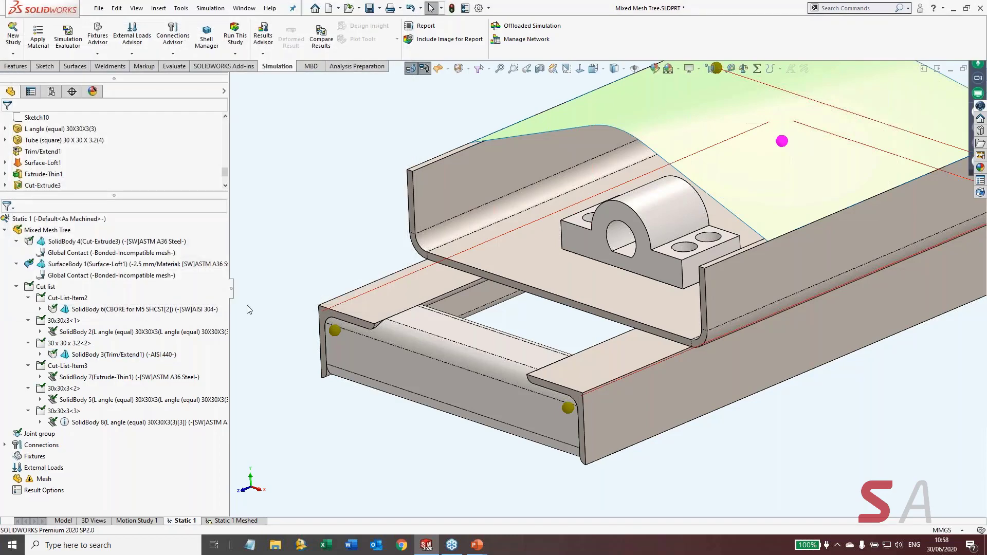
Try RealView Graphics on the model and switch it off again
middle_click_drag(591, 124, 633, 83)
left_click(596, 68)
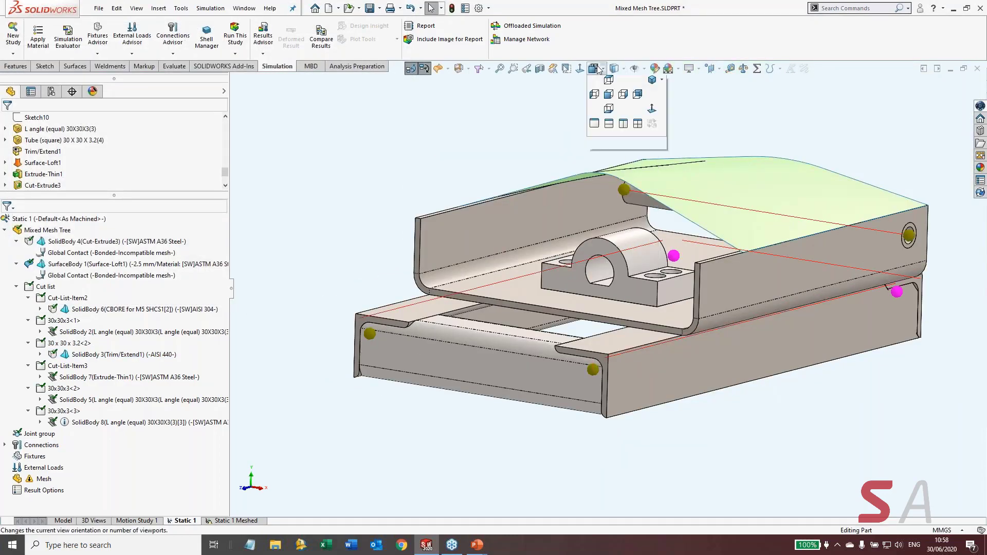
left_click(694, 68)
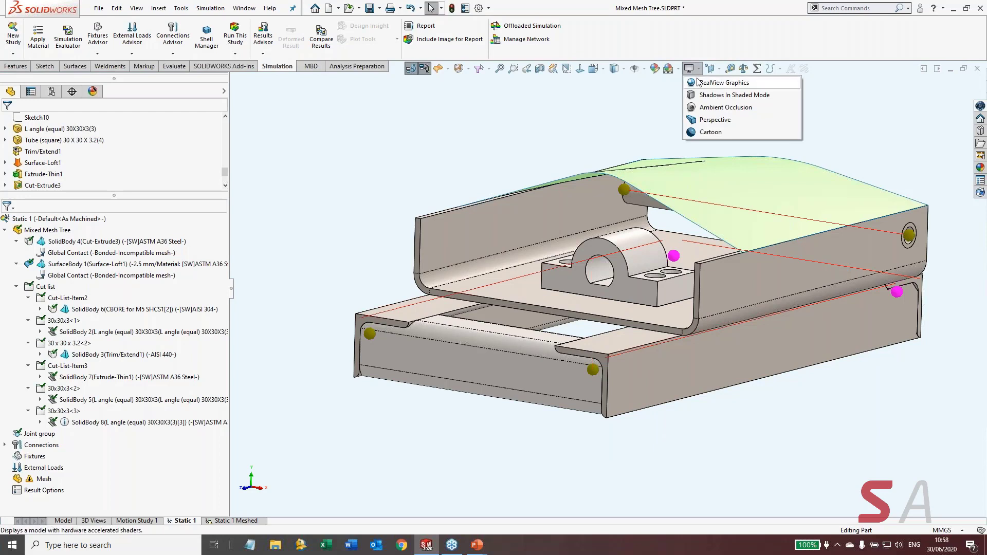
left_click(698, 82)
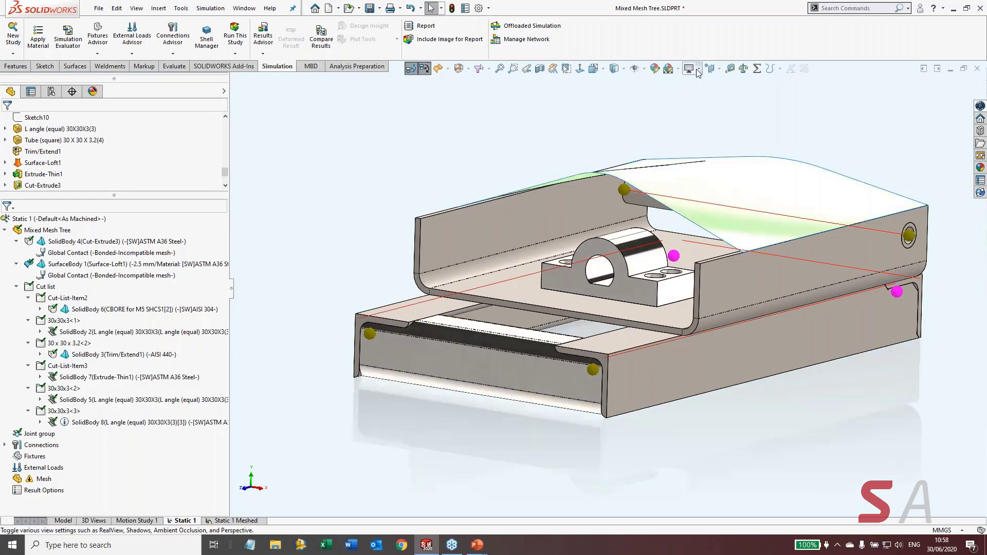
left_click(698, 70)
left_click(698, 82)
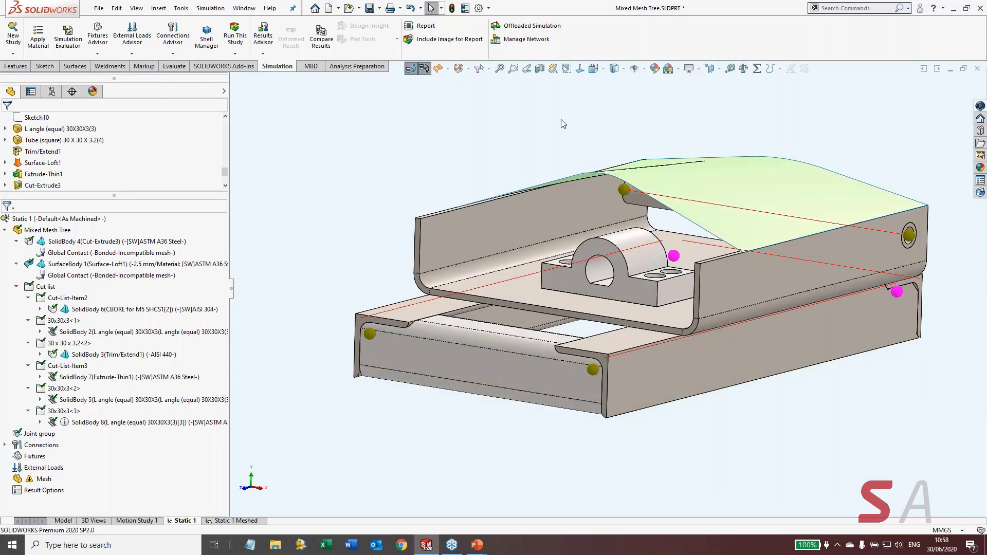
Open the SOLIDWORKS Materials Web Portal from SolidBody 3(Trim/Extend1)'s material settings and accept its terms
middle_click_drag(560, 120, 506, 198)
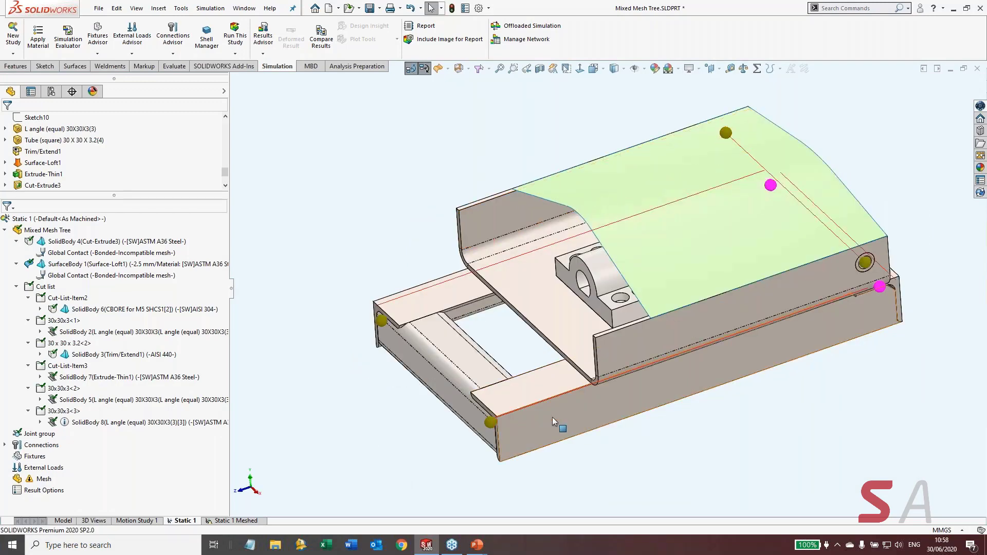
scroll(552, 418, "down", 3)
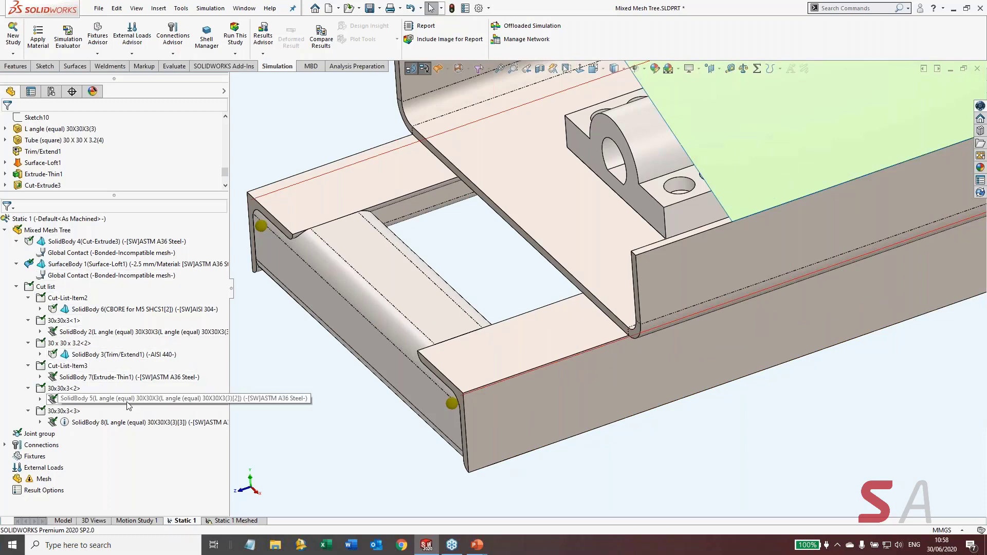
left_click(122, 354)
right_click(129, 354)
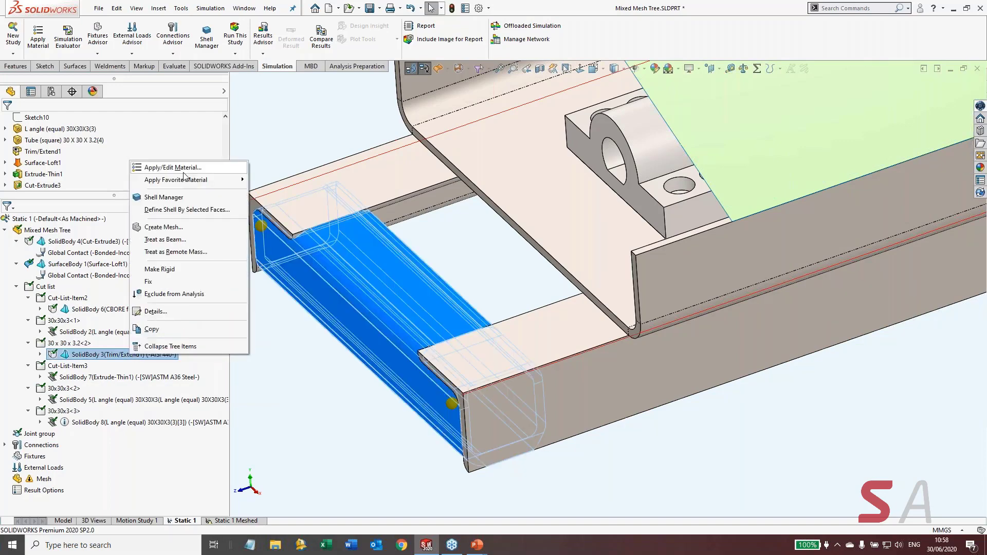
left_click(183, 171)
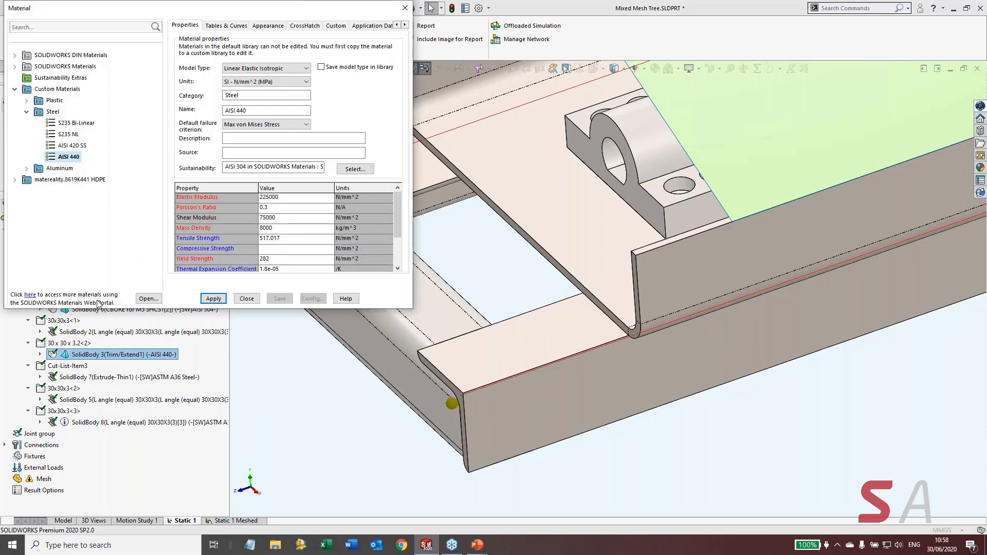
left_click(30, 295)
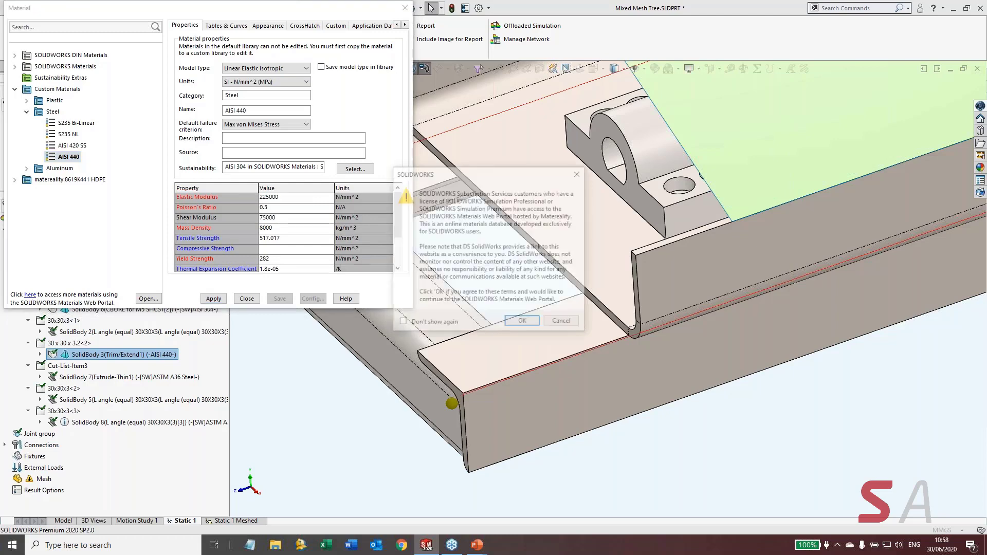
left_click(528, 323)
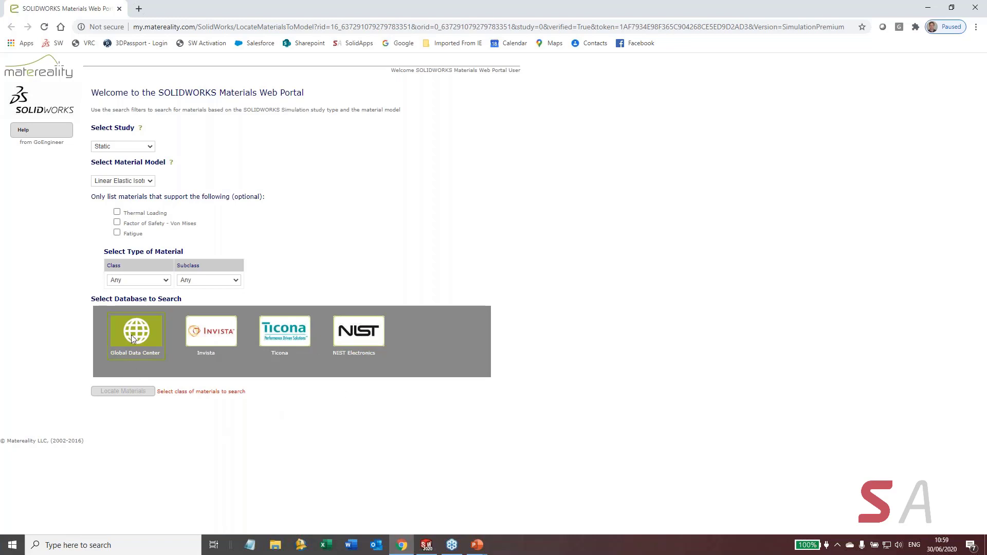
Choose the Static study and the Linear Elastic Isotropic material model as the portal's search filters
mouse_move(132, 338)
left_click(150, 149)
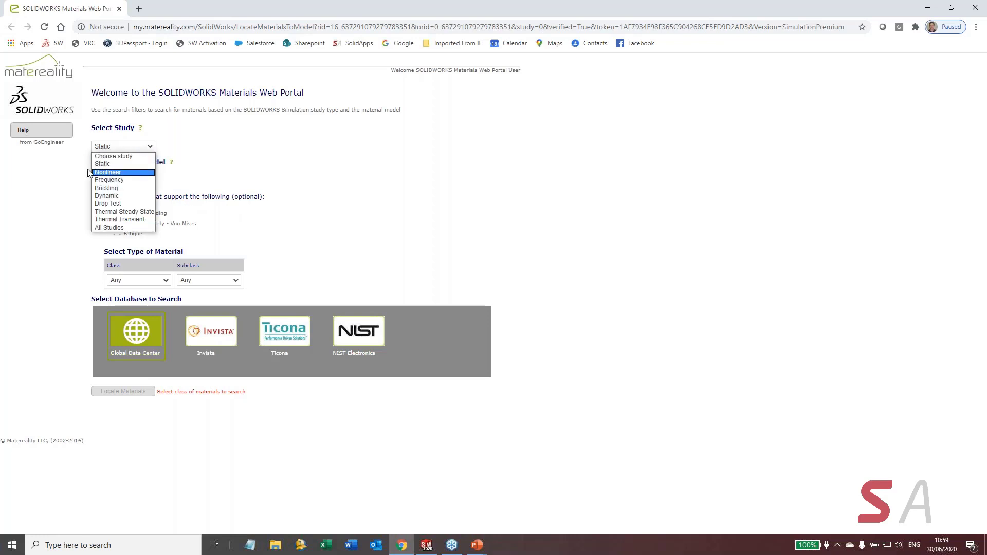
left_click(103, 164)
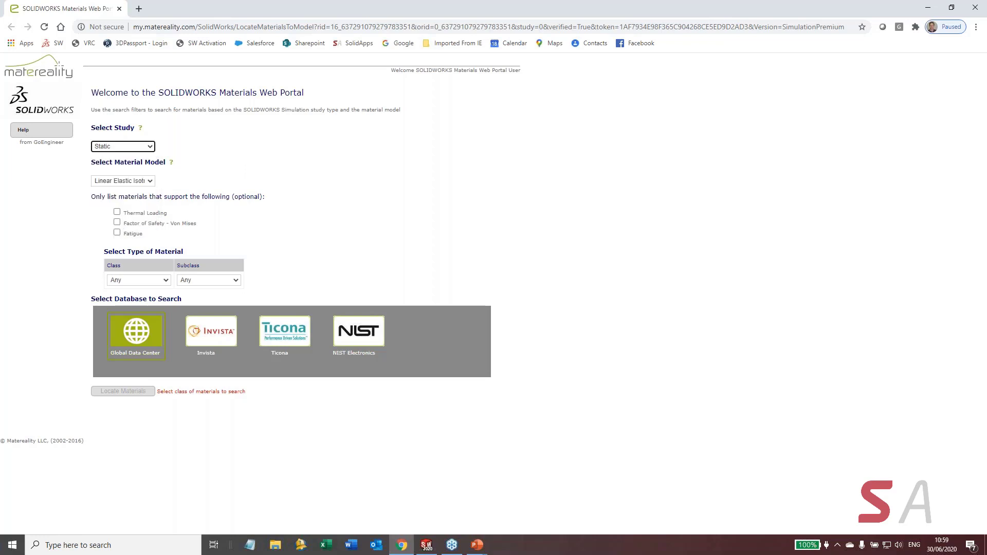
left_click(150, 182)
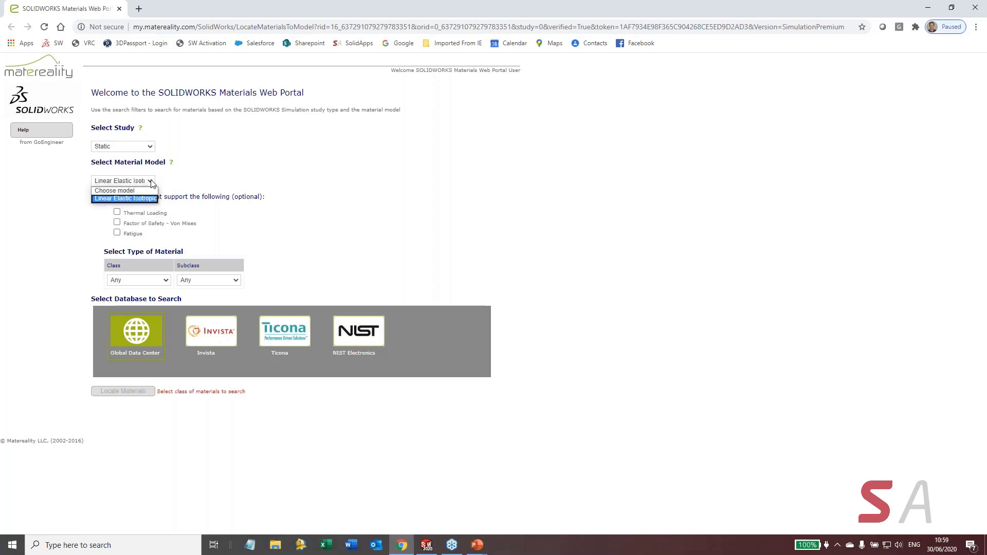
left_click(135, 198)
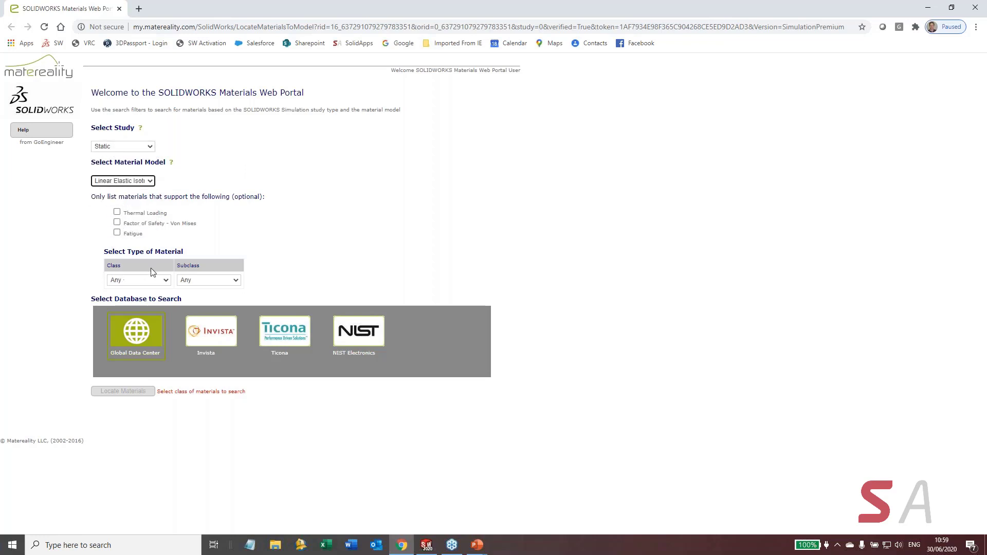
Search the Global Data Center for materials of class Metal and subclass Steel
left_click(162, 283)
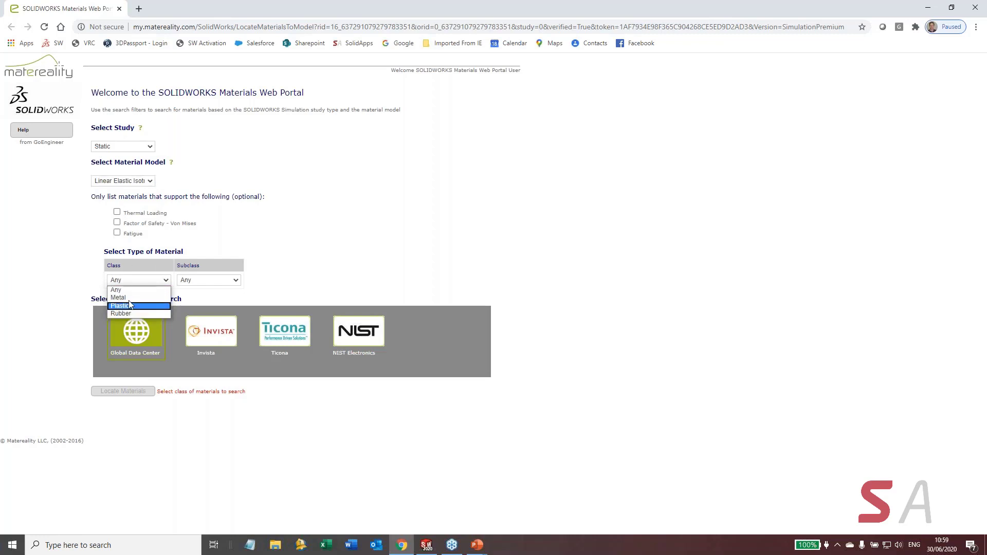
left_click(126, 298)
left_click(165, 283)
left_click(123, 298)
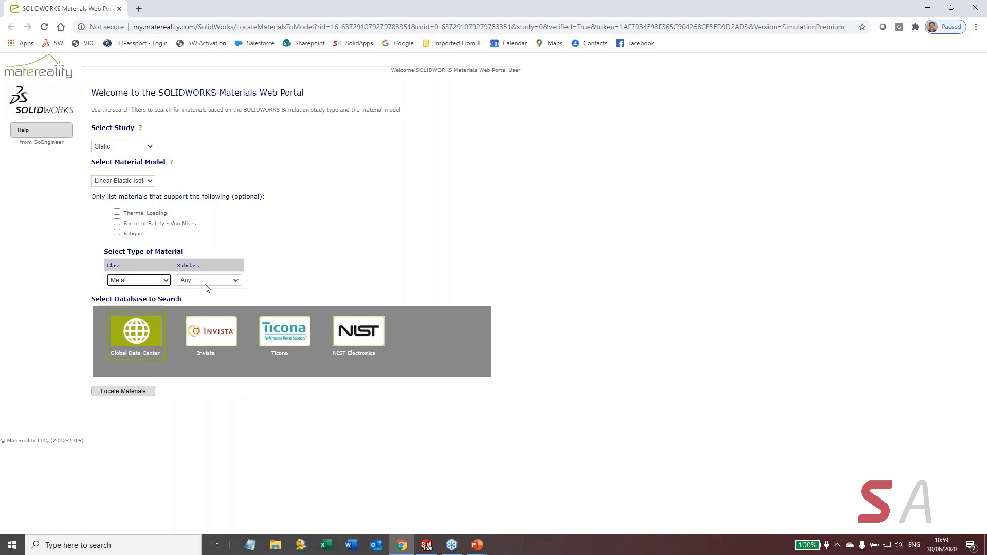
left_click(236, 281)
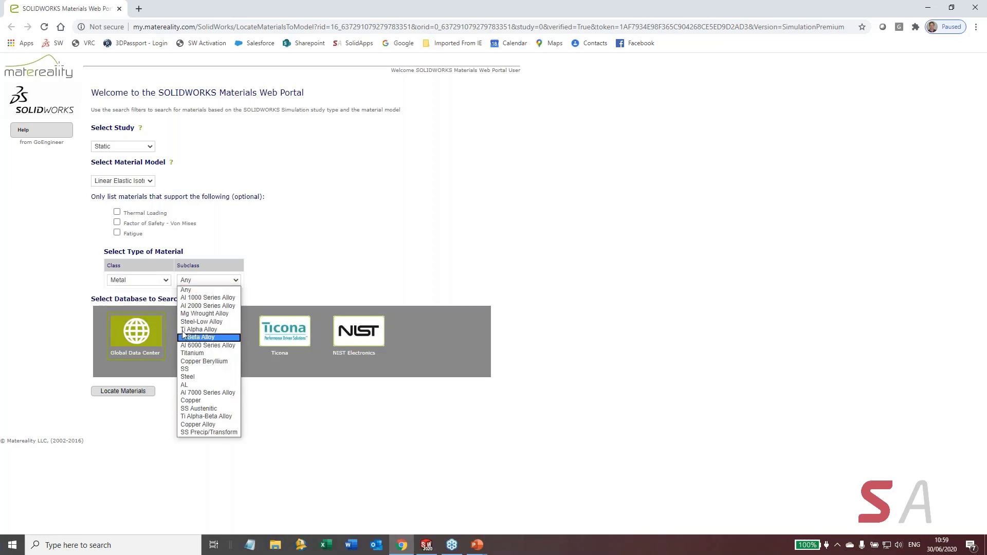
left_click(187, 377)
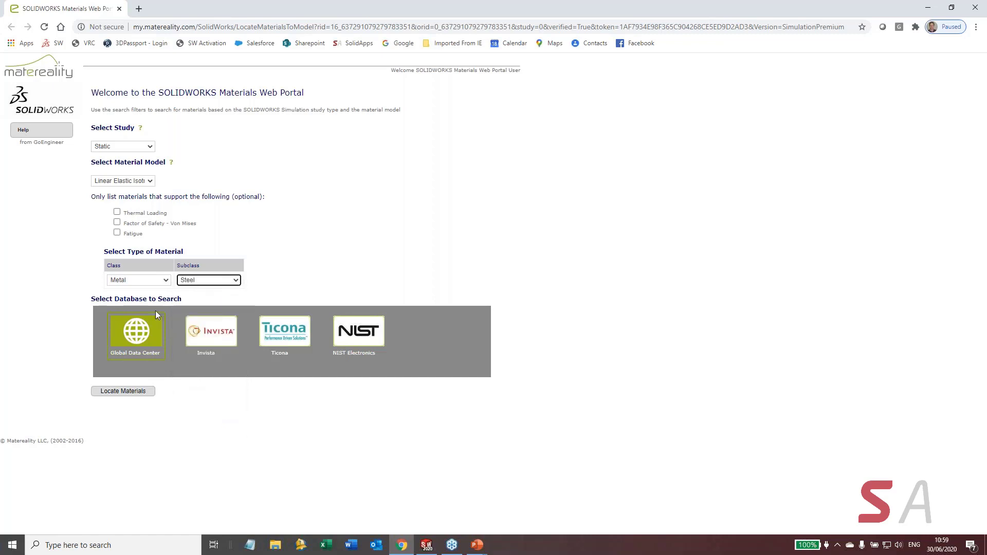
left_click(140, 341)
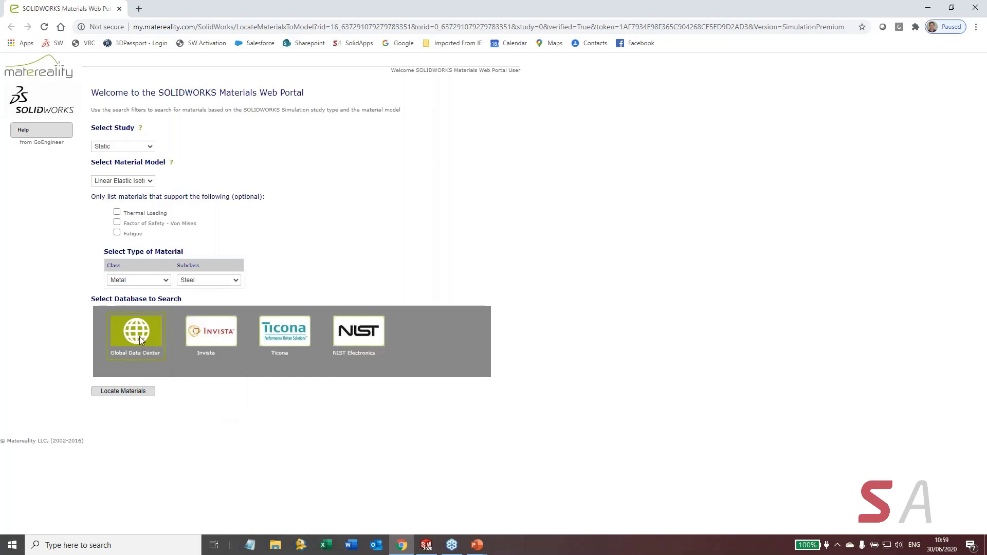
left_click(129, 392)
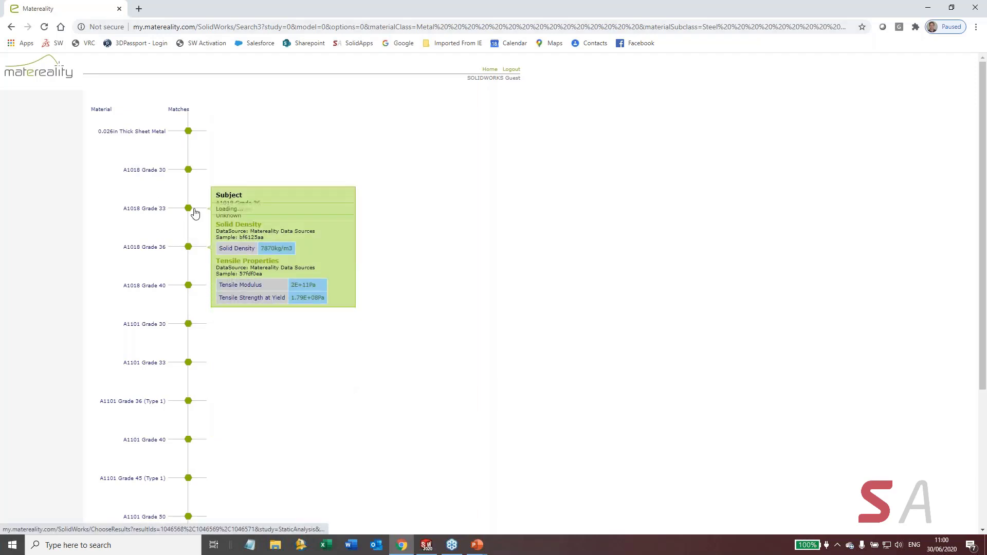
View the material model of A1101 Grade 33, close it and leave the web portal
left_click(187, 366)
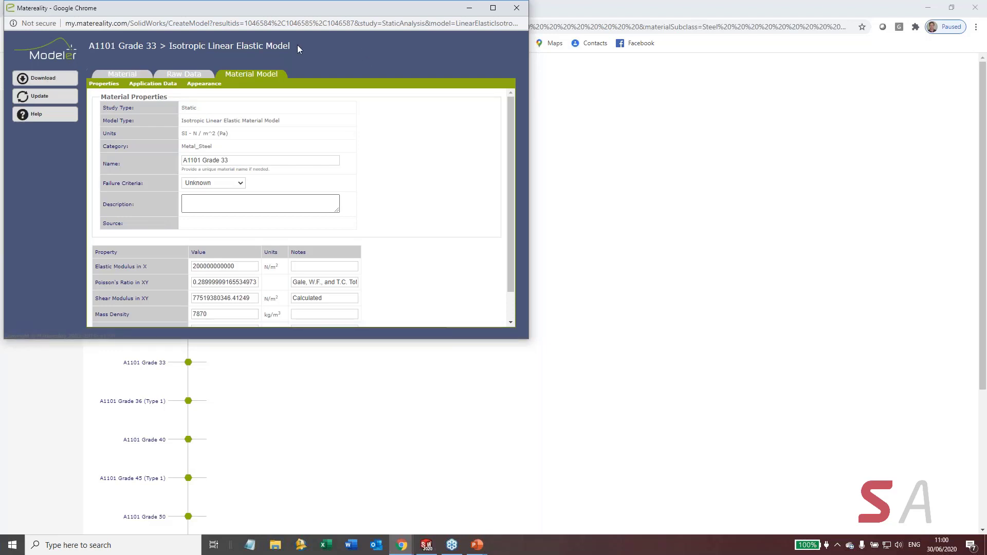
left_click(517, 9)
left_click(972, 11)
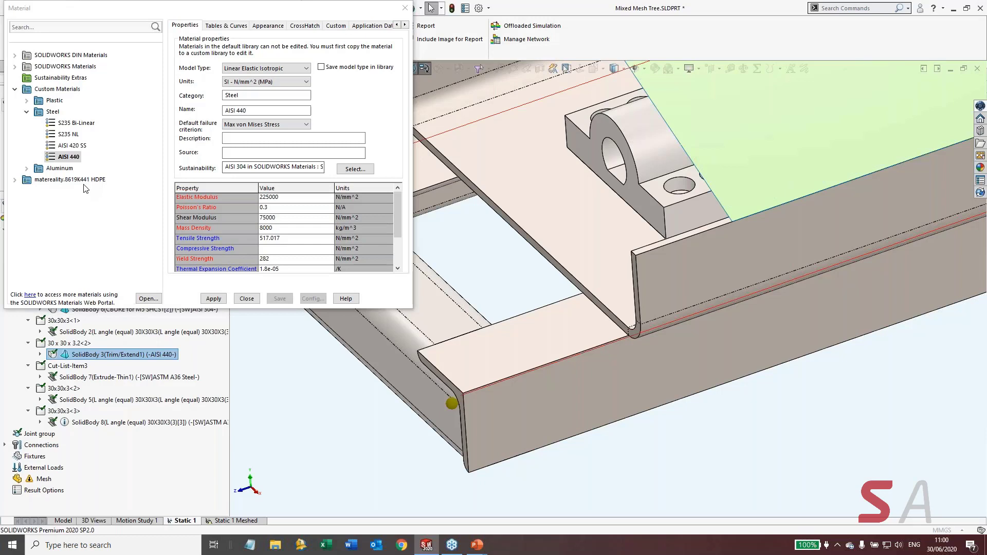
Look through the Plastic_HDPE category of the matereality.8619K441 HDPE library, collapse the library and close the material settings
double_click(64, 181)
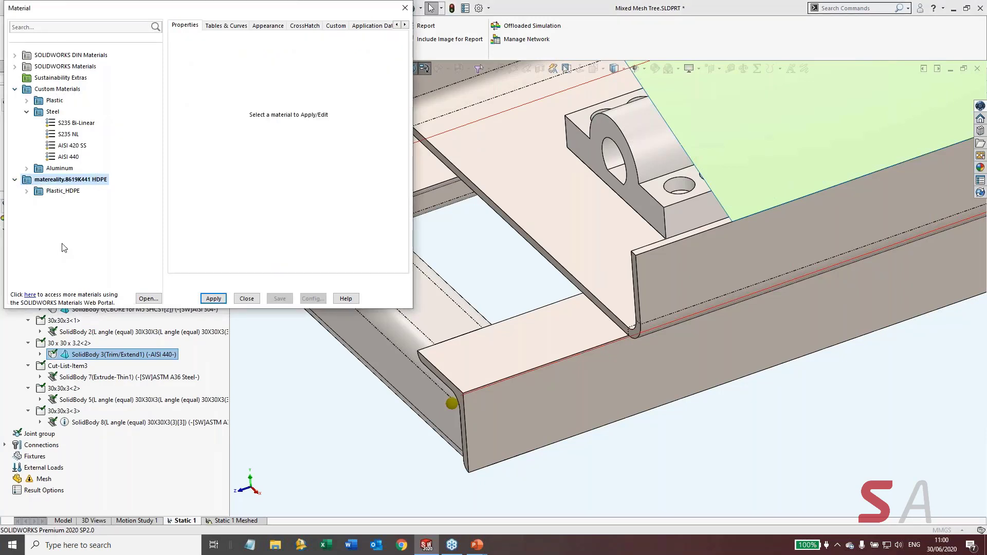
left_click(27, 192)
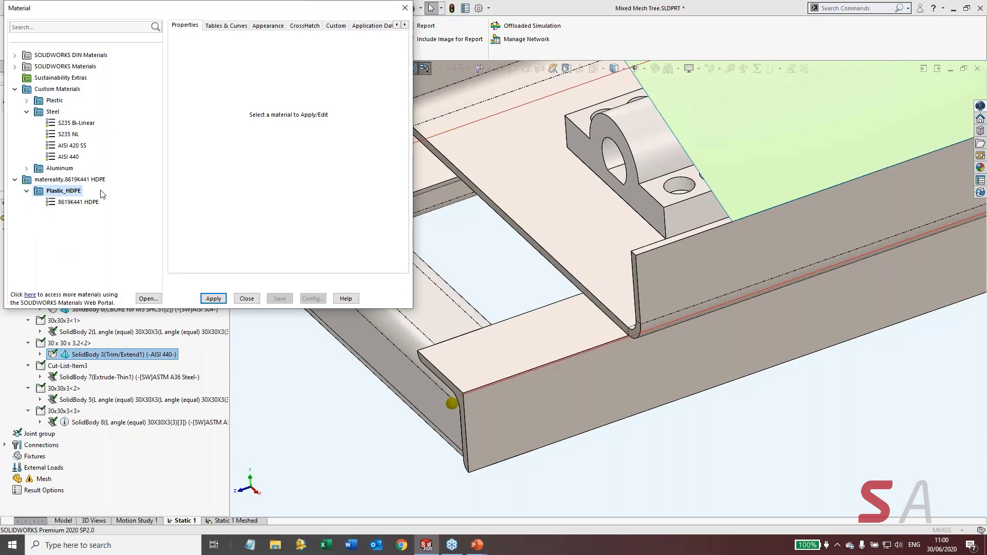
left_click(14, 179)
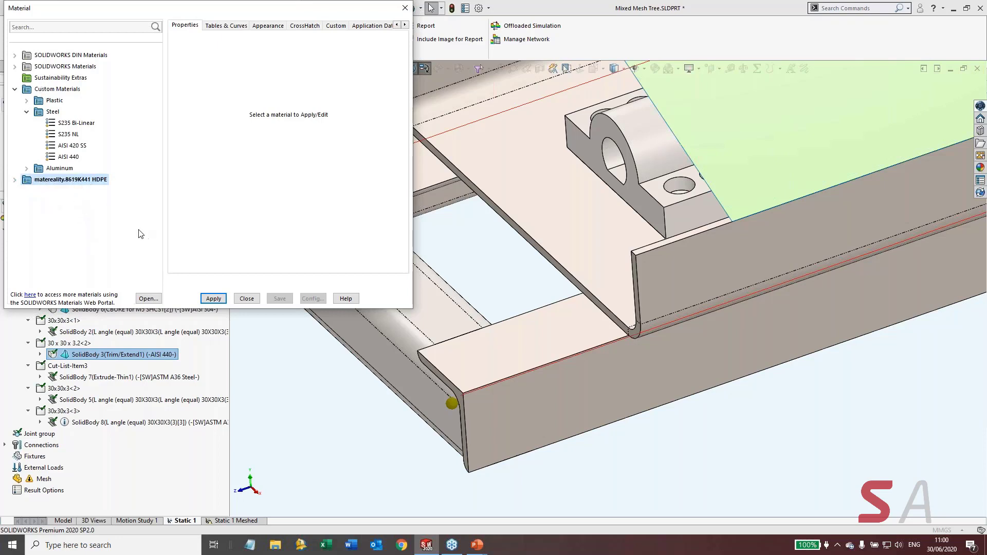
left_click(247, 300)
left_click(250, 302)
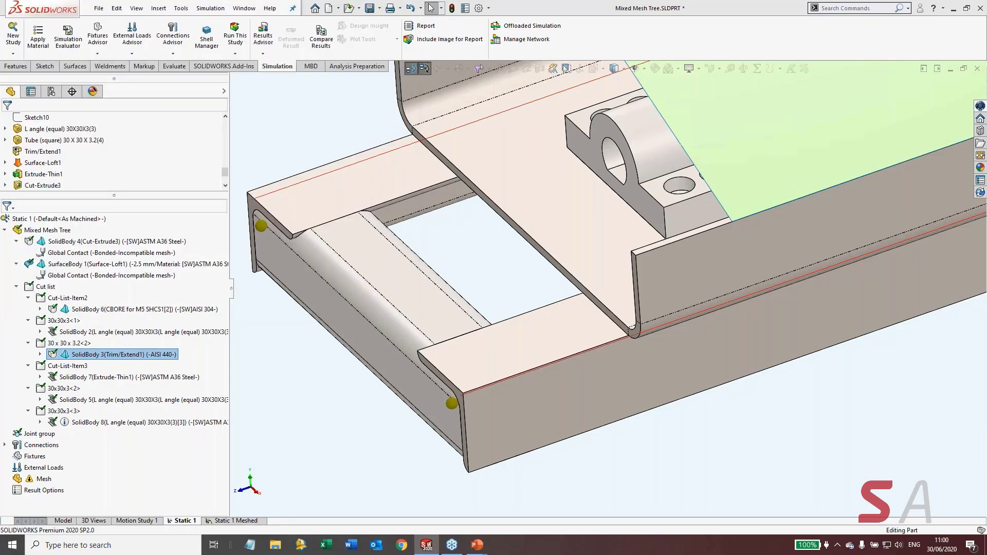
left_click(302, 365)
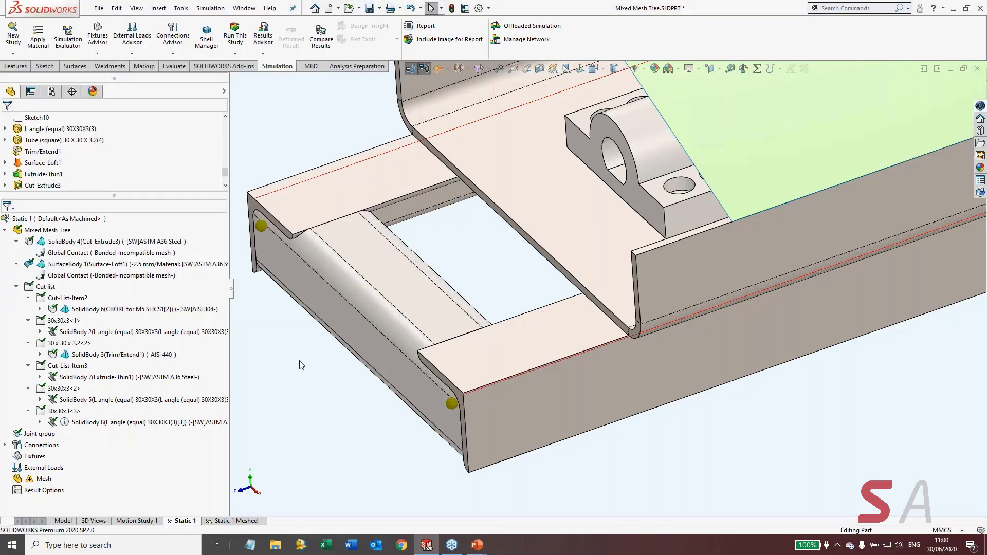
key("alt+Tab")
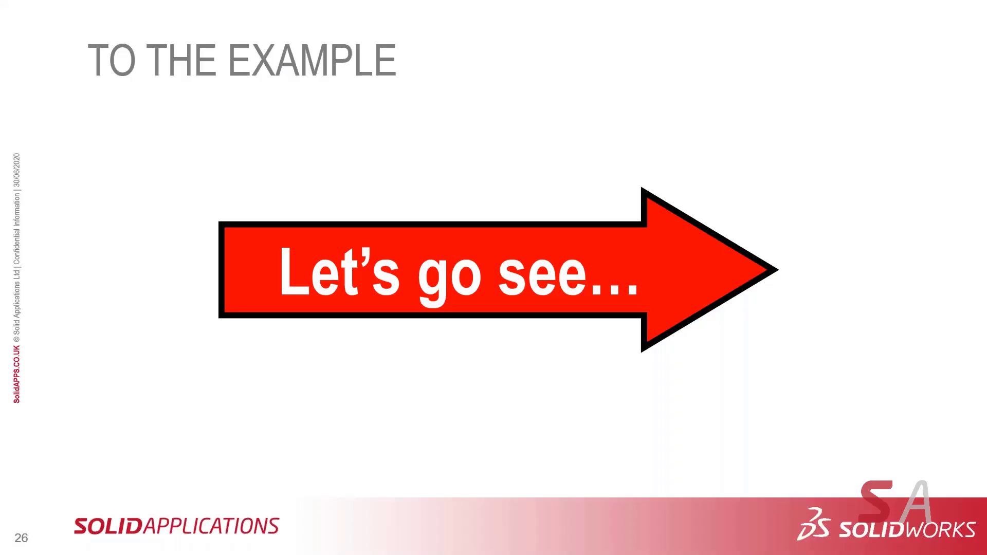
left_click(617, 257)
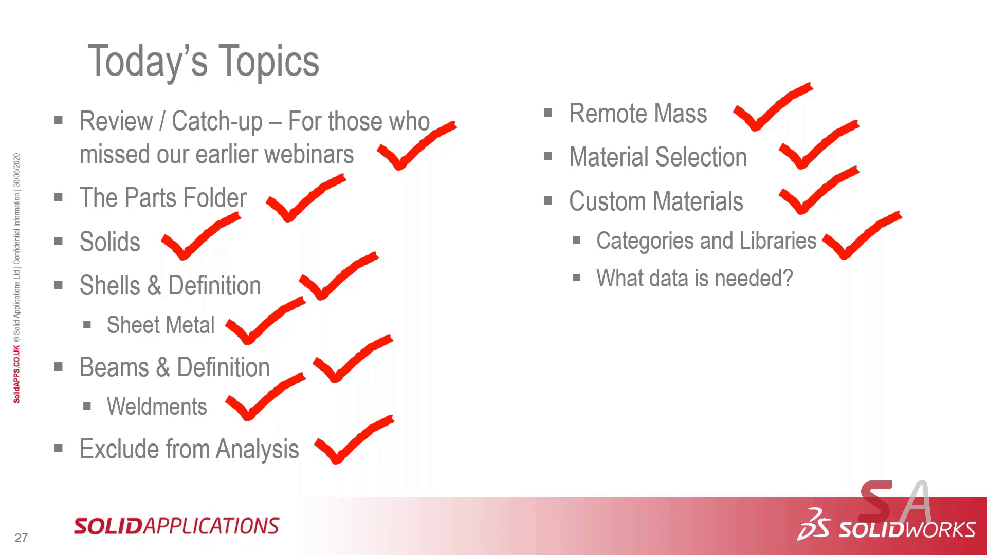
key("Right")
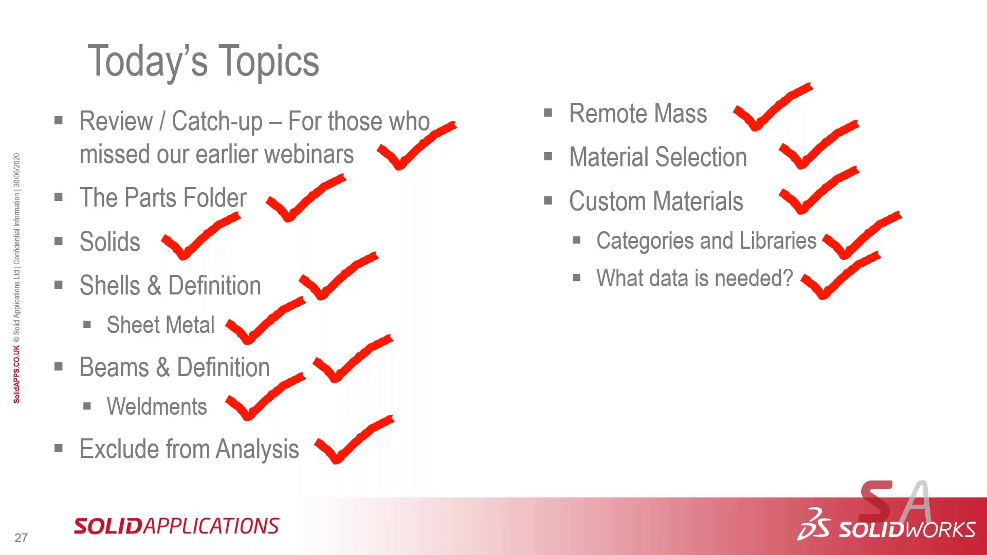